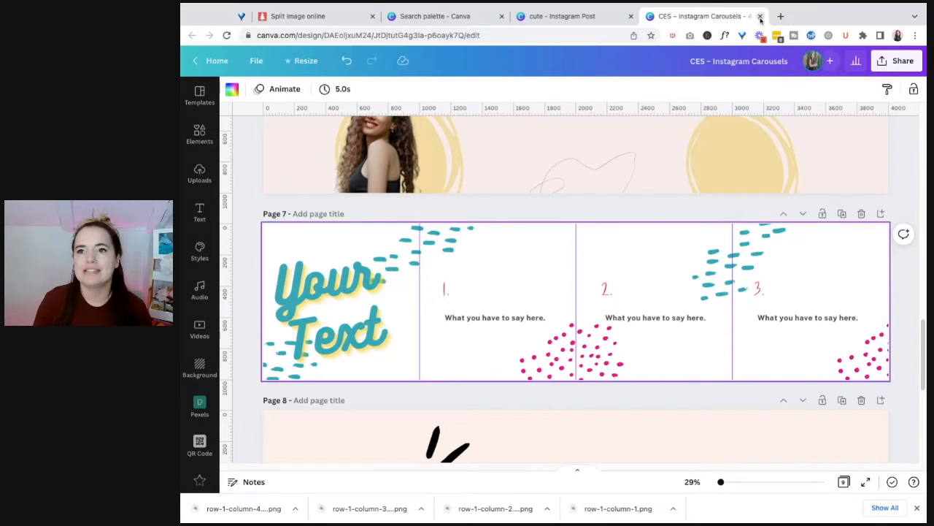
Close the Instagram Carousels design and add a blank page at the end of the "cute" Instagram post design
click(761, 16)
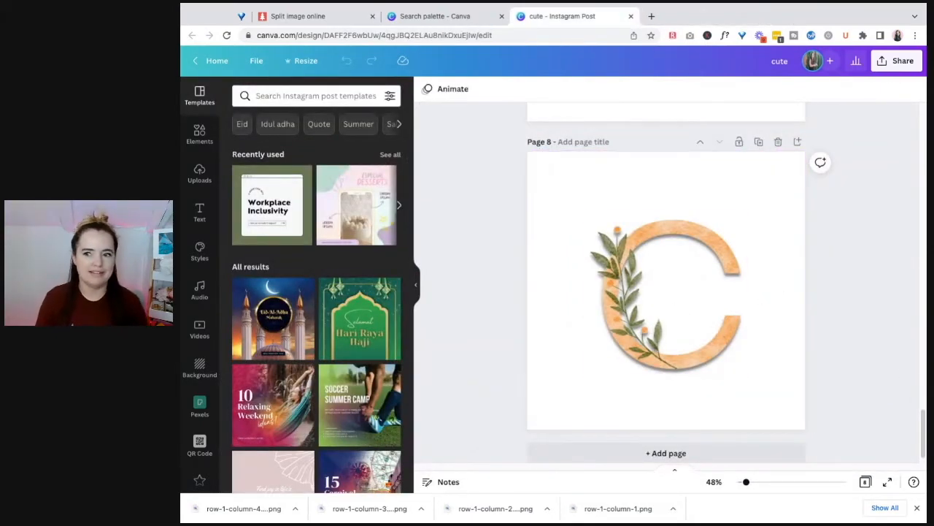
scroll(924, 441, up, 20)
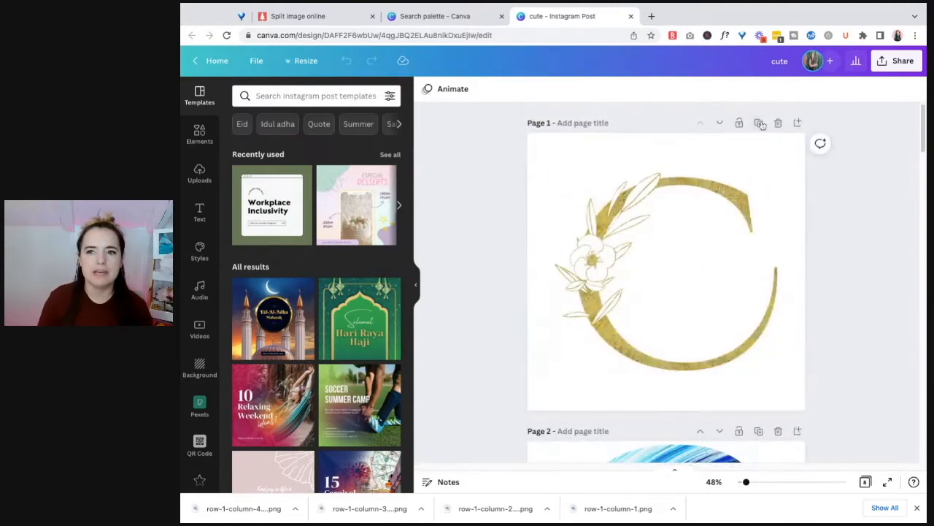
scroll(810, 377, down, 20)
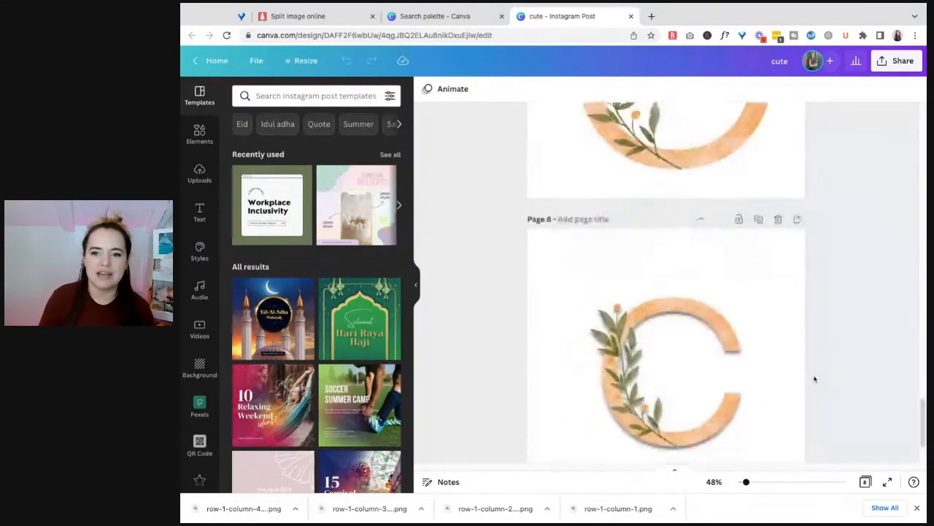
click(723, 441)
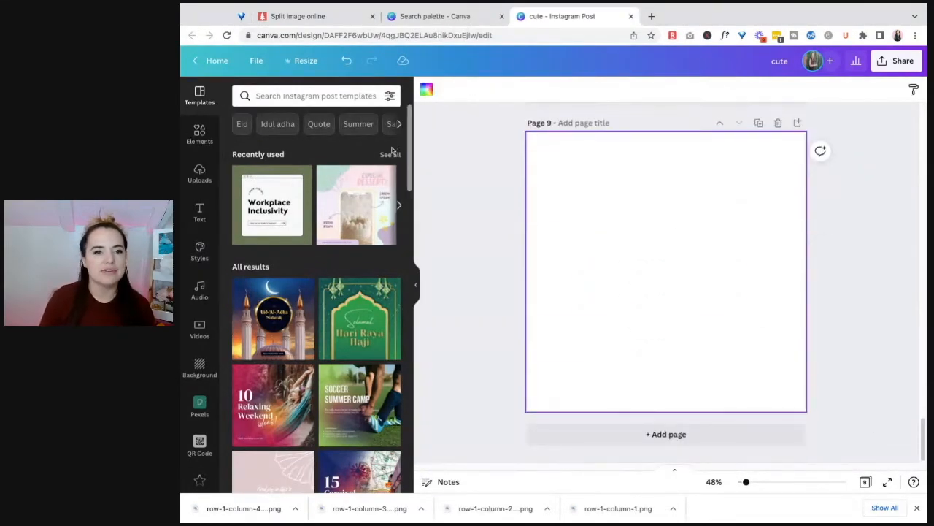
Open the full collection of frame elements and search it for "c" in quotation marks
click(198, 146)
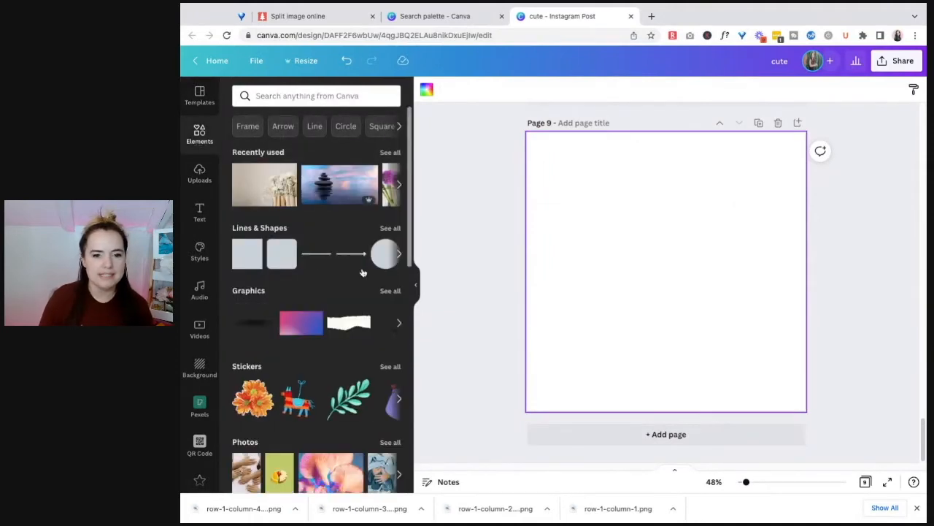
scroll(326, 351, down, 15)
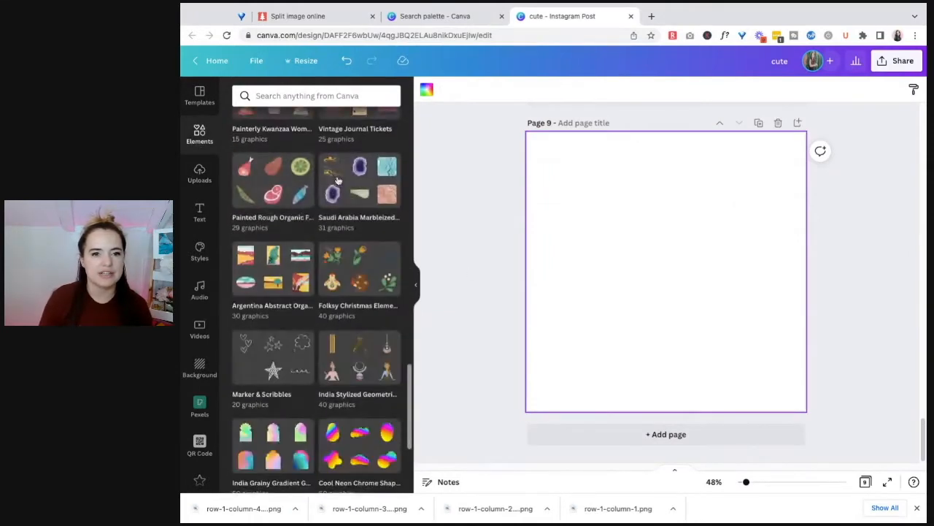
scroll(333, 230, up, 5)
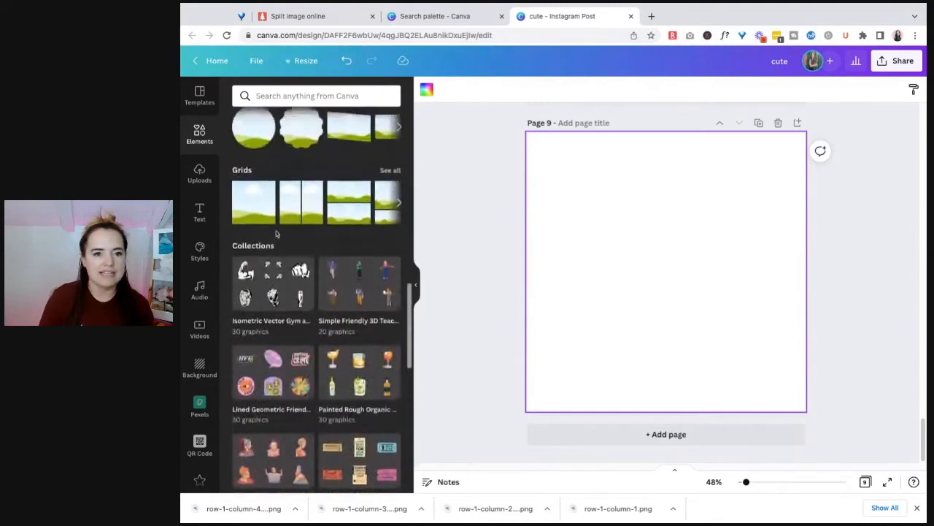
click(391, 253)
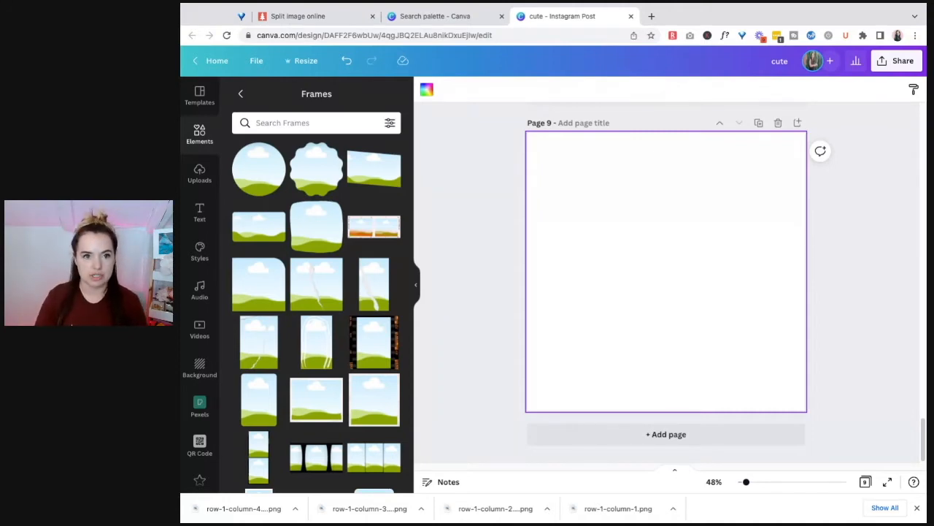
click(316, 123)
text("c")
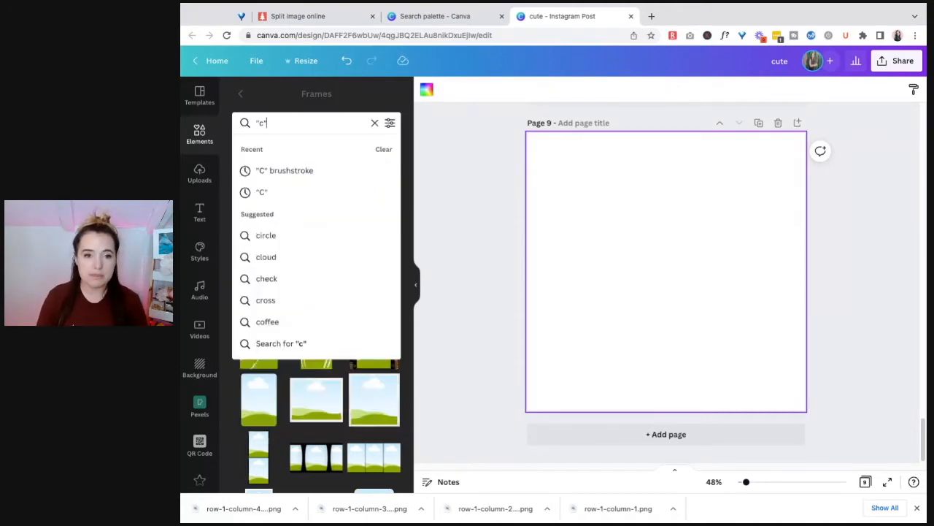
key(Return)
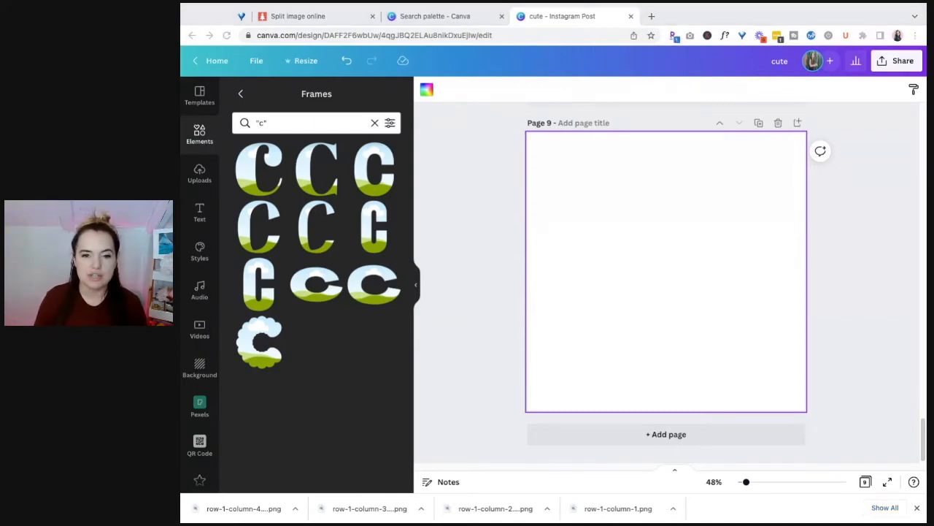
click(838, 286)
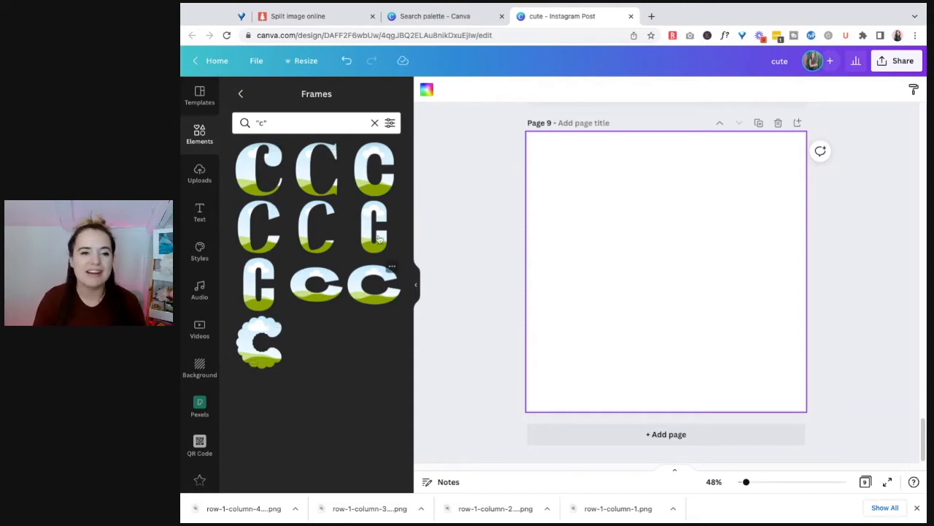
Search all elements for "letter c" and look through the letter designs
click(199, 136)
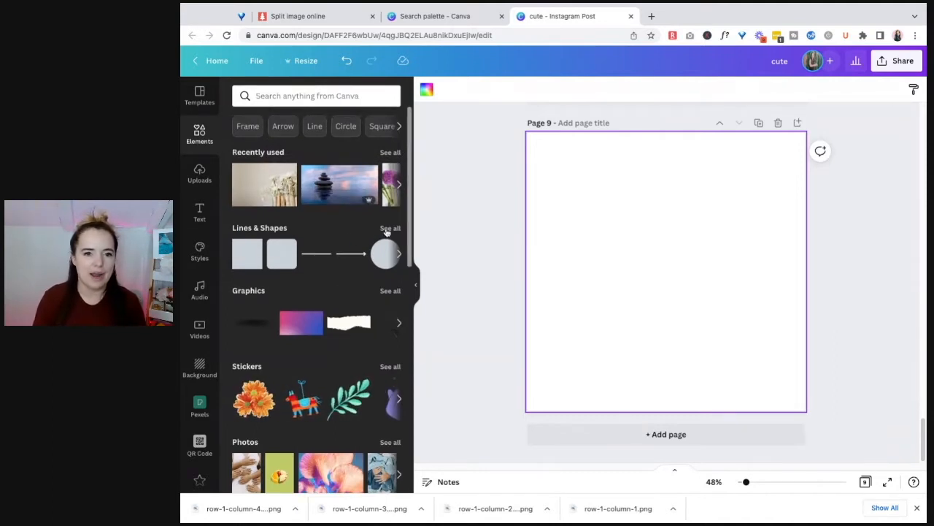
click(268, 96)
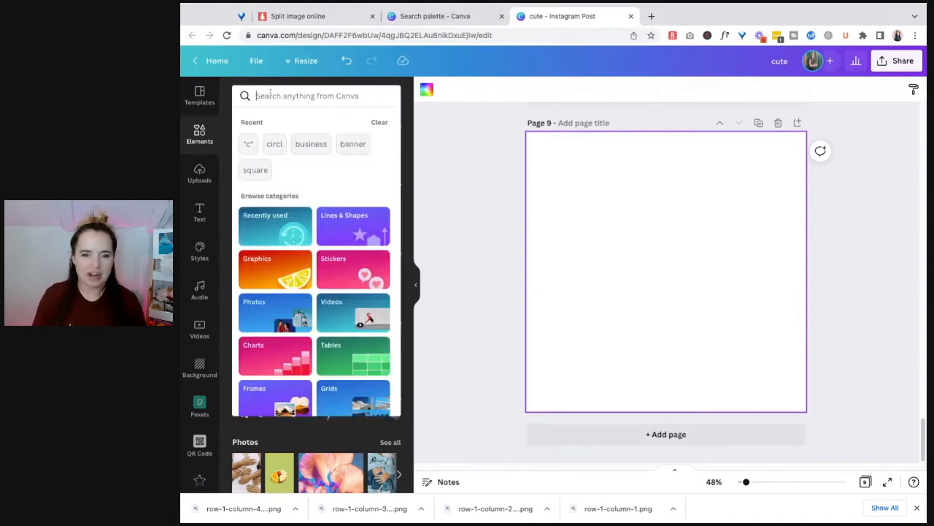
text(")
key(BackSpace)
text(letter c)
key(Return)
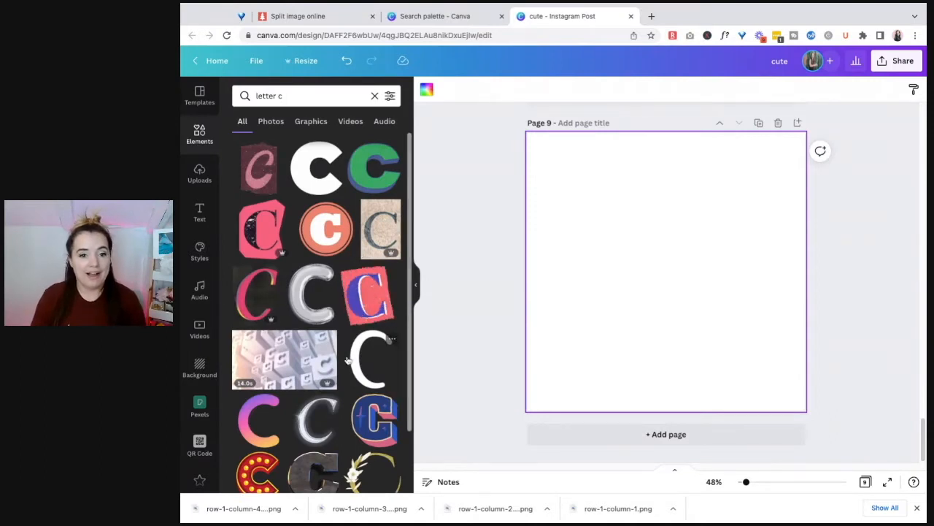
scroll(348, 359, down, 1)
scroll(347, 359, down, 3)
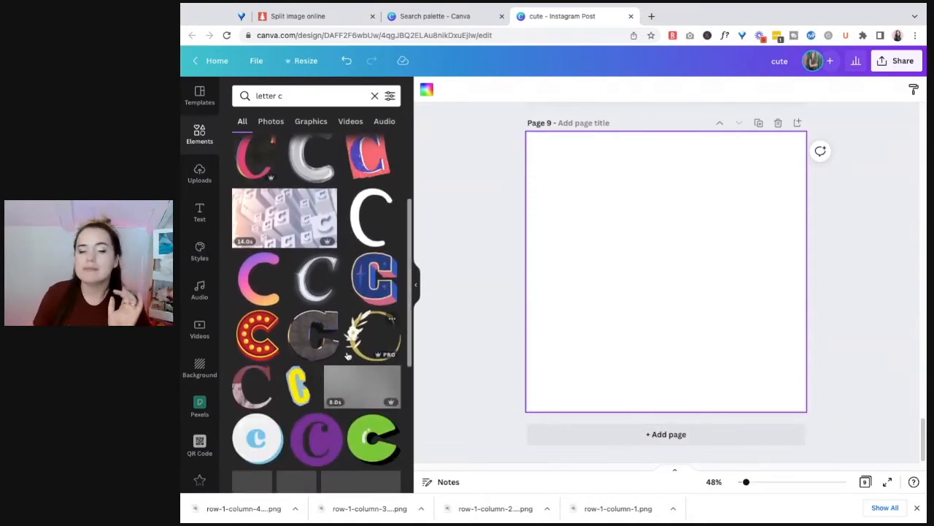
scroll(351, 351, down, 6)
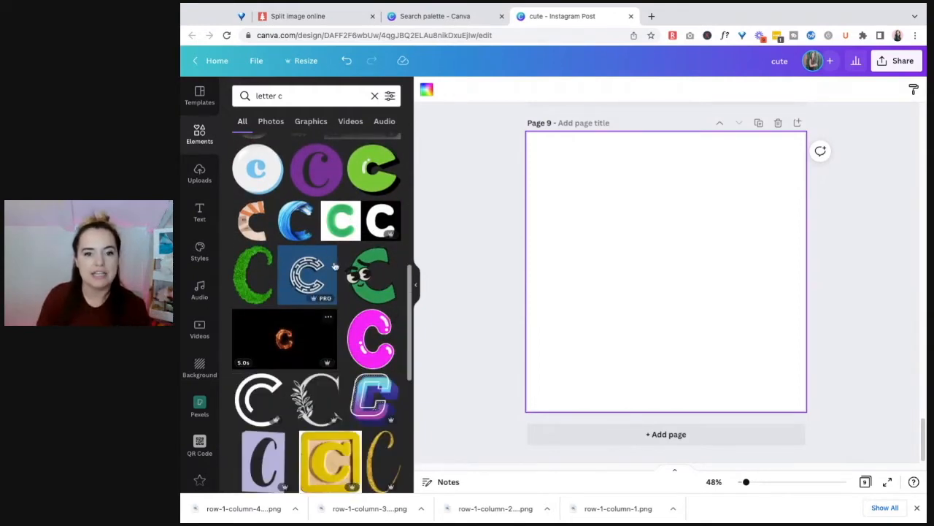
scroll(347, 356, down, 4)
scroll(360, 186, down, 2)
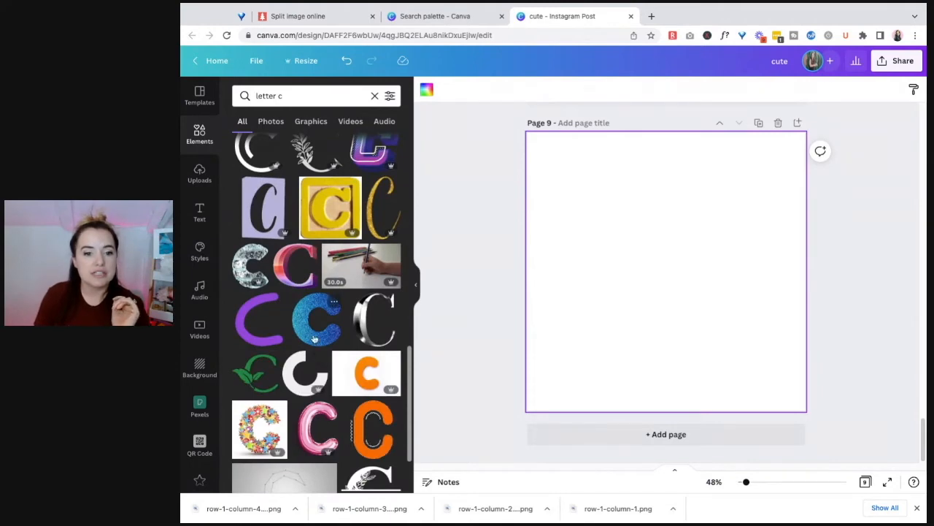
Refine the element search to "letter c glitter" and look through the results
click(316, 95)
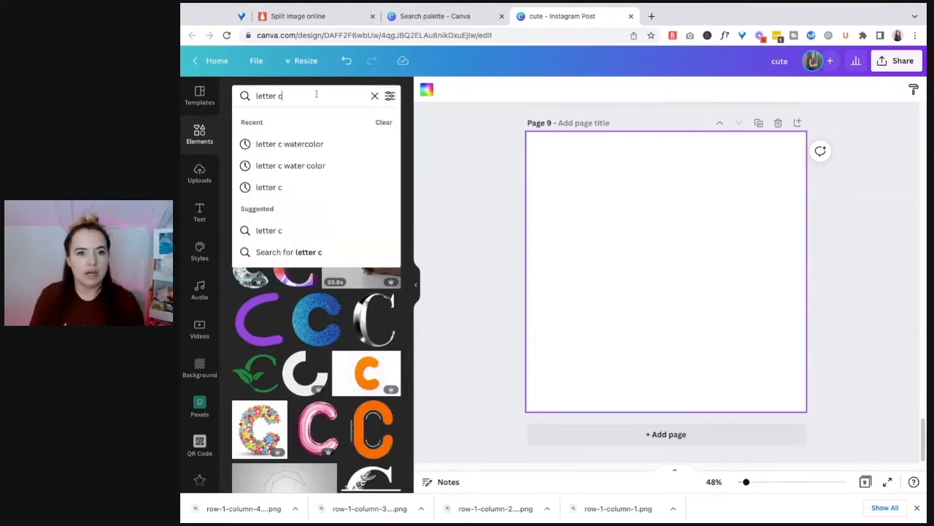
text(glitter)
key(Return)
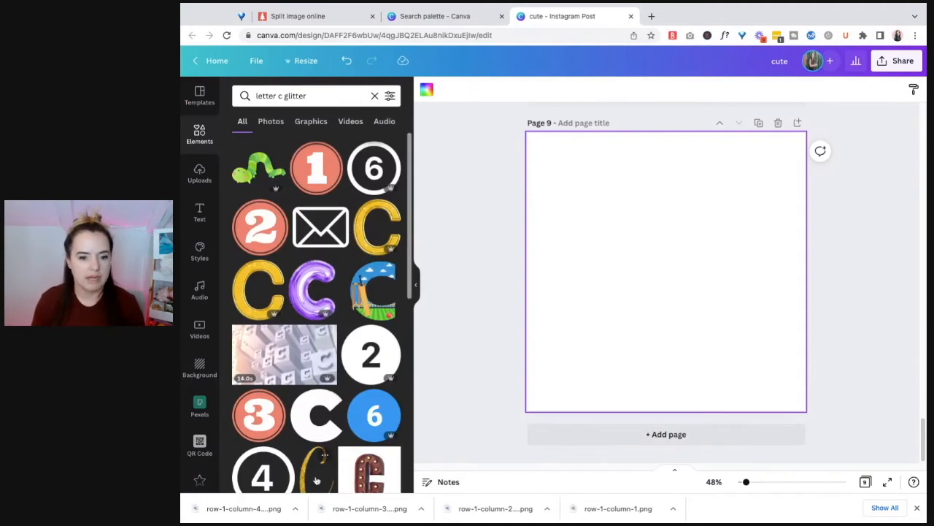
scroll(371, 343, down, 1)
scroll(296, 256, down, 4)
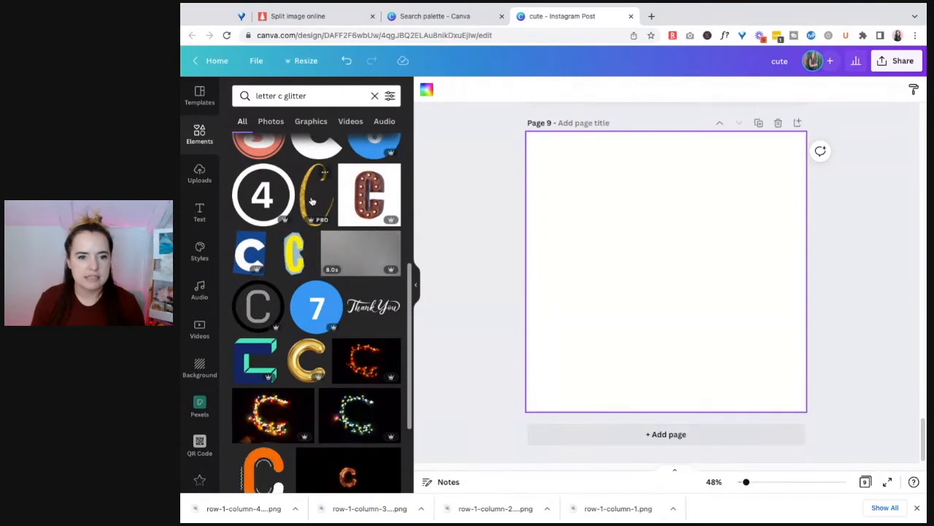
scroll(310, 270, down, 2)
scroll(309, 270, down, 1)
Change the element search to "letter c neon" and look for a neon-style letter C
double_click(295, 96)
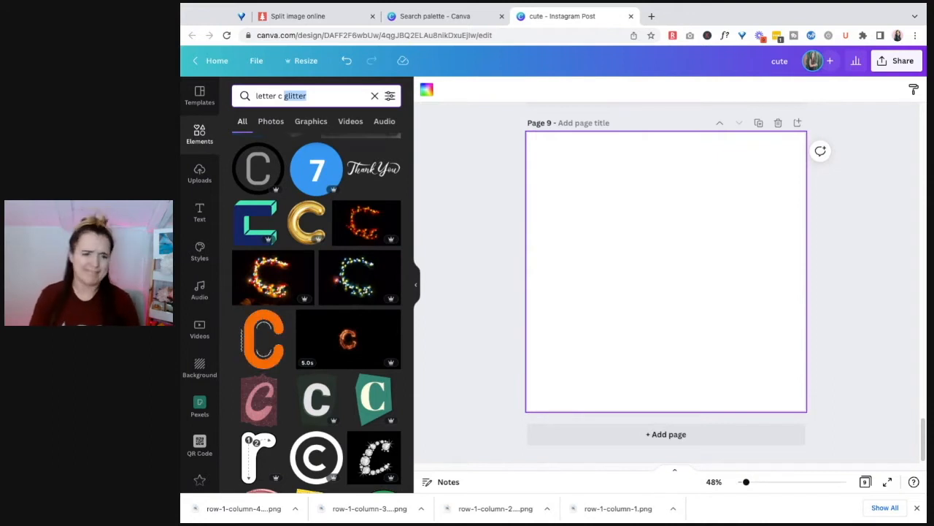
text(neon)
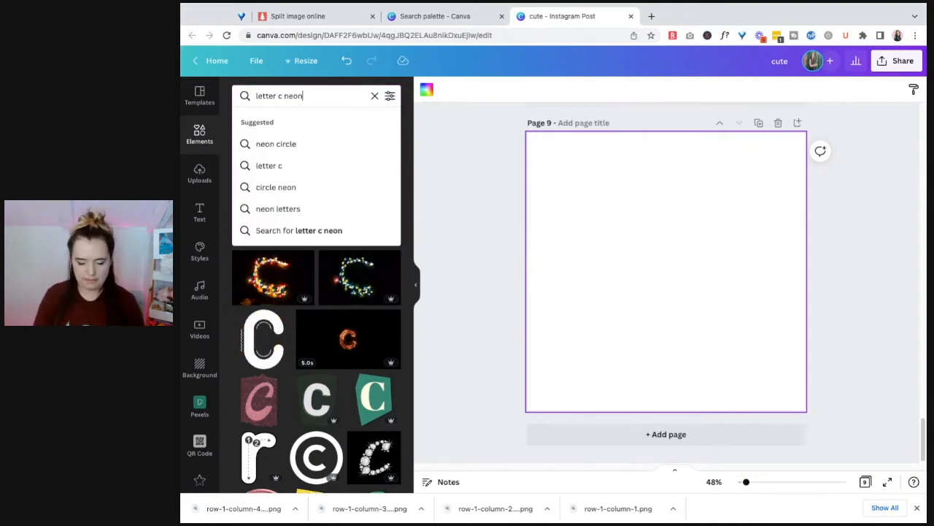
key(Return)
scroll(322, 292, down, 5)
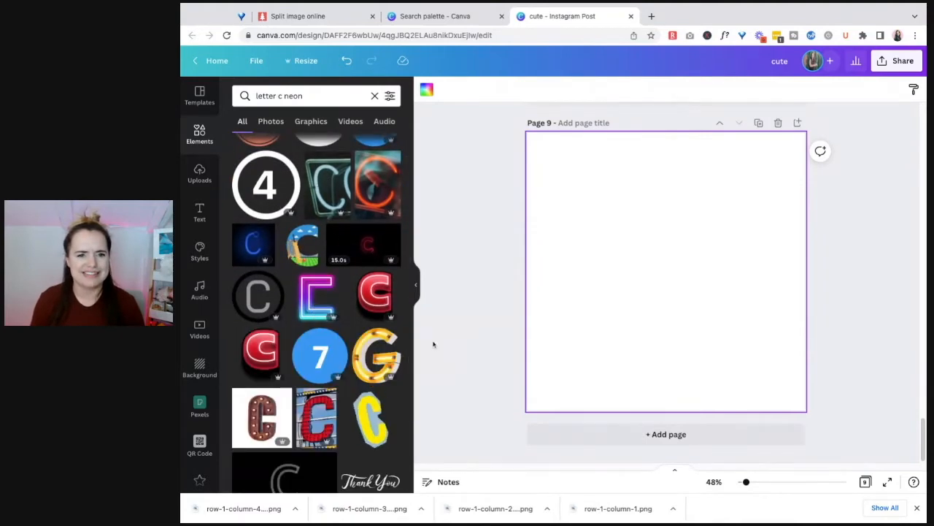
scroll(318, 303, down, 2)
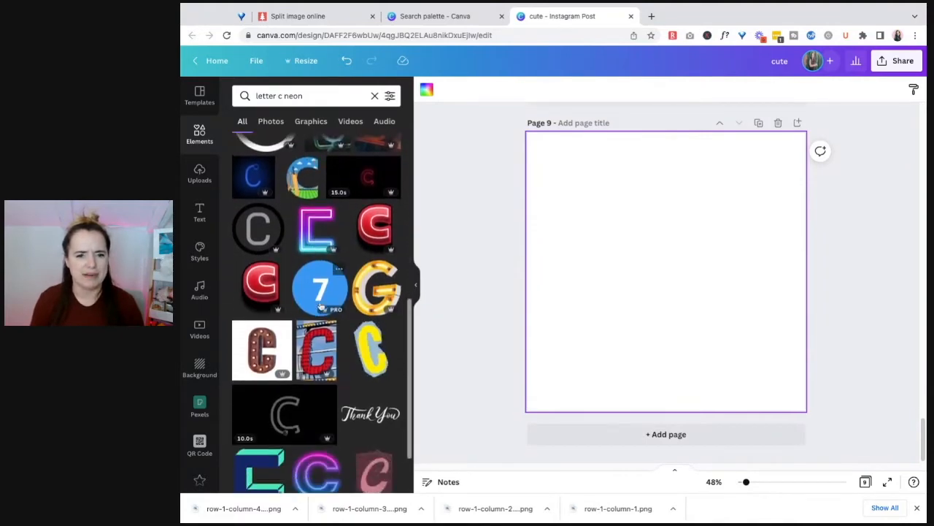
scroll(303, 402, down, 1)
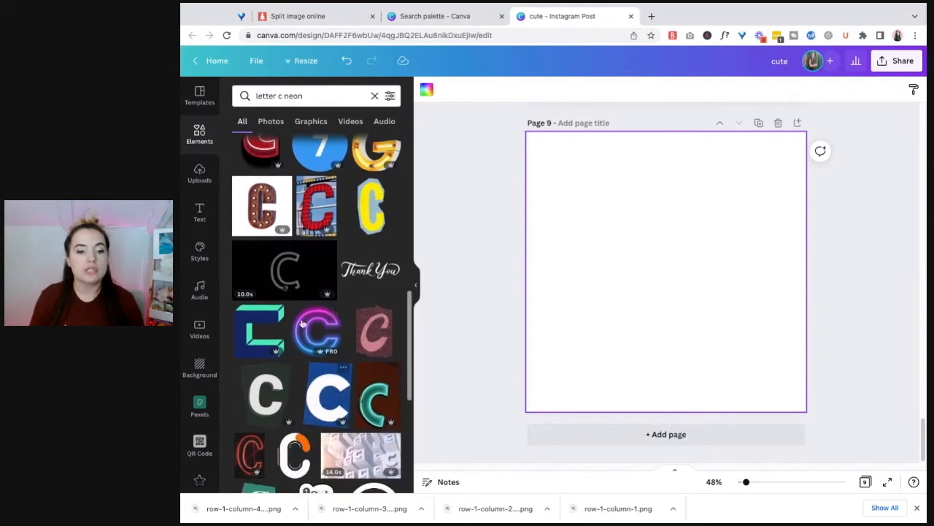
Add the pink-to-blue neon letter C to page 9 and shrink it to about a third of its size
click(316, 336)
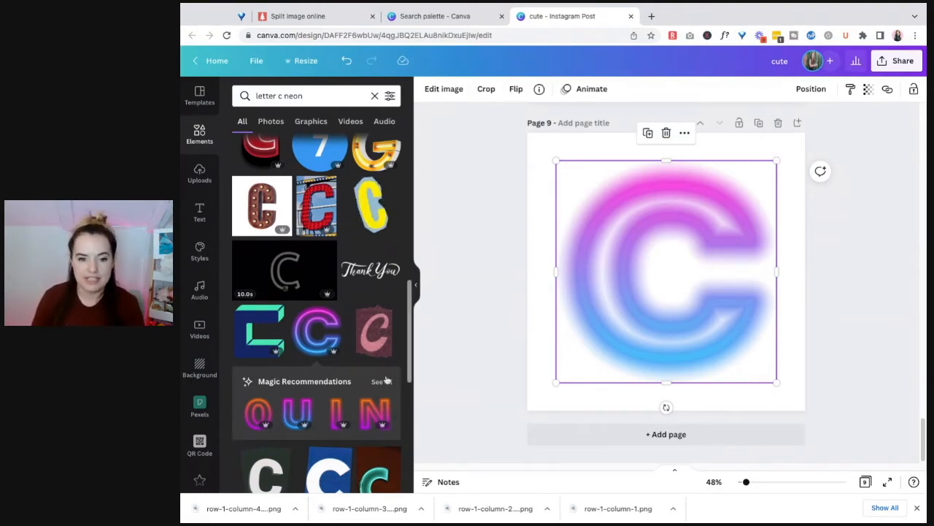
drag(781, 161, 632, 302)
drag(597, 335, 593, 365)
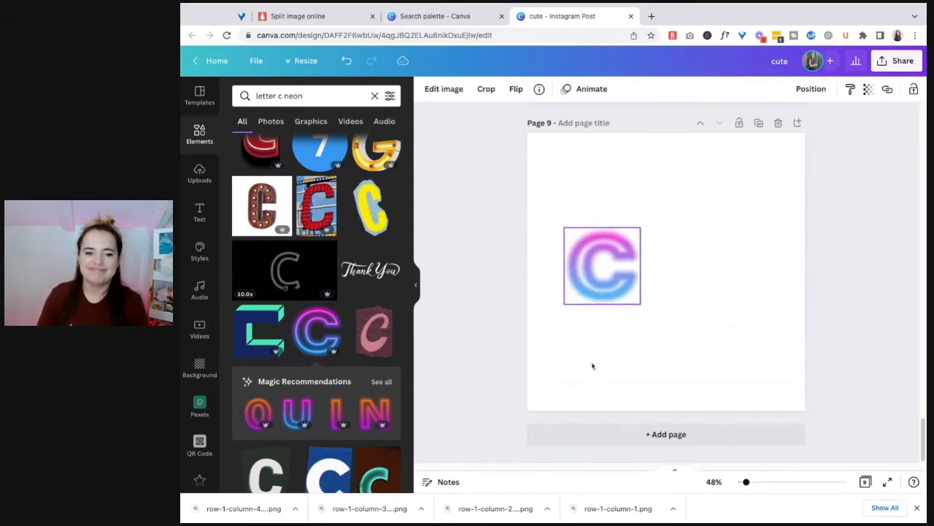
Show all Magic Recommendations for the neon C and look through the matching neon letters and numbers
click(381, 382)
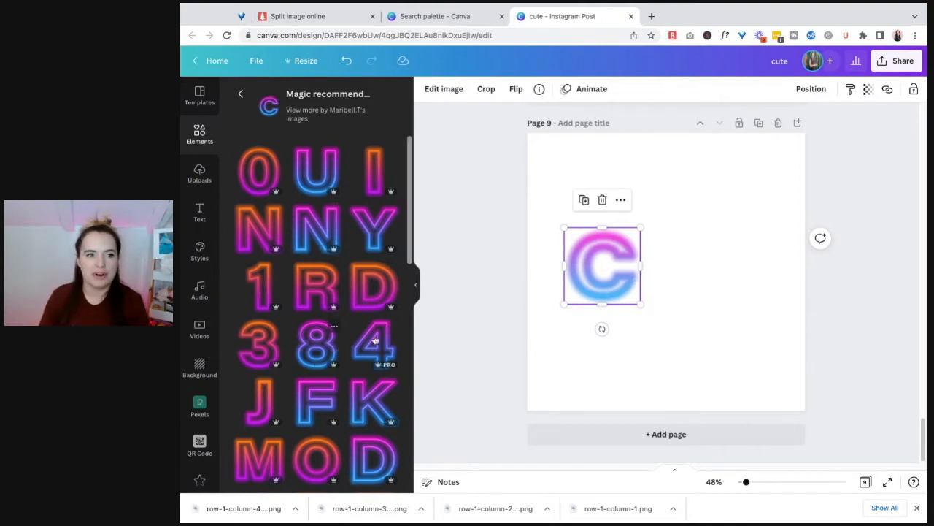
click(680, 287)
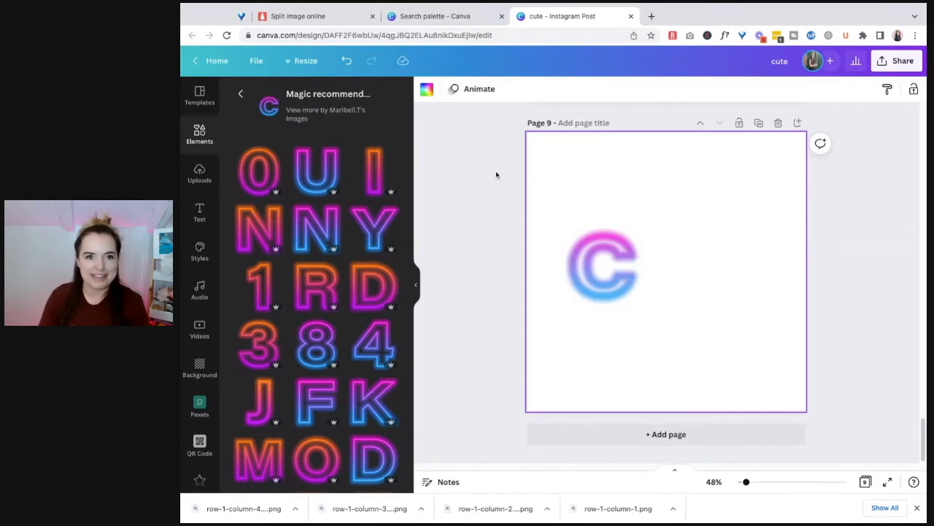
scroll(330, 297, down, 5)
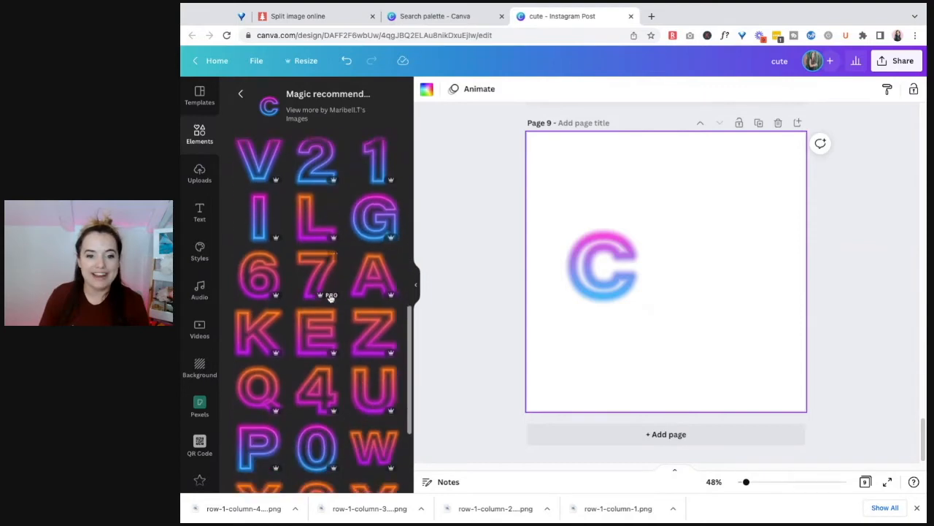
scroll(325, 288, down, 2)
scroll(339, 286, up, 4)
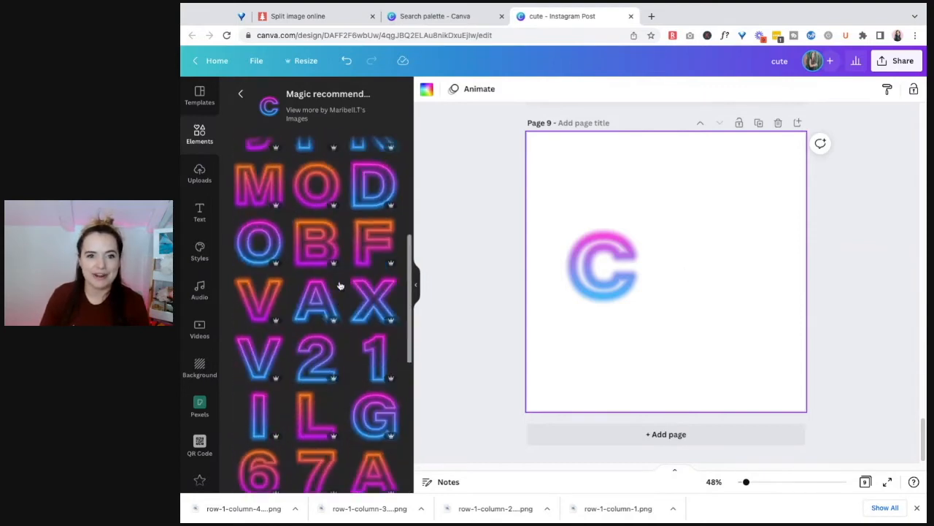
scroll(339, 286, up, 3)
scroll(368, 321, down, 3)
scroll(373, 325, down, 4)
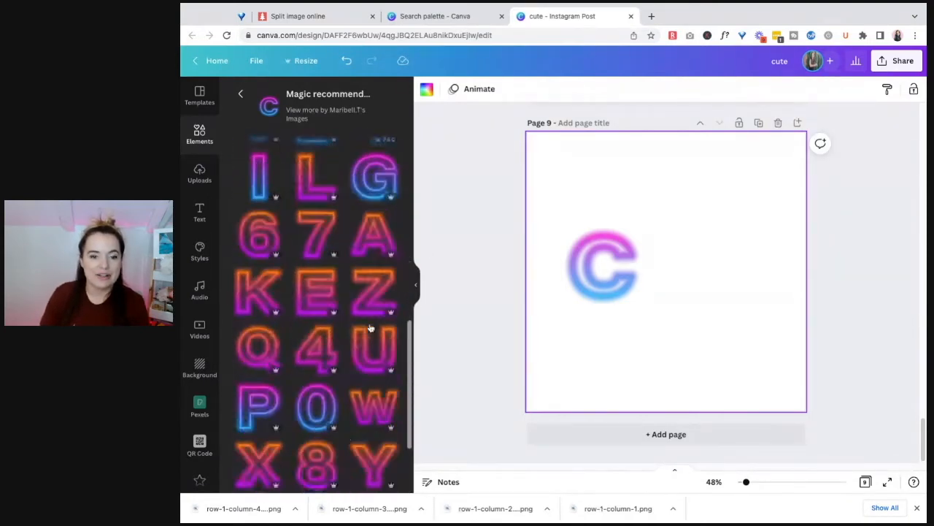
Delete the neon letter C from page 9 and look through the recommended neon characters again
click(597, 268)
key(Delete)
scroll(328, 286, up, 4)
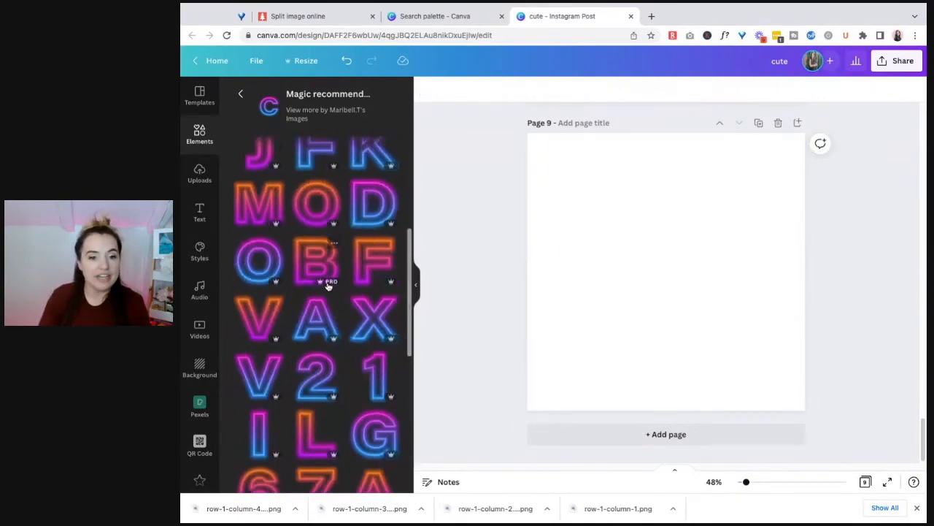
scroll(328, 286, up, 3)
scroll(370, 304, down, 2)
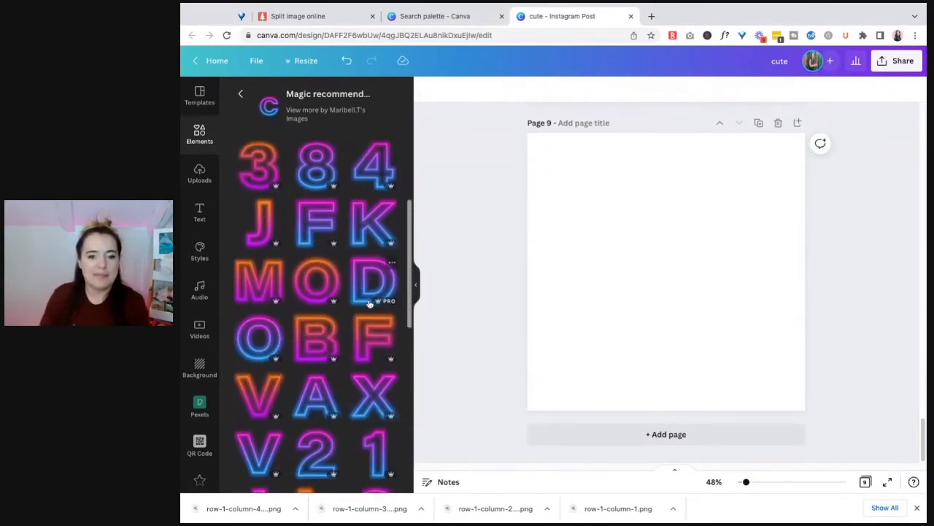
scroll(370, 301, down, 3)
scroll(367, 314, down, 3)
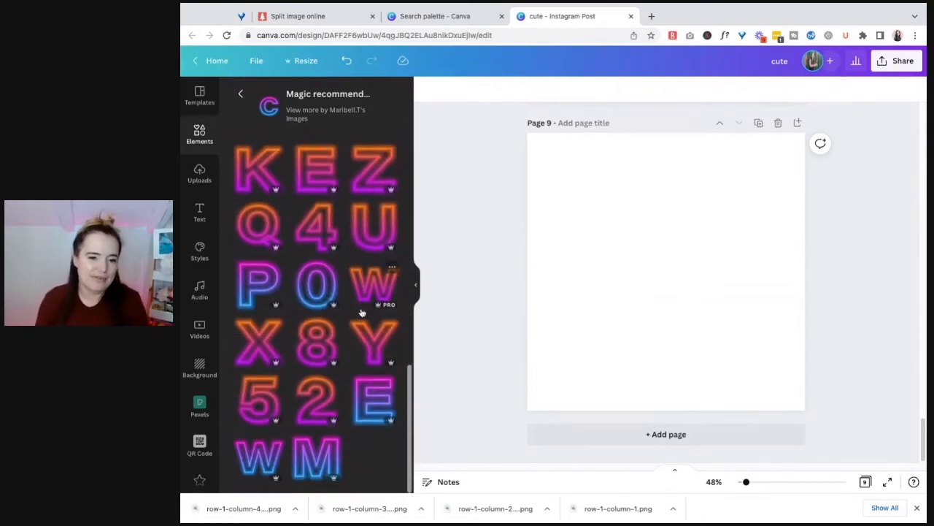
Add the pink-to-blue neon letter E and the orange-to-pink neon letter Y from the recommendations to page 9
scroll(360, 311, up, 5)
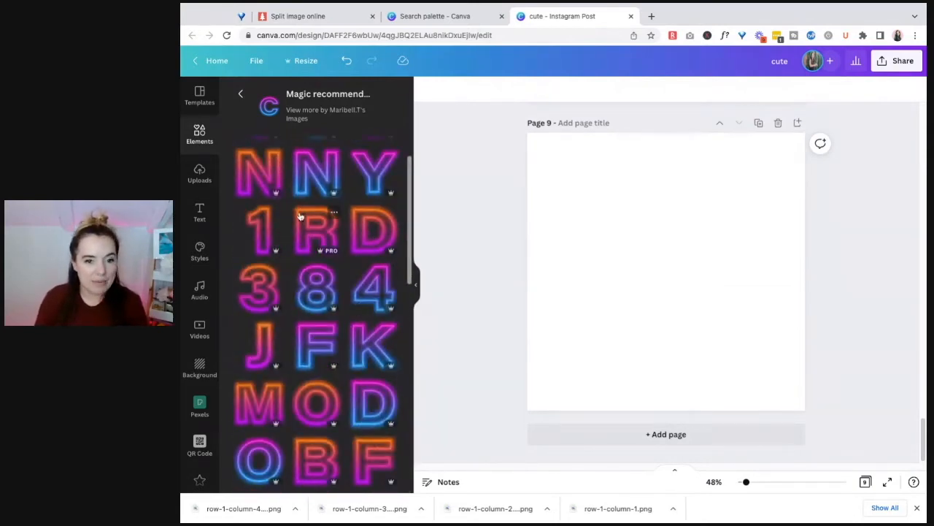
scroll(303, 221, down, 1)
scroll(307, 230, down, 4)
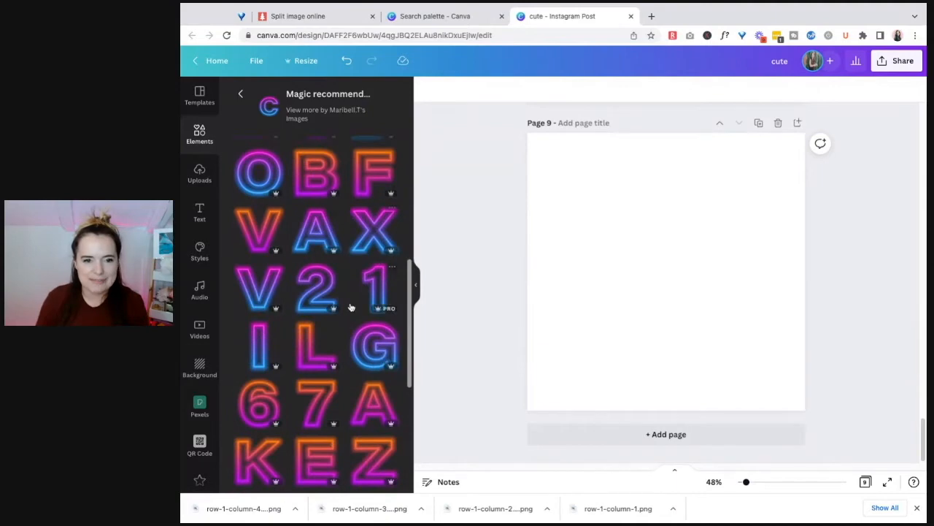
scroll(351, 301, down, 3)
scroll(330, 313, down, 2)
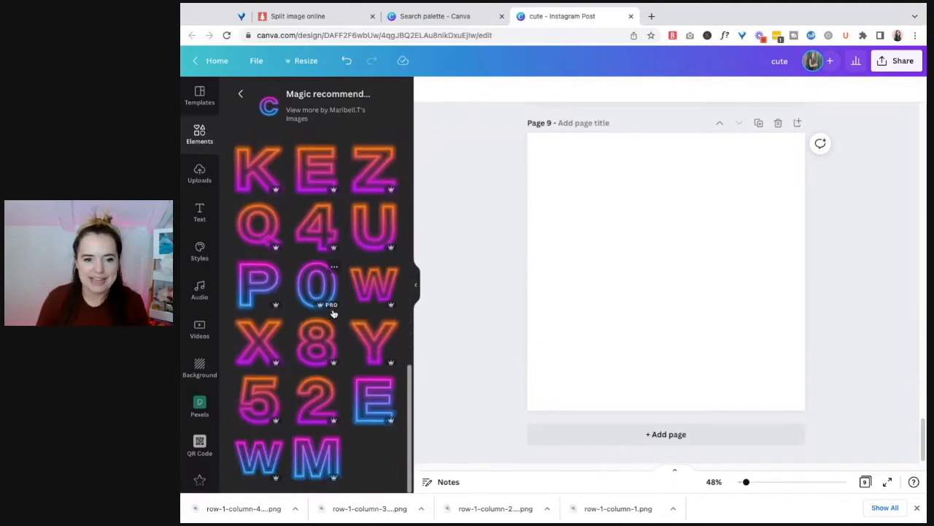
scroll(420, 318, up, 2)
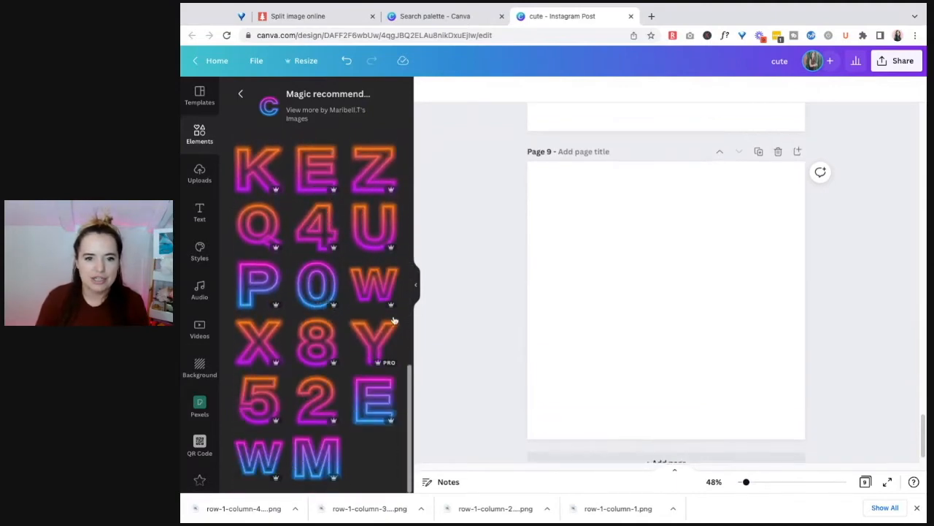
click(374, 402)
click(374, 338)
Show all images by the creator of the neon letter C and look through them for more letter graphics
scroll(343, 306, up, 3)
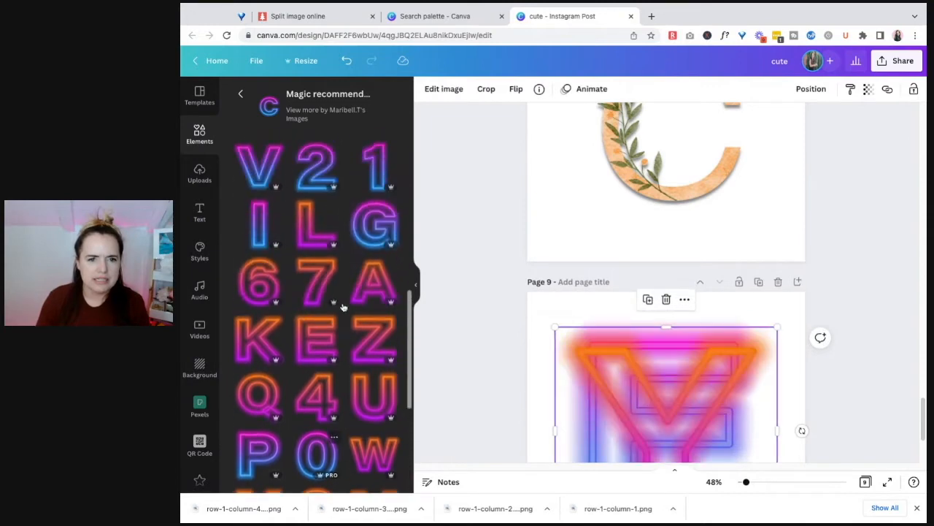
scroll(343, 307, up, 5)
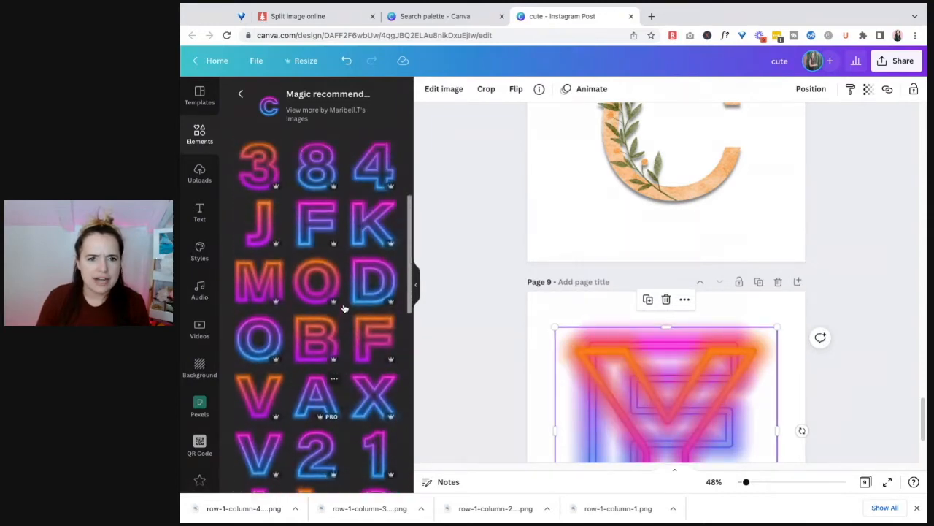
scroll(343, 306, up, 3)
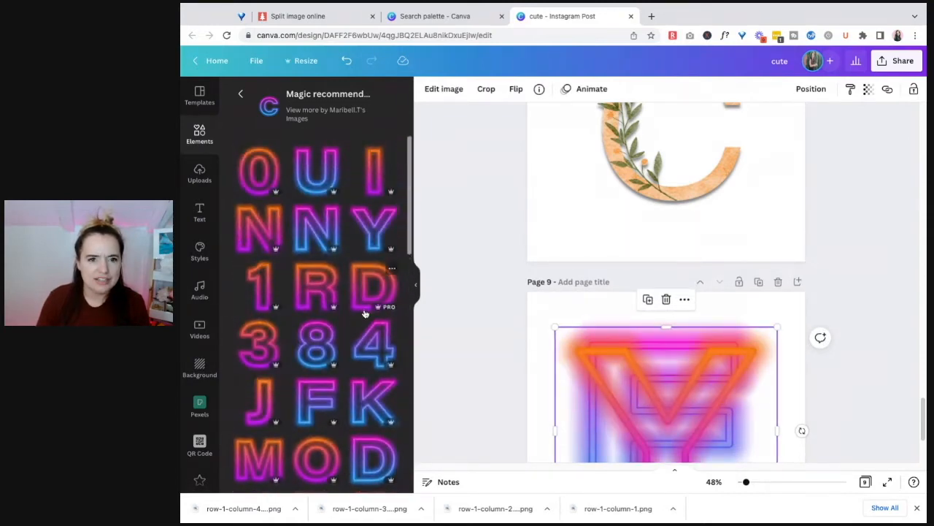
click(347, 116)
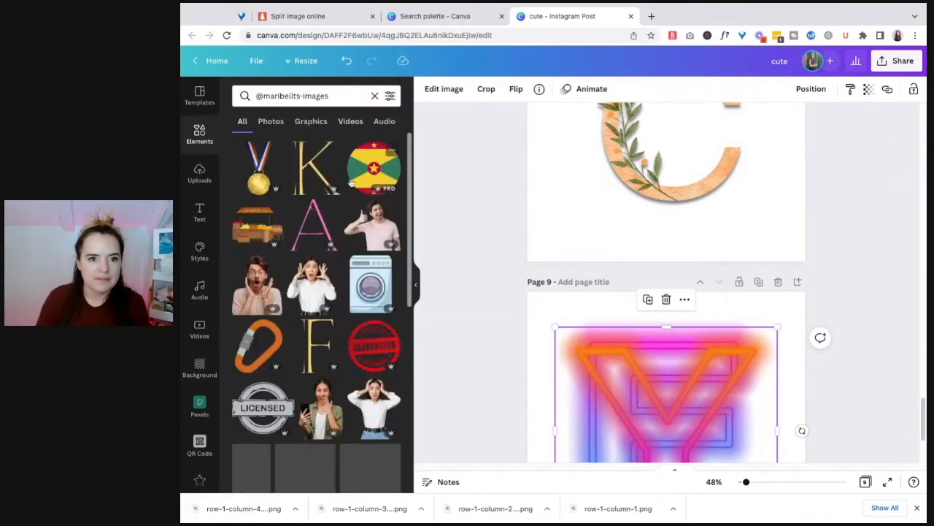
scroll(378, 287, down, 8)
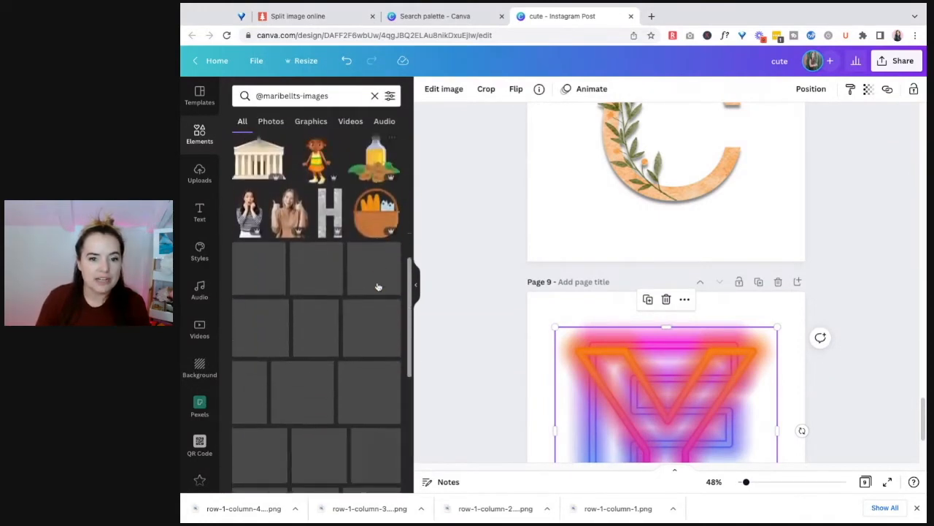
scroll(379, 287, down, 5)
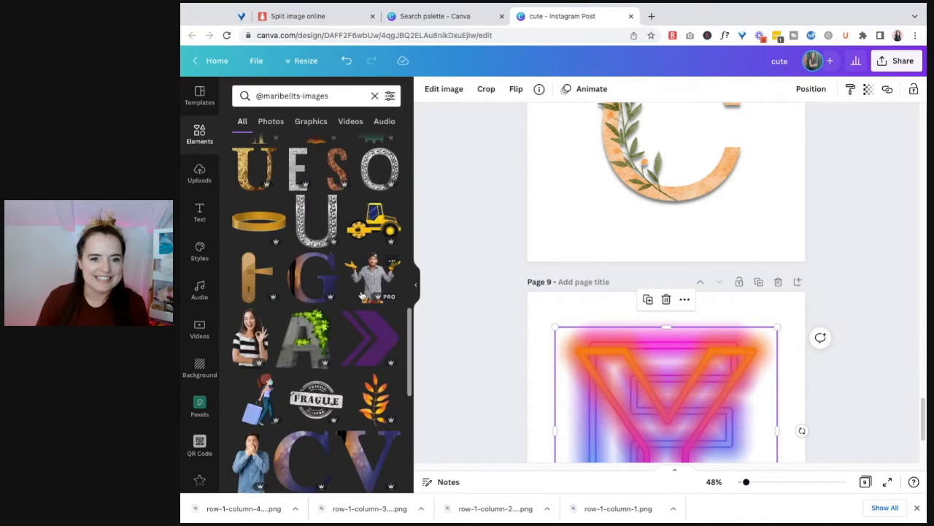
scroll(333, 344, down, 4)
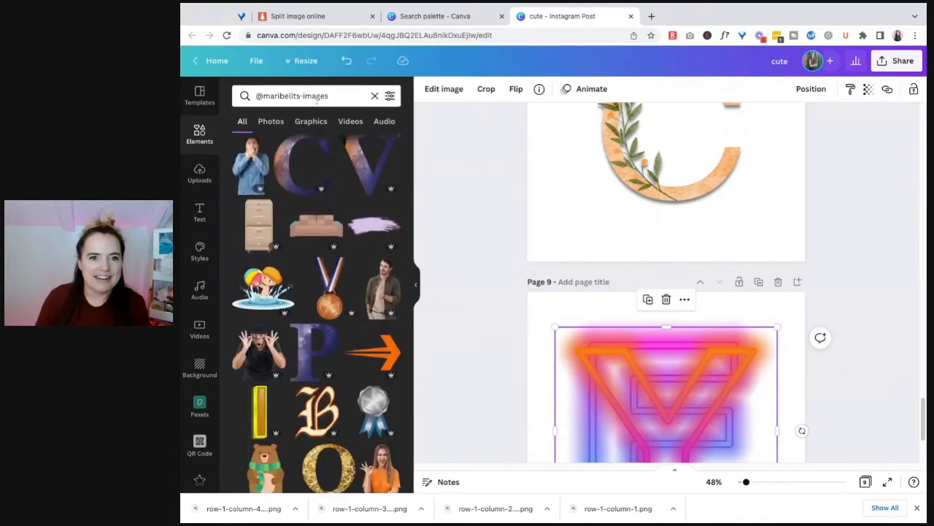
click(338, 98)
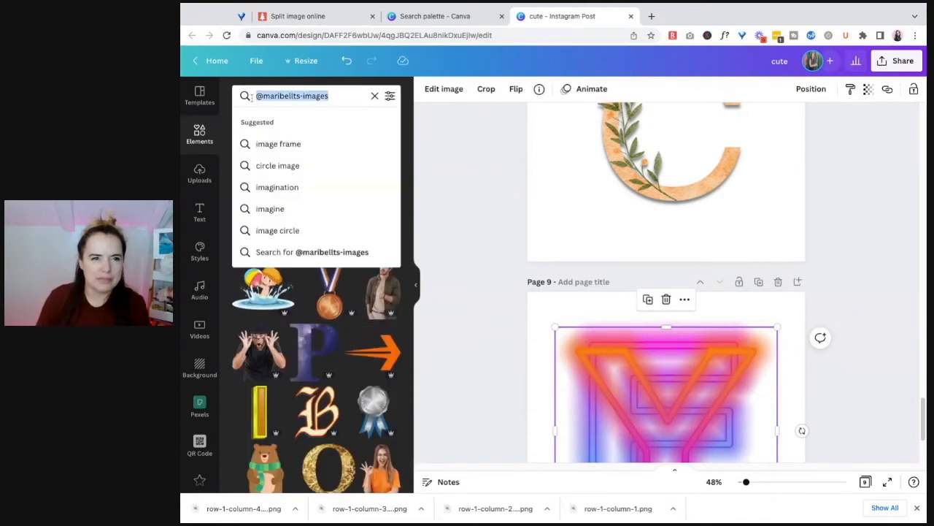
click(181, 197)
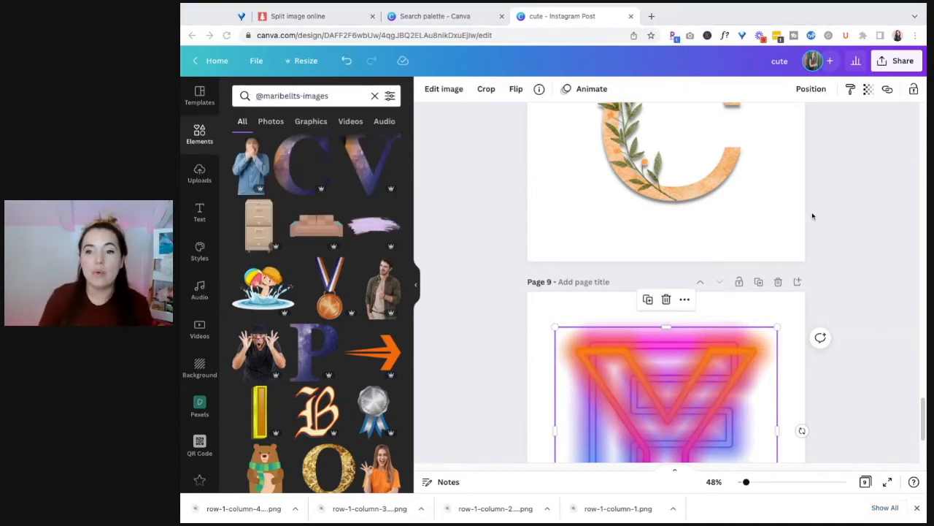
scroll(321, 292, down, 5)
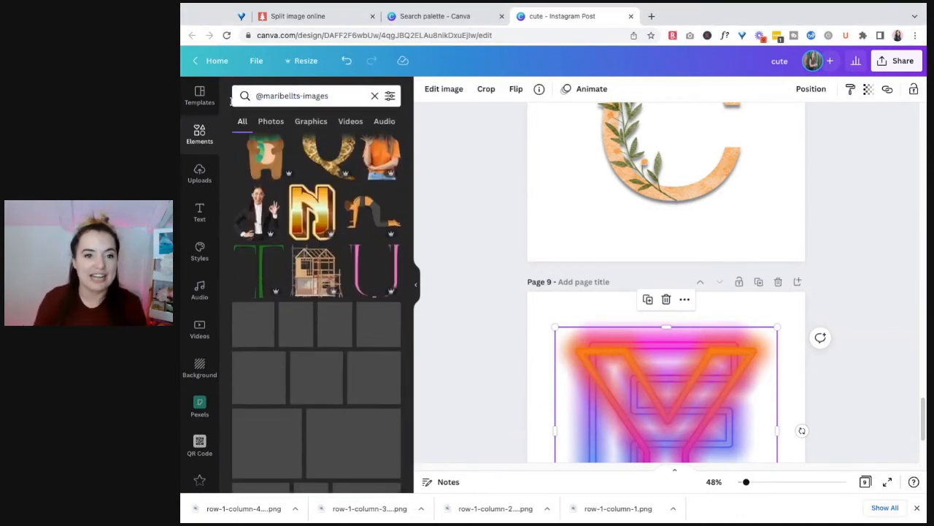
Return to the elements overview and show all keywords of the recently used neon letter C
click(210, 140)
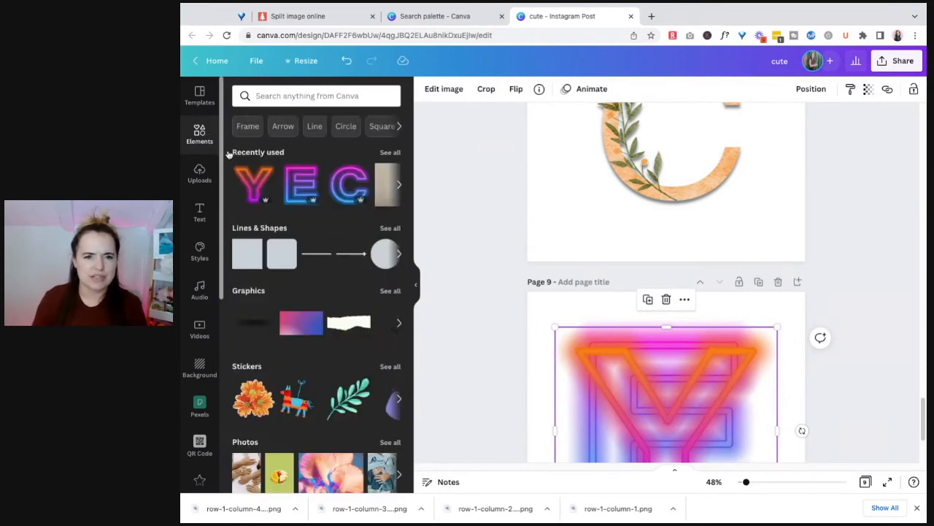
click(361, 173)
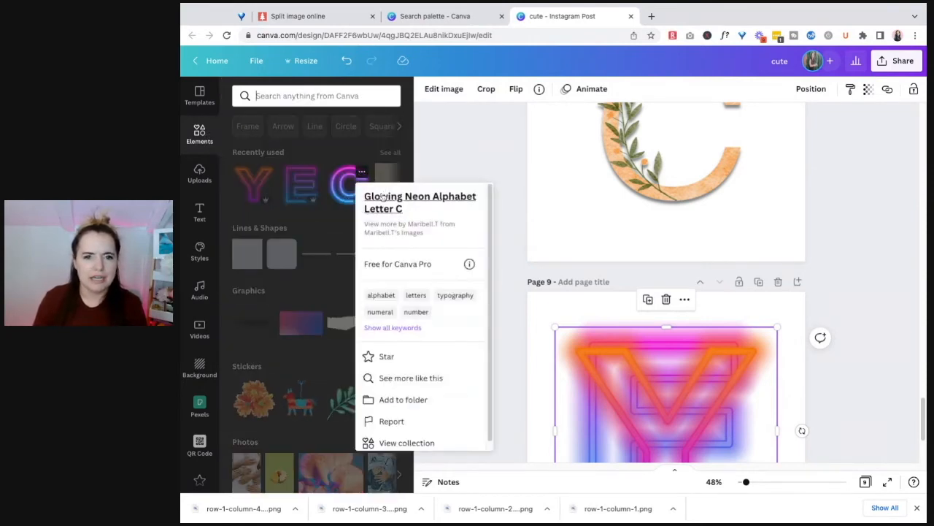
click(412, 328)
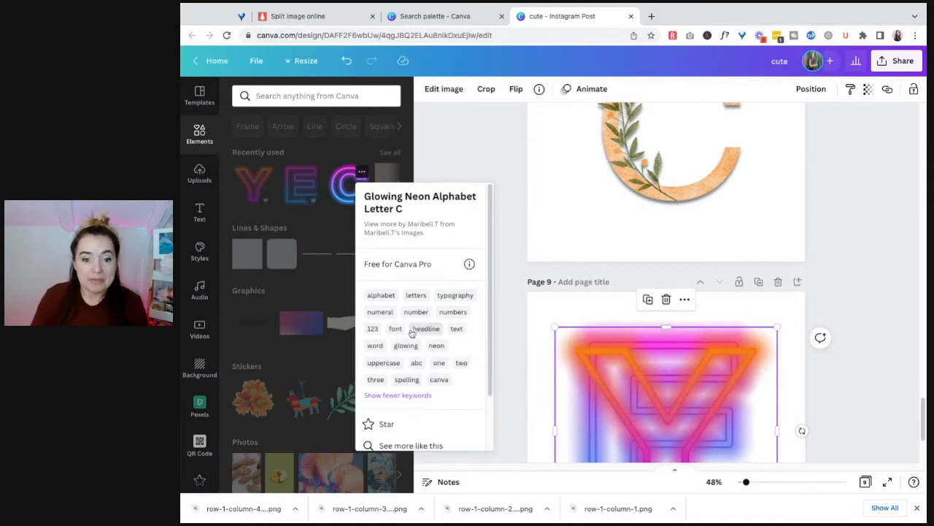
click(338, 230)
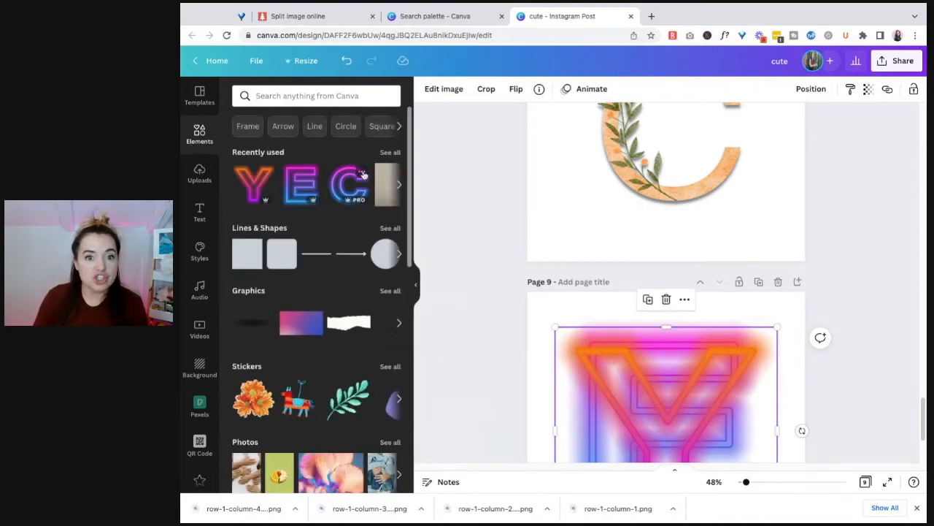
View the collection that the recently used neon C belongs to and look through its letters and numbers
click(361, 173)
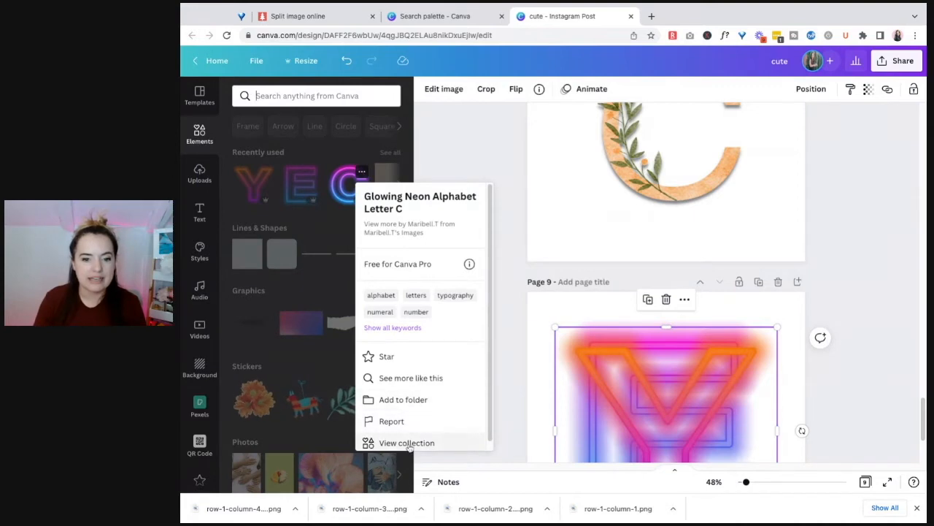
click(407, 443)
scroll(321, 263, down, 5)
scroll(314, 306, down, 5)
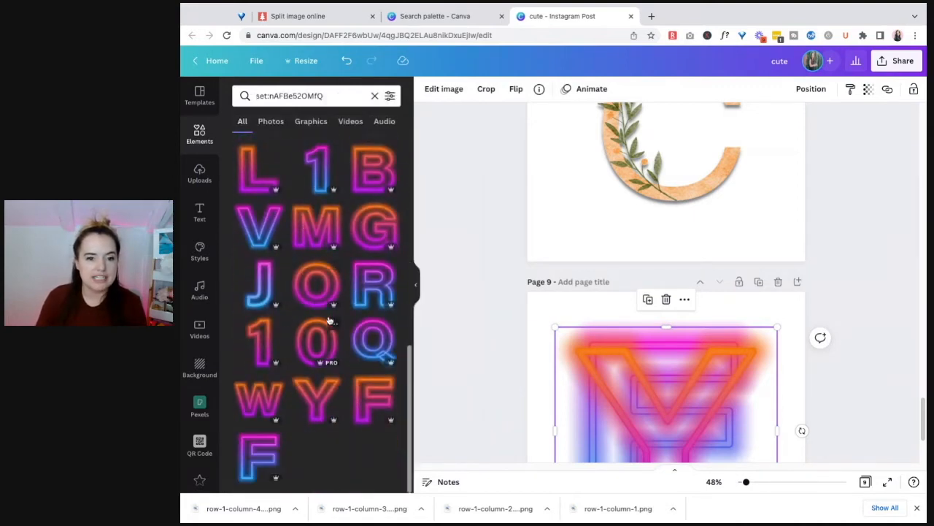
scroll(329, 314, up, 10)
Change the element search to "neon letter h"
double_click(331, 95)
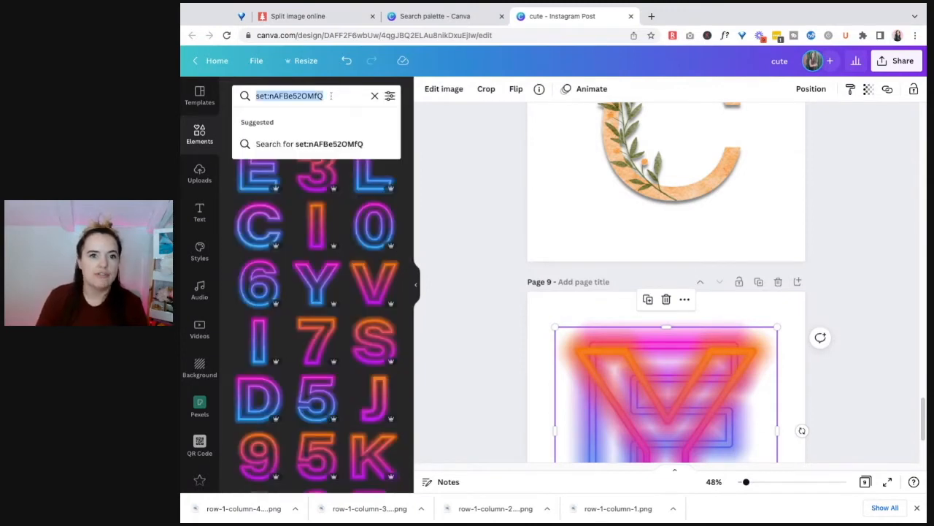
text(neon letter h)
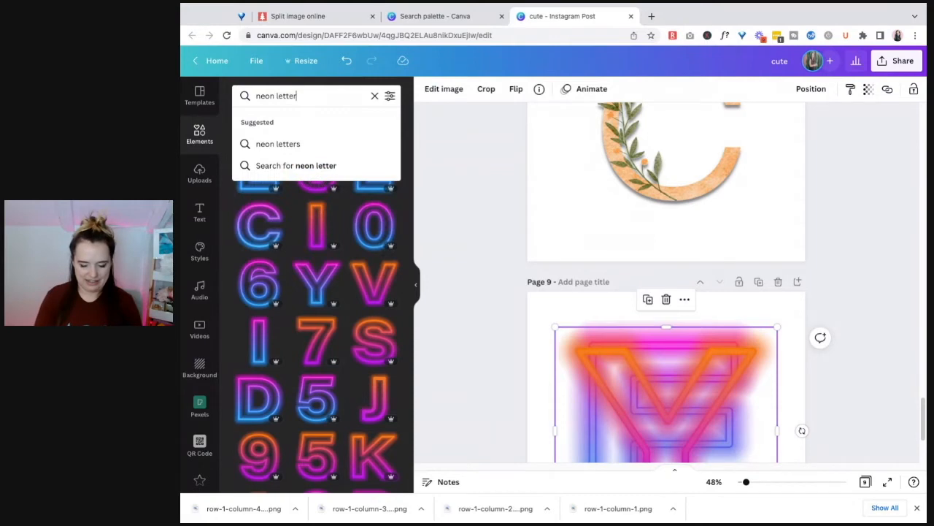
key(Return)
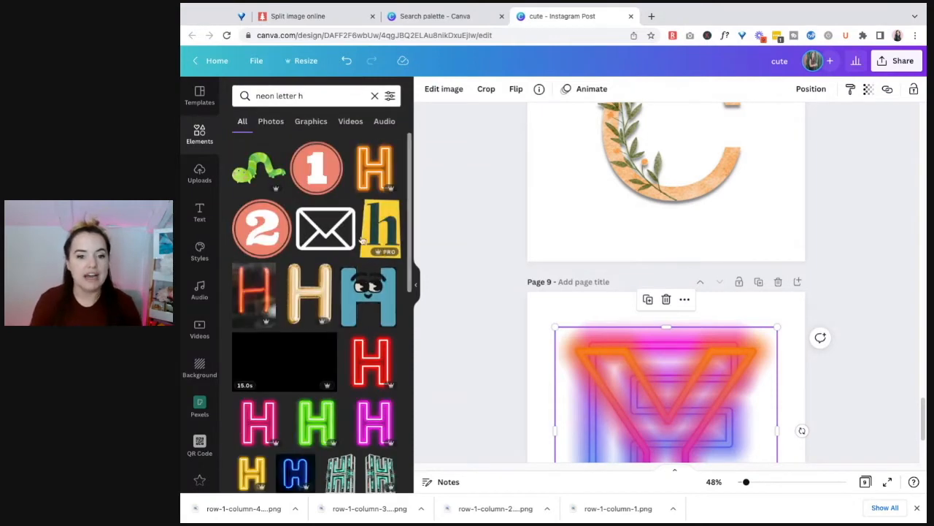
Look through the search results for a neon-style letter H
scroll(353, 341, down, 2)
scroll(353, 341, down, 4)
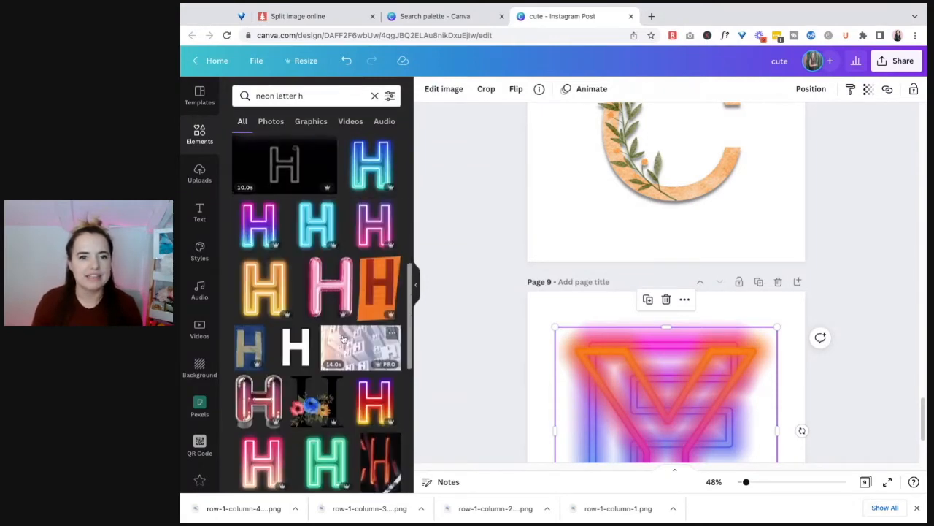
scroll(348, 338, down, 6)
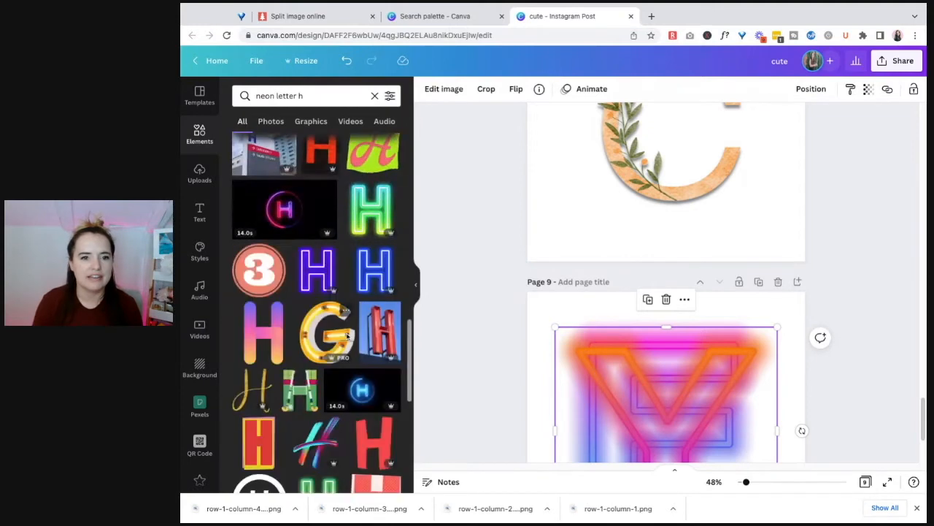
scroll(348, 338, down, 10)
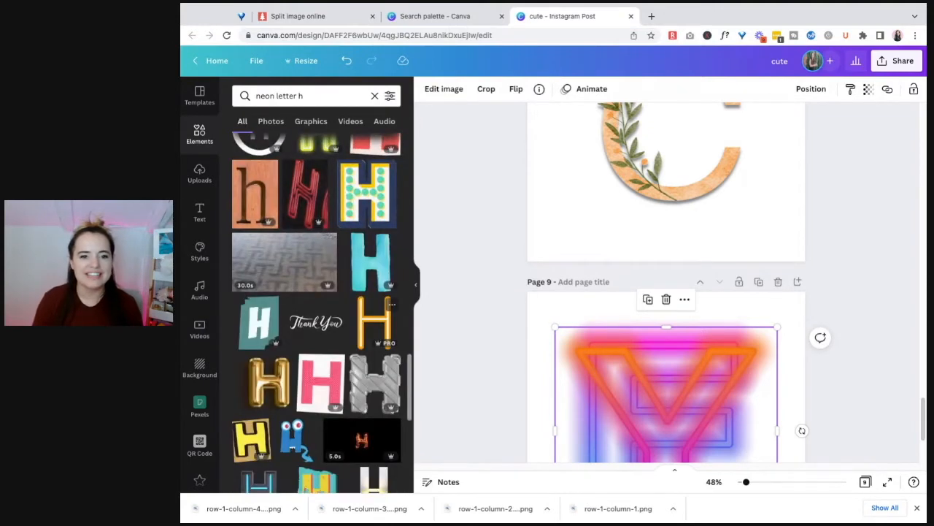
scroll(316, 307, down, 4)
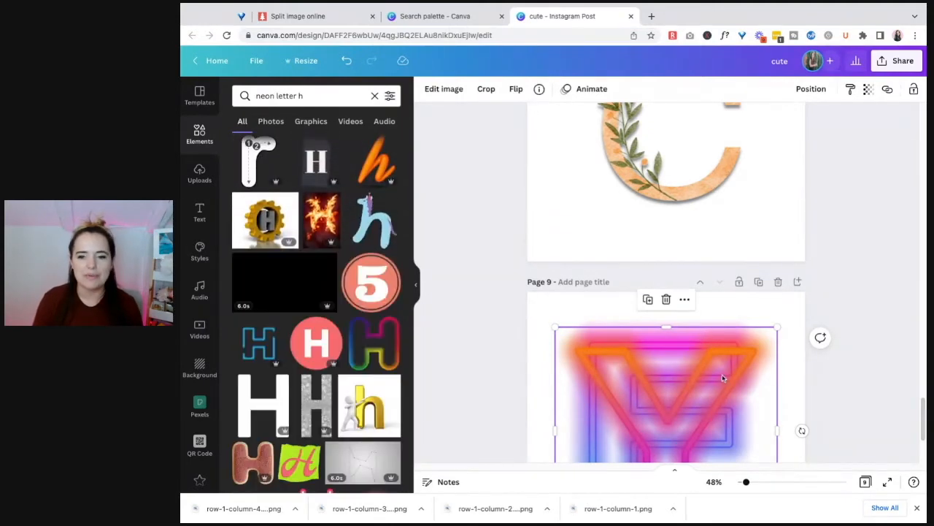
scroll(349, 382, down, 4)
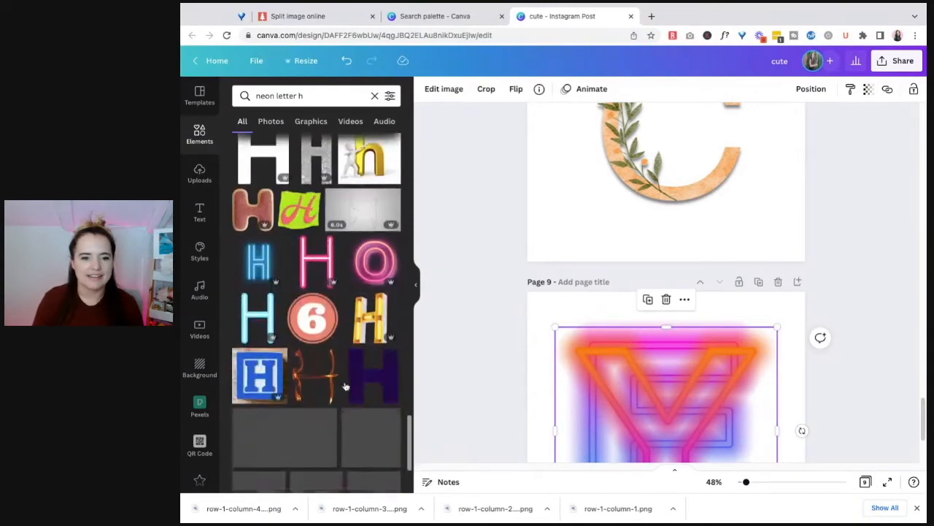
scroll(349, 383, down, 2)
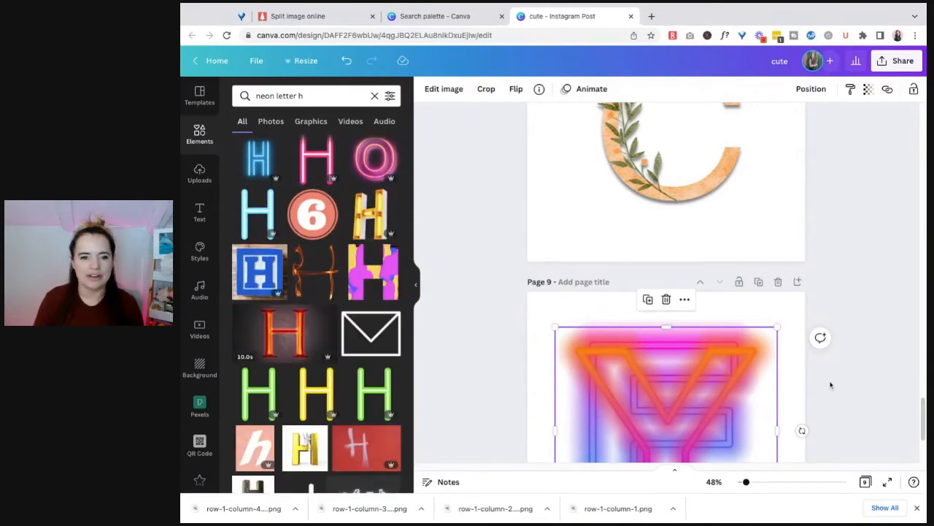
Delete the overlapping neon letters E and Y from page 9 and add the blue double-line neon H
drag(830, 385, 598, 392)
key(Delete)
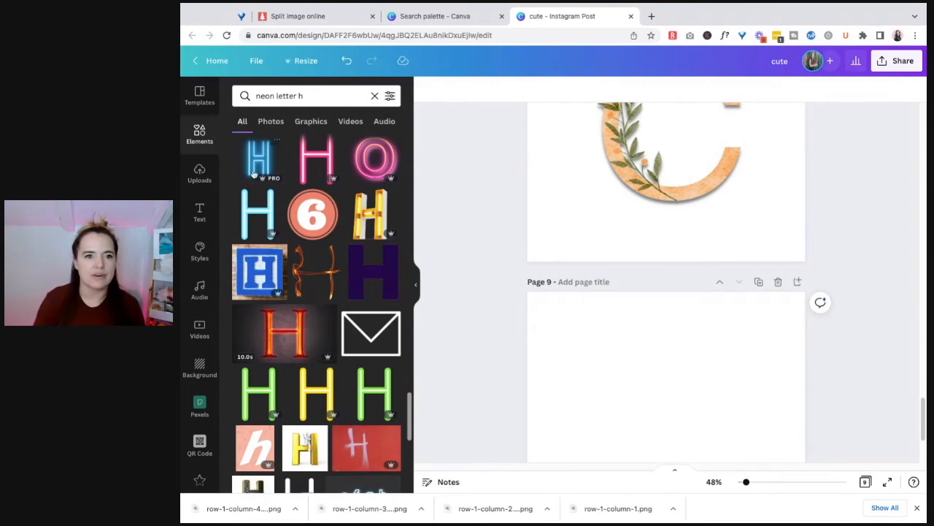
click(252, 159)
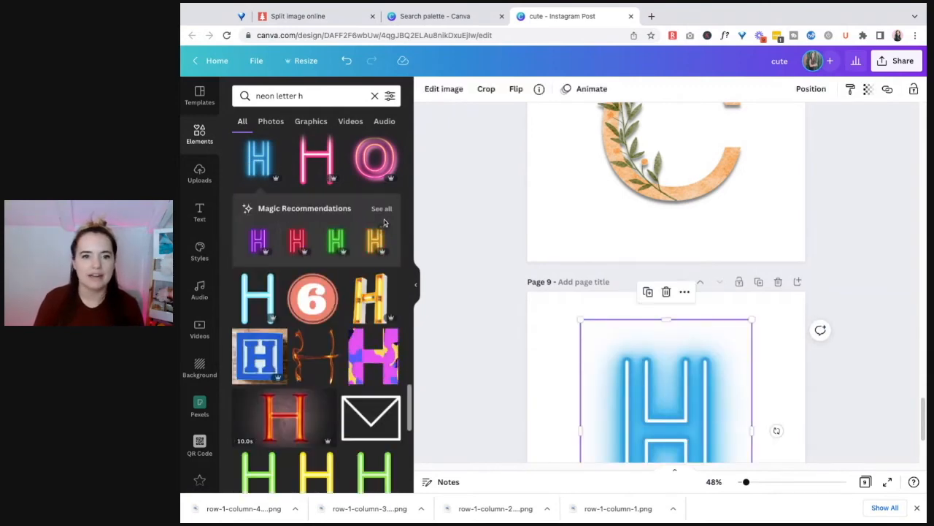
Show all Magic Recommendations for the blue neon H and look through the matching letters
click(384, 210)
scroll(365, 277, down, 10)
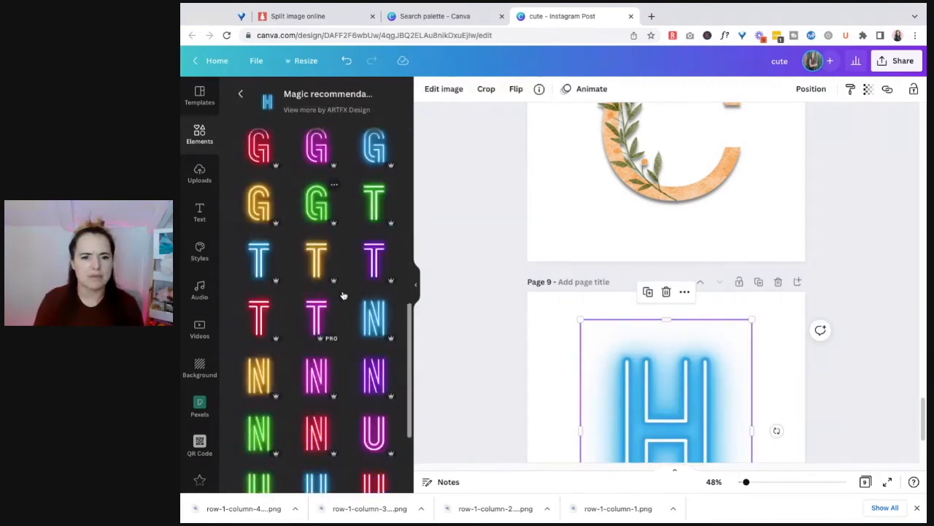
scroll(345, 299, up, 5)
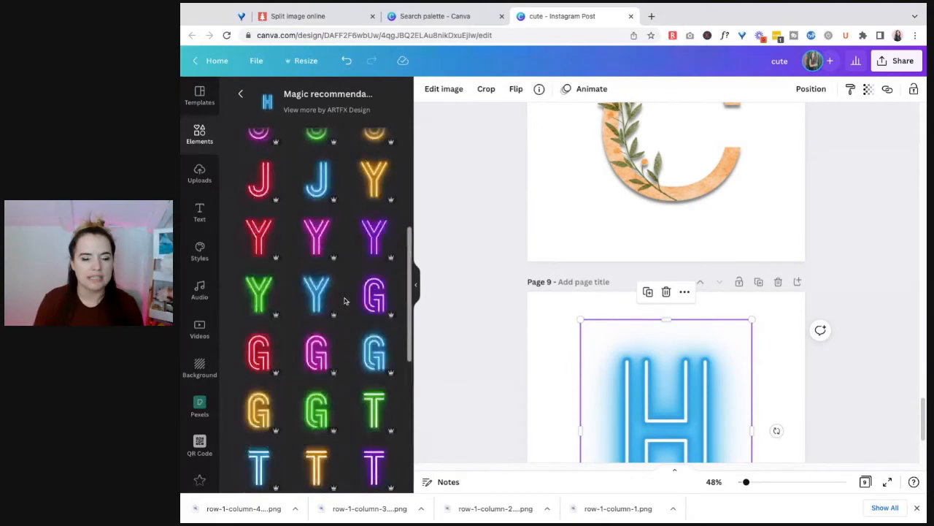
scroll(345, 300, up, 3)
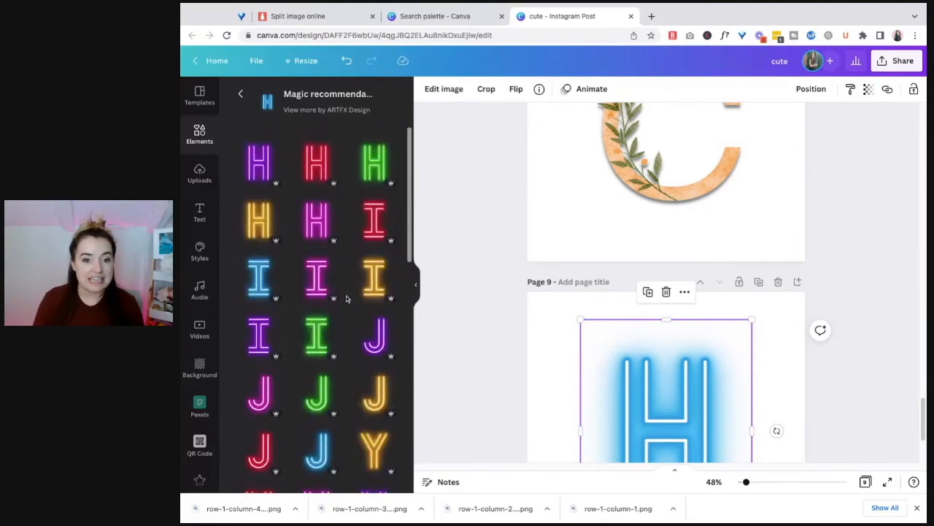
Add the yellow-orange neon letter I to page 9 and arrange it to the right of the blue H
click(377, 282)
drag(581, 408, 694, 407)
drag(671, 409, 619, 404)
drag(795, 405, 759, 406)
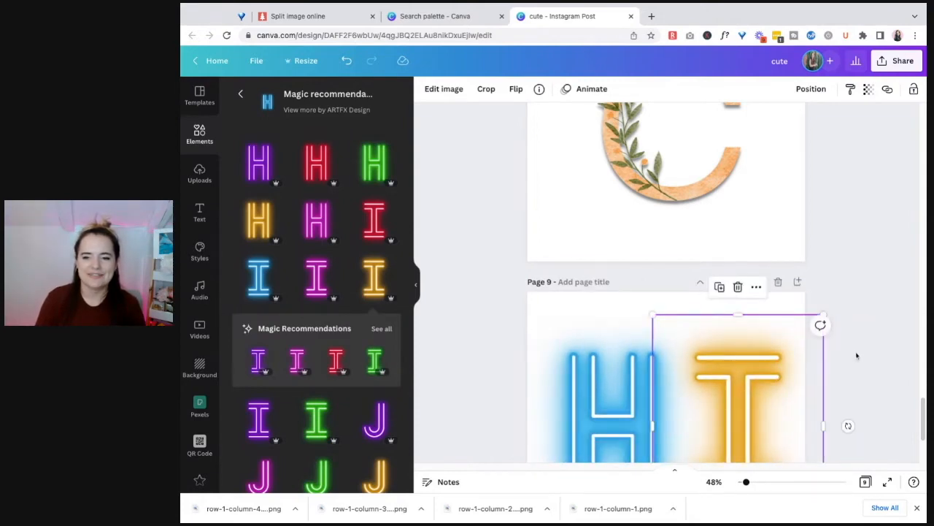
Centre the neon H and I together horizontally on page 9
click(857, 355)
scroll(857, 355, down, 3)
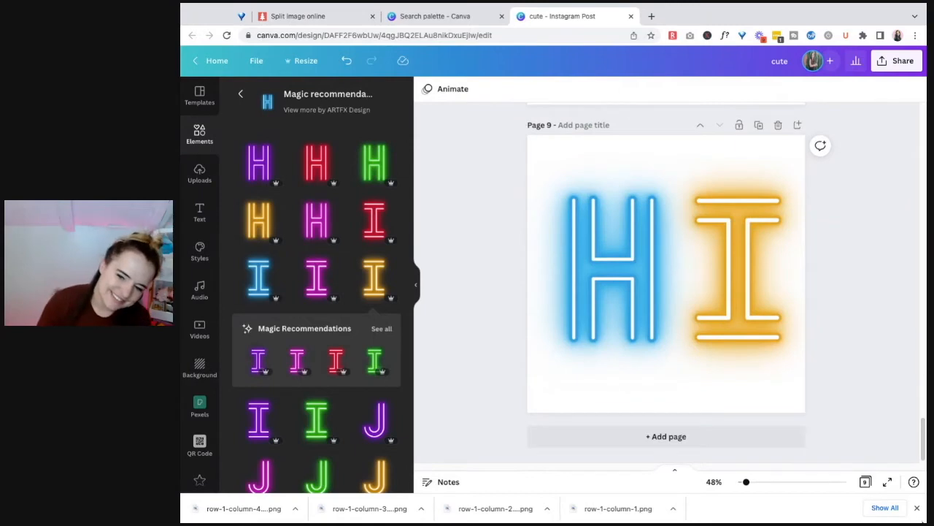
click(917, 507)
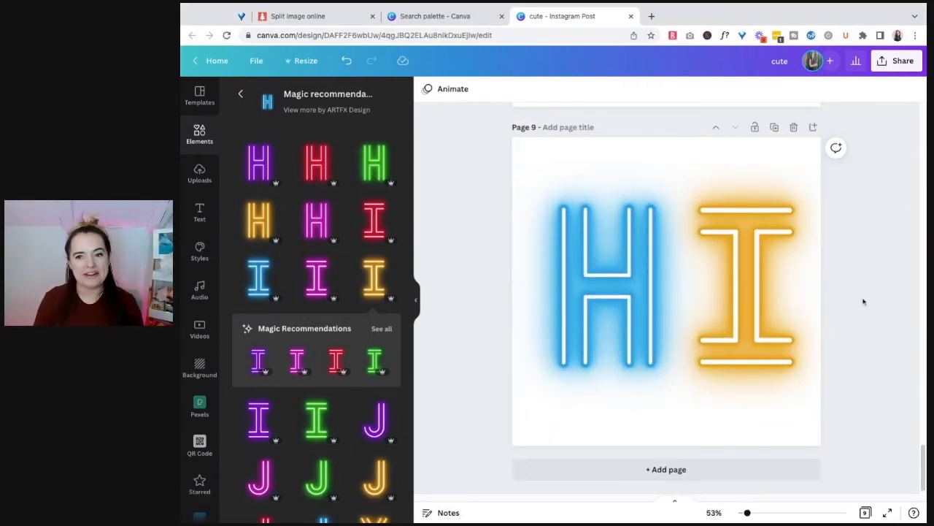
key(super+a)
drag(716, 298, 698, 293)
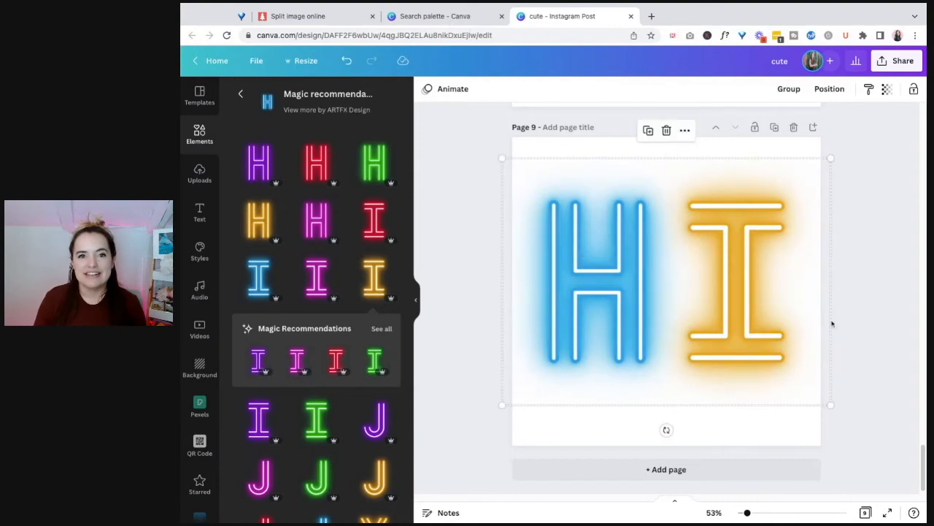
click(465, 234)
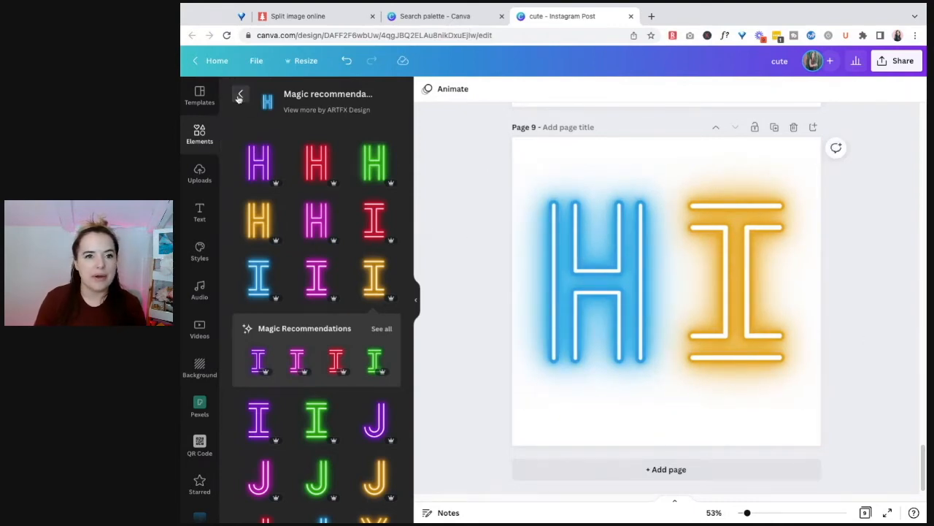
Return to the "neon letter h" search results and look through more letter designs
click(240, 93)
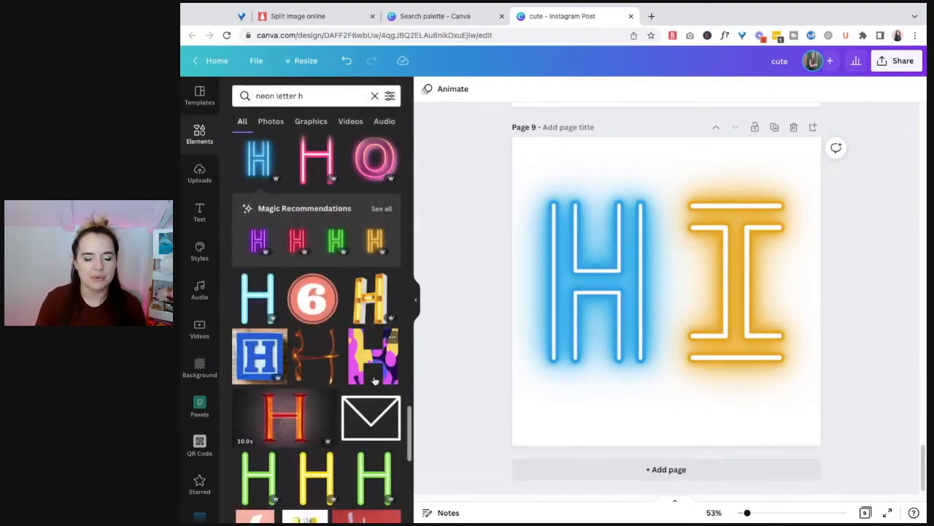
scroll(370, 364, down, 2)
scroll(371, 364, down, 2)
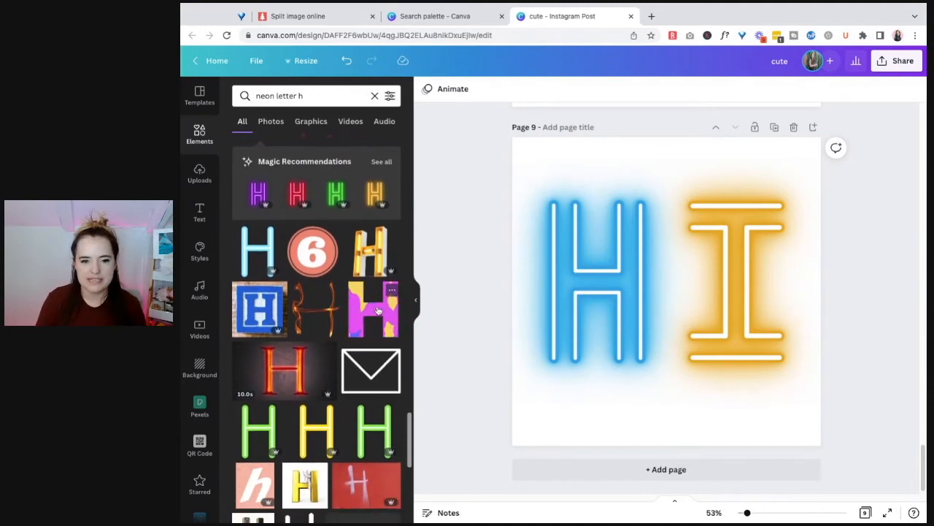
scroll(377, 312, down, 3)
scroll(377, 312, down, 15)
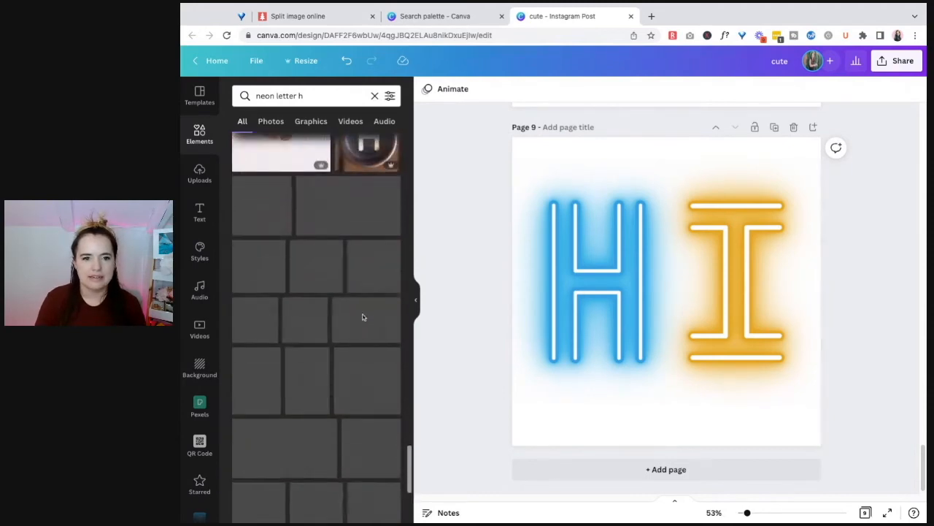
triple_click(315, 94)
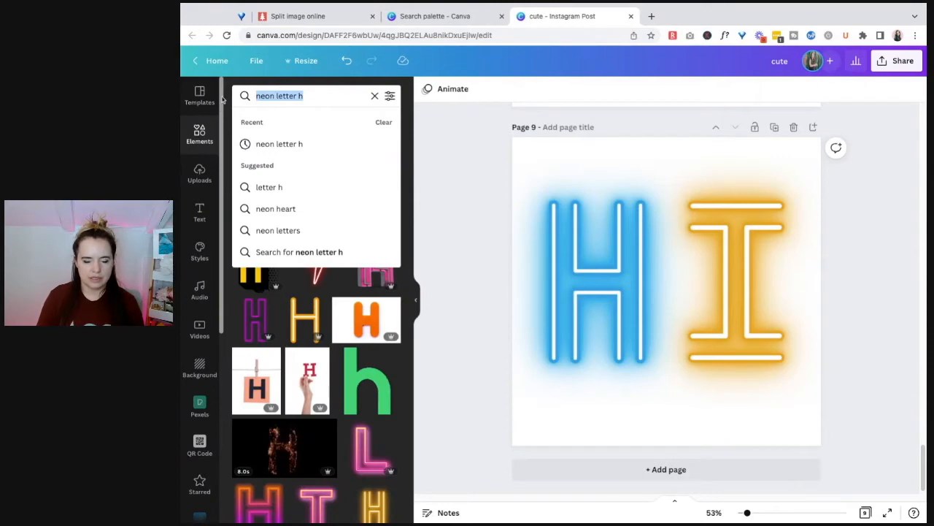
scroll(288, 401, down, 4)
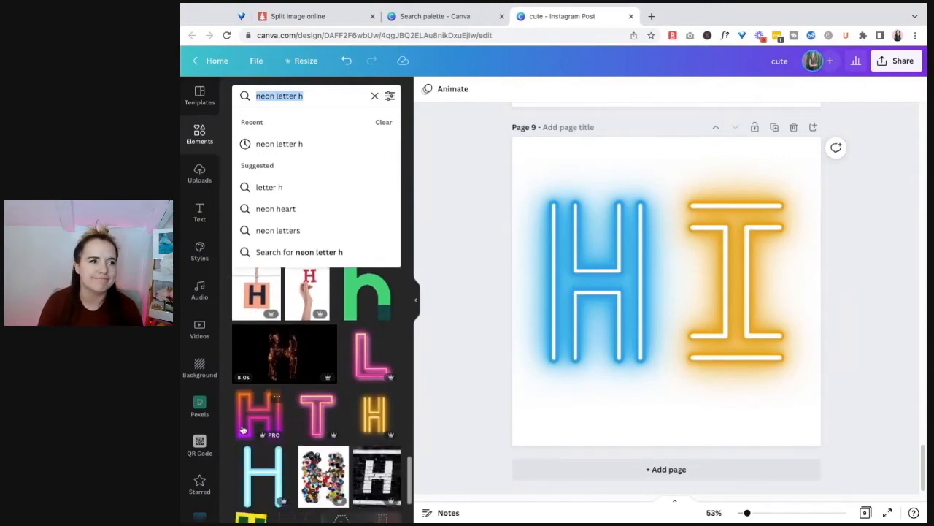
scroll(347, 370, down, 4)
scroll(347, 369, down, 3)
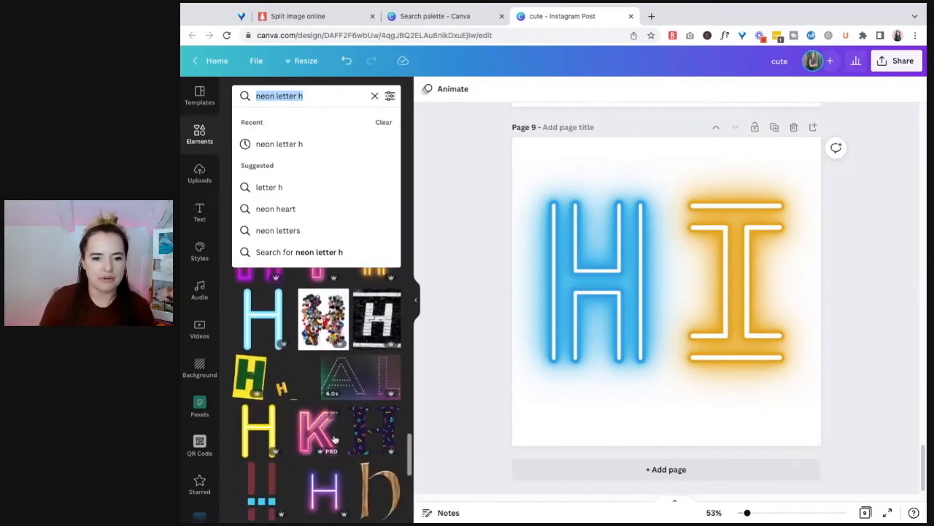
Add page 10 and place the pink neon letter K on it
click(759, 471)
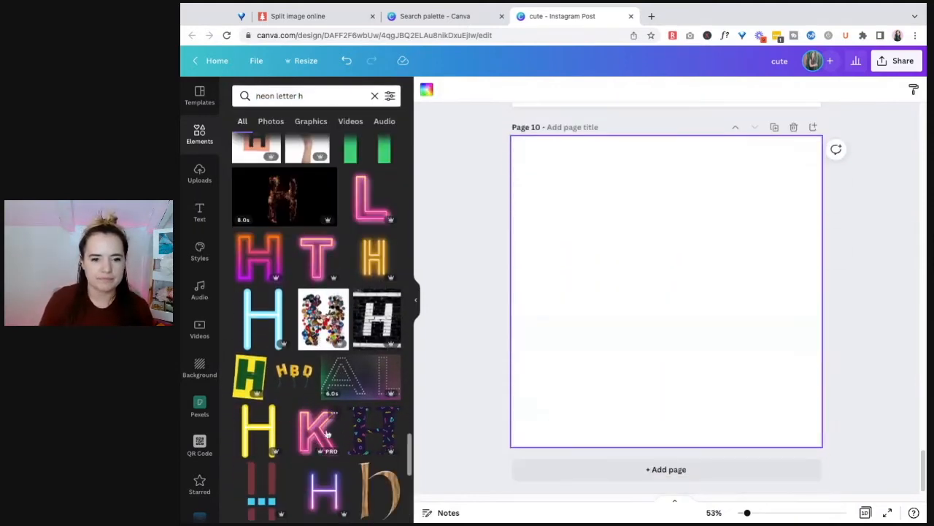
click(325, 432)
scroll(350, 467, down, 2)
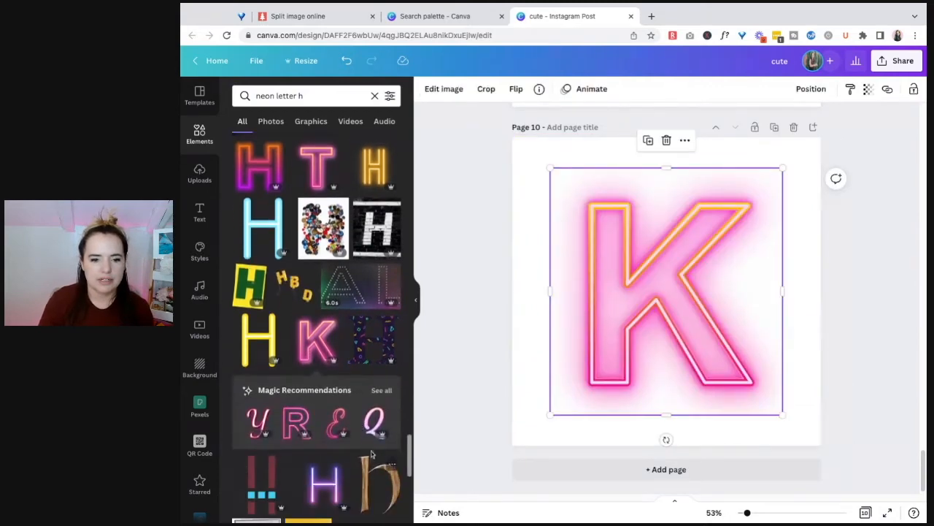
Show all Magic Recommendations for the pink K, open more elements by Graphics_wizard and look through the letter designs
click(378, 390)
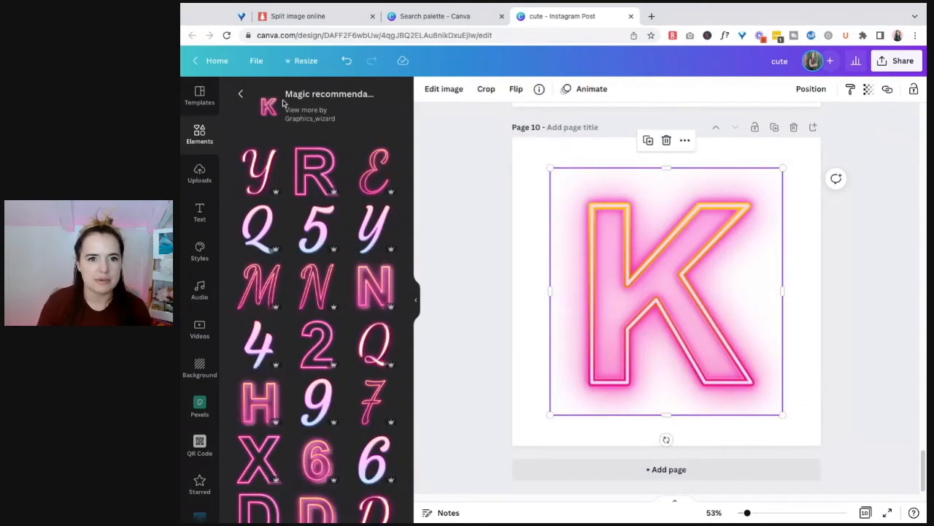
click(296, 122)
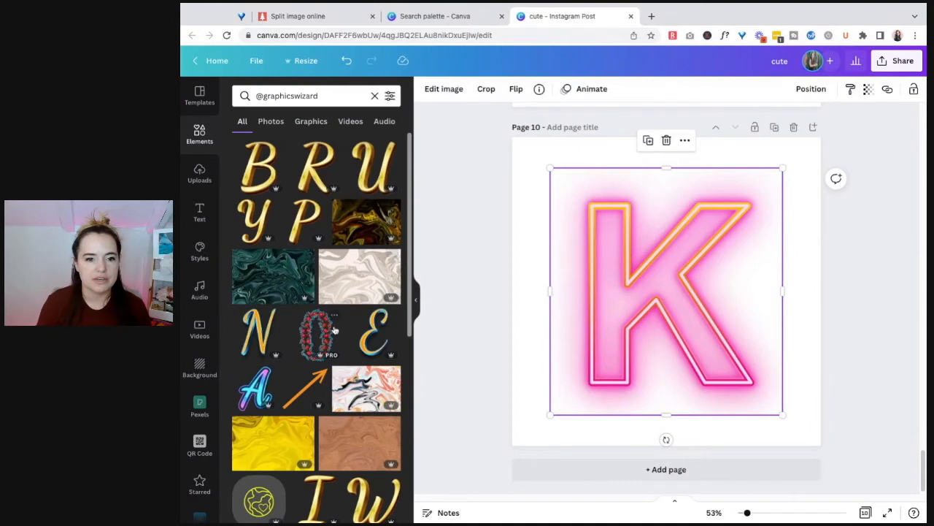
scroll(323, 378, down, 3)
scroll(323, 377, down, 1)
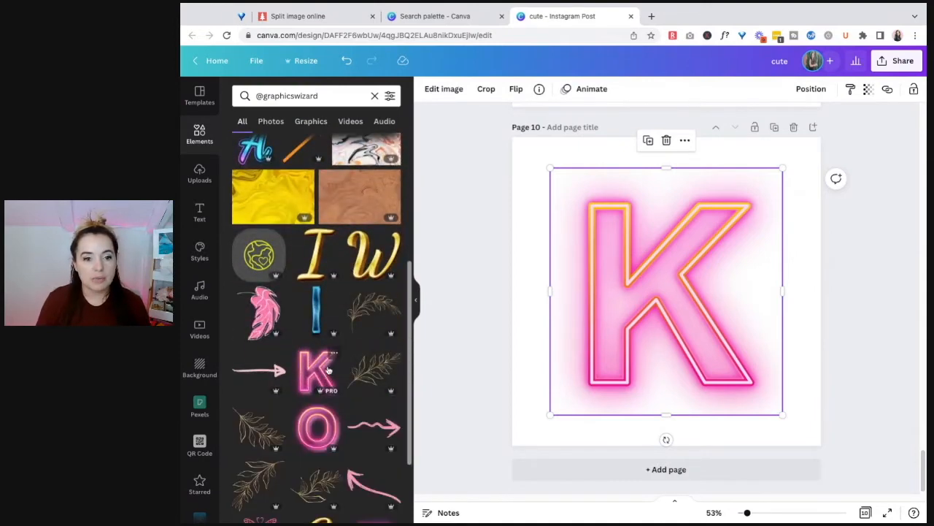
scroll(292, 321, up, 4)
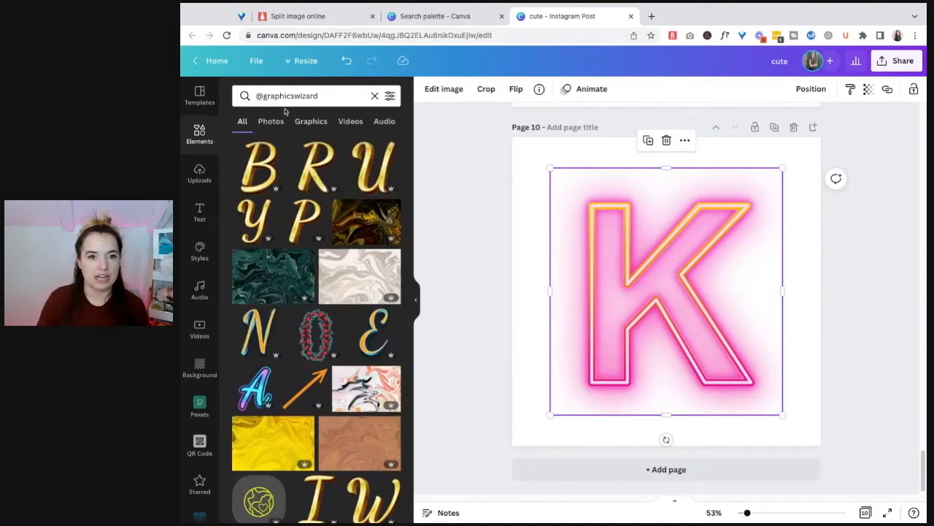
scroll(343, 346, down, 2)
scroll(343, 343, down, 4)
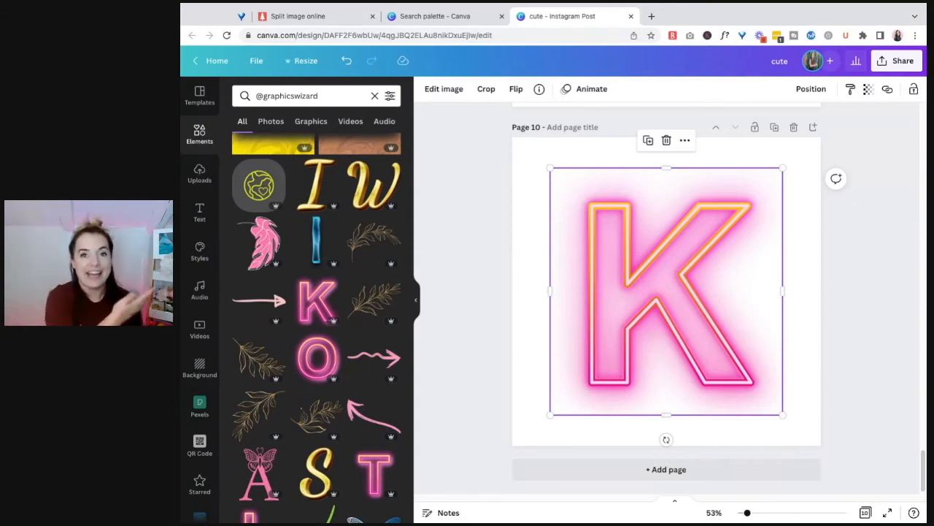
scroll(330, 346, down, 1)
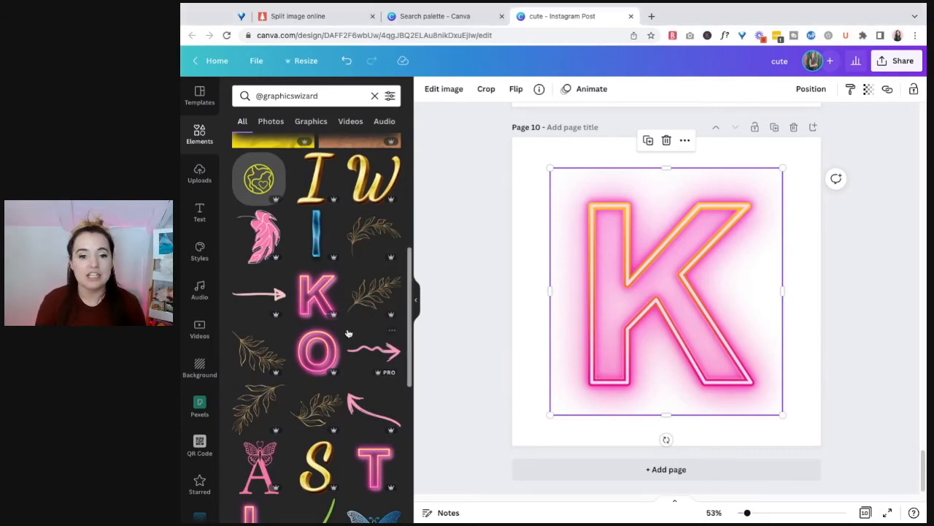
scroll(340, 334, down, 5)
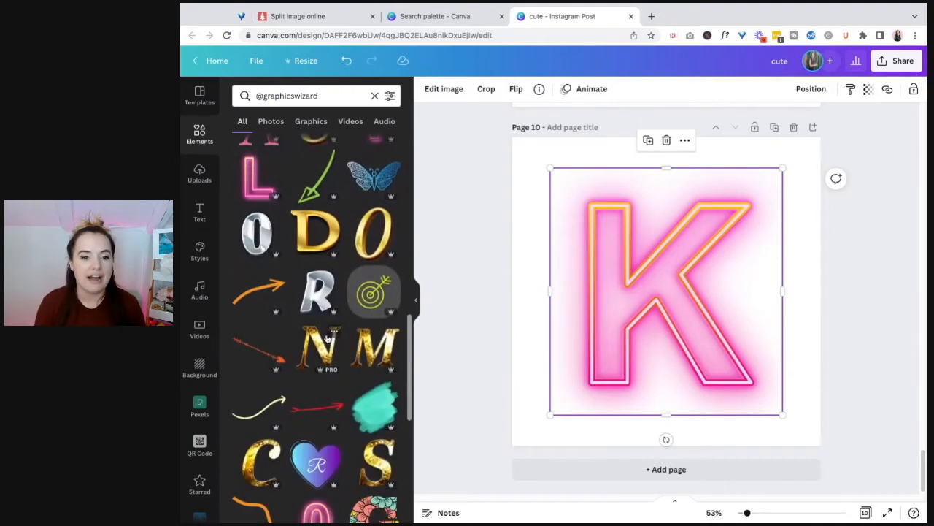
scroll(329, 334, down, 3)
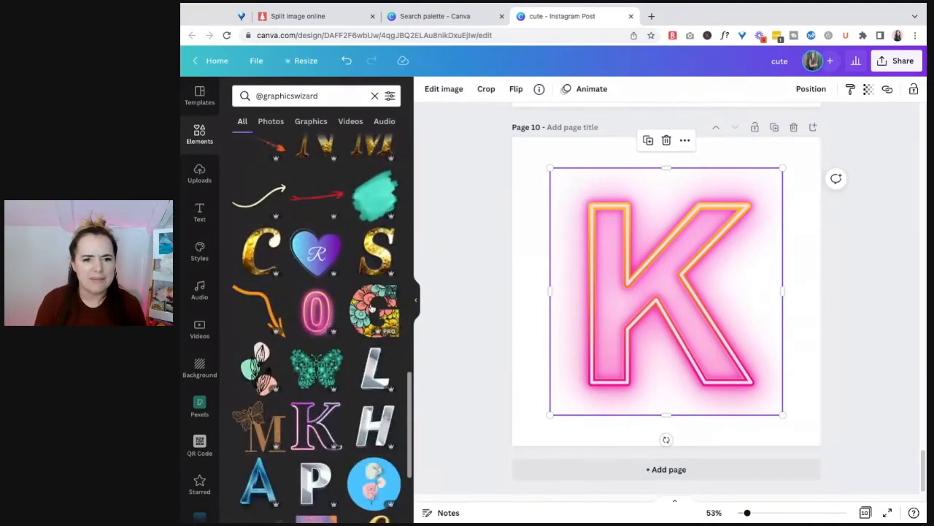
Add page 11 with the floral letter G and look through all its Magic Recommendations
click(760, 474)
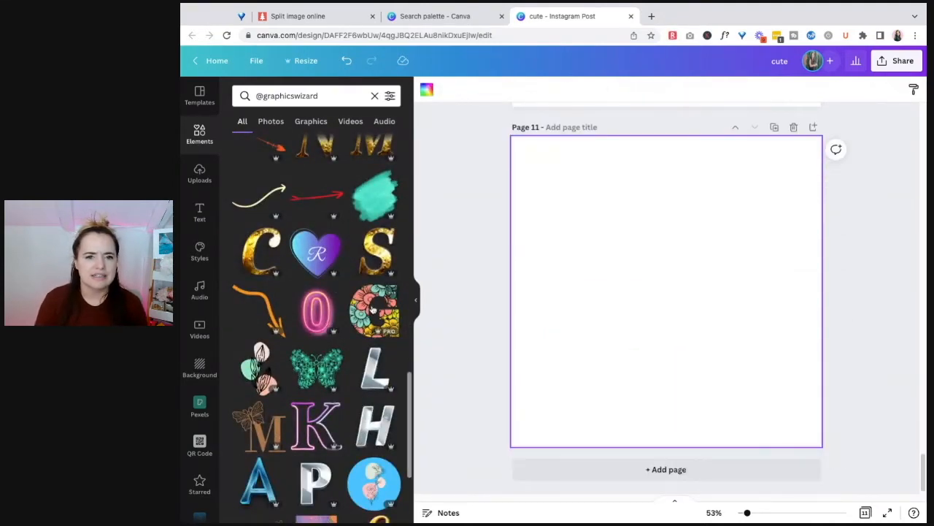
click(373, 310)
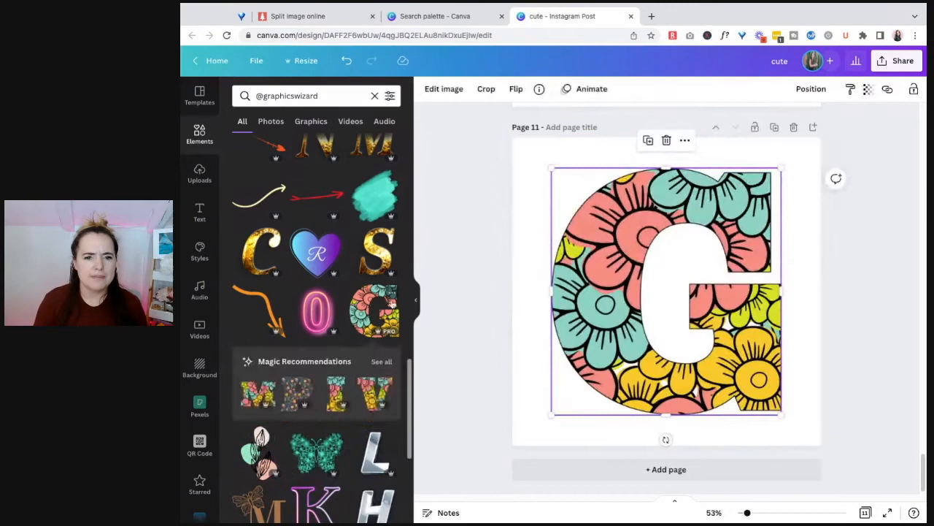
click(382, 362)
scroll(353, 336, down, 5)
scroll(353, 341, down, 3)
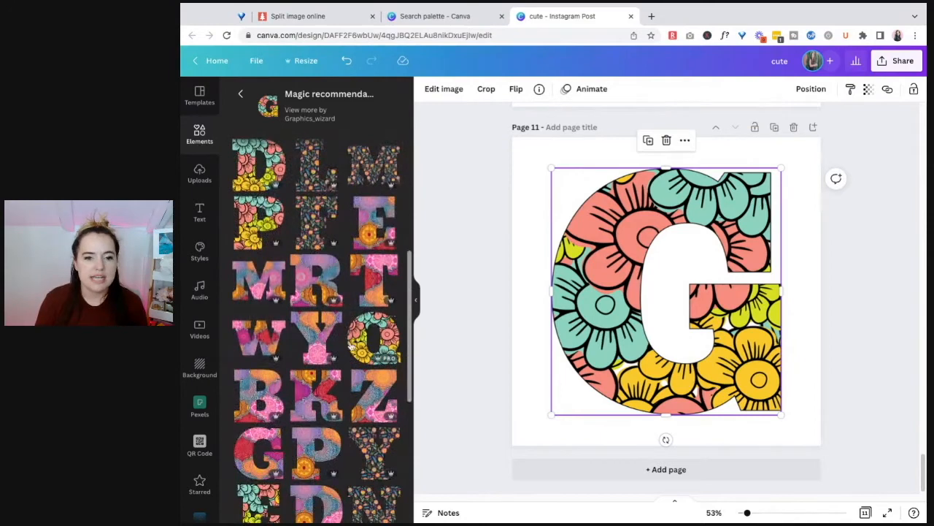
scroll(337, 292, up, 9)
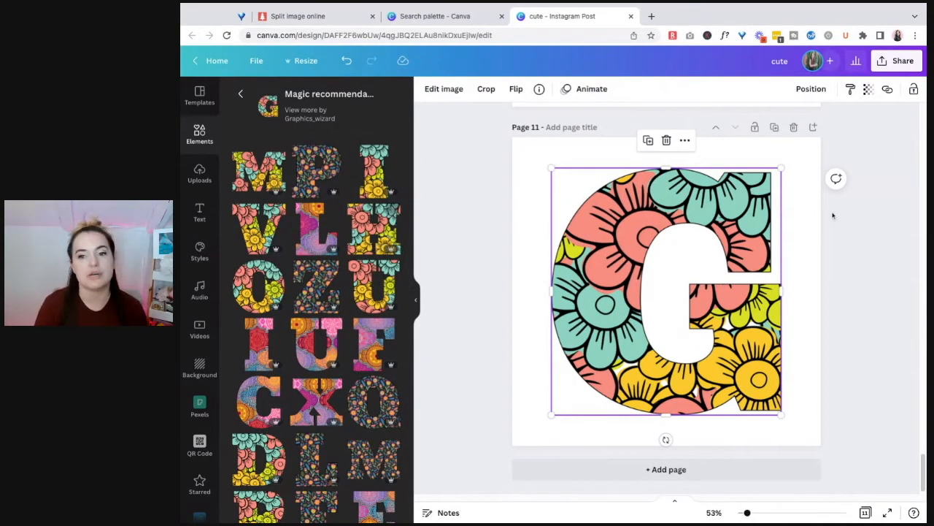
Replace the floral G on page 11 with the matching floral H and I, scaled down and placed side by side
key(Delete)
click(392, 212)
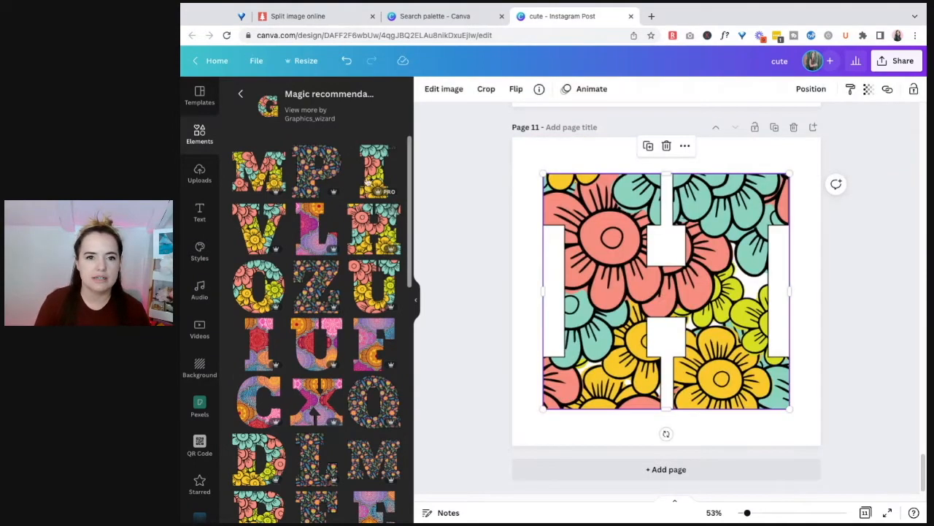
shift+click(788, 194)
drag(791, 168, 710, 249)
click(819, 312)
drag(646, 308, 642, 312)
drag(669, 421, 667, 419)
click(709, 422)
drag(607, 352, 760, 358)
click(862, 352)
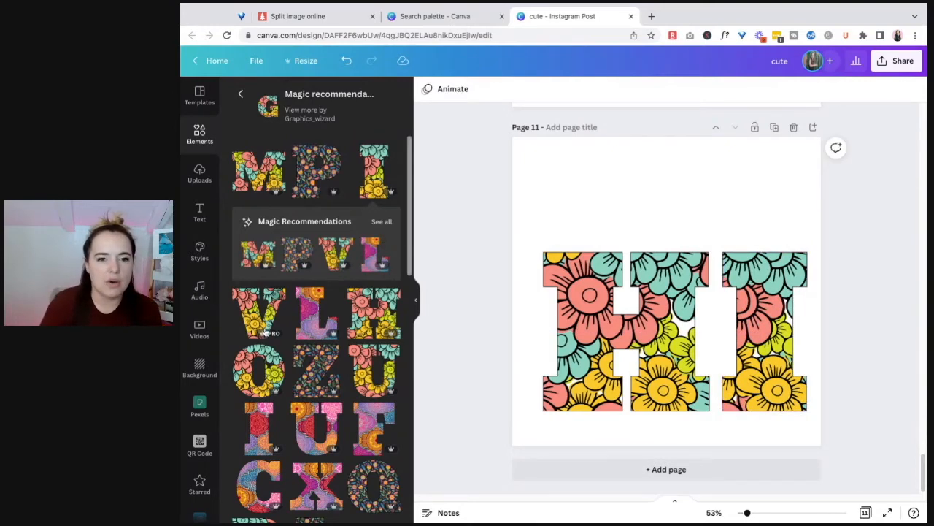
Star the floral letter I and look through the starred elements
click(391, 157)
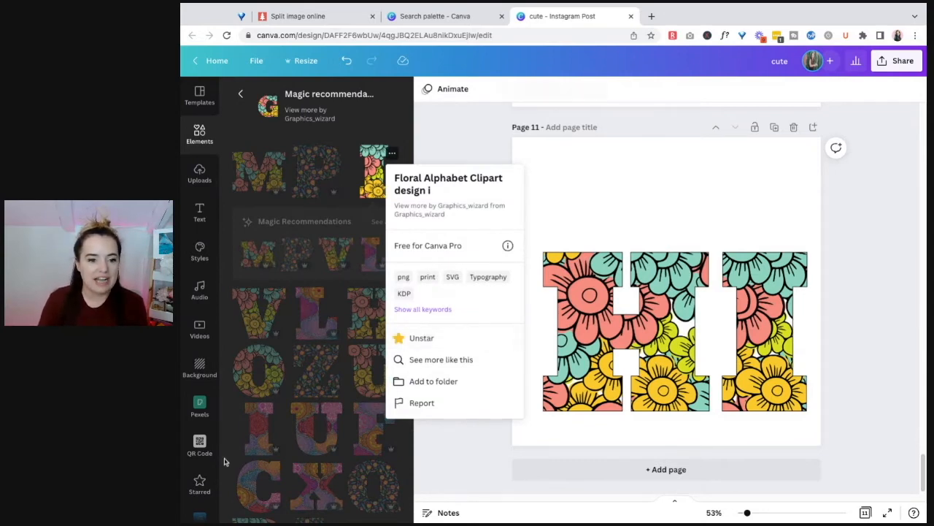
click(199, 490)
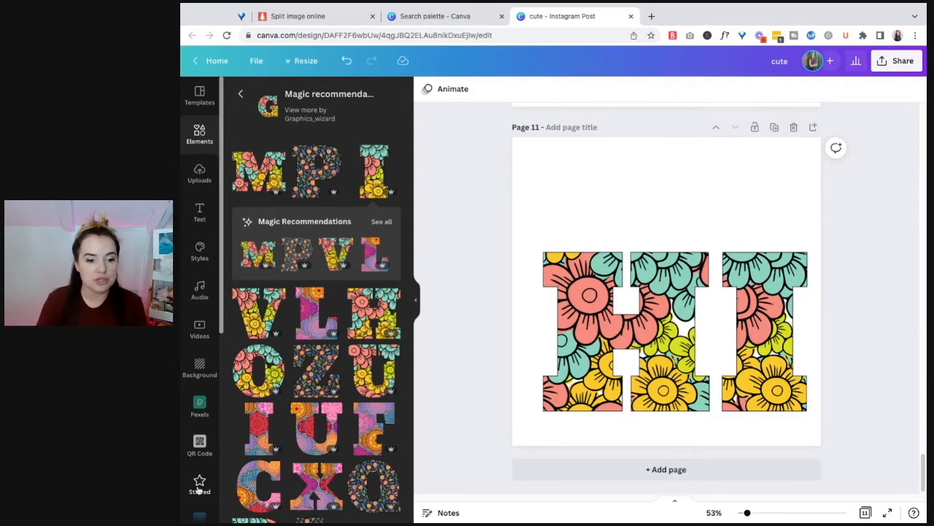
click(200, 485)
scroll(352, 435, down, 5)
scroll(352, 435, up, 5)
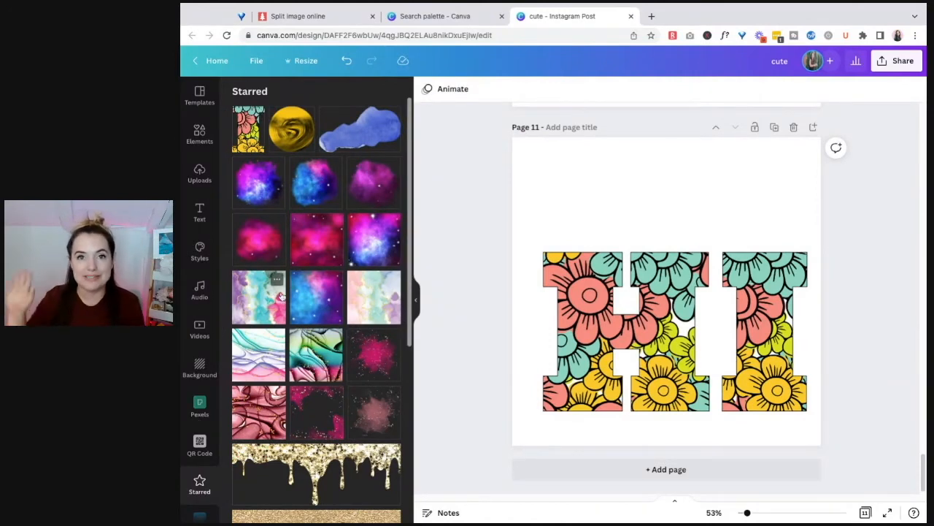
Return to the Magic Recommendations and unstar the floral letter I
click(199, 134)
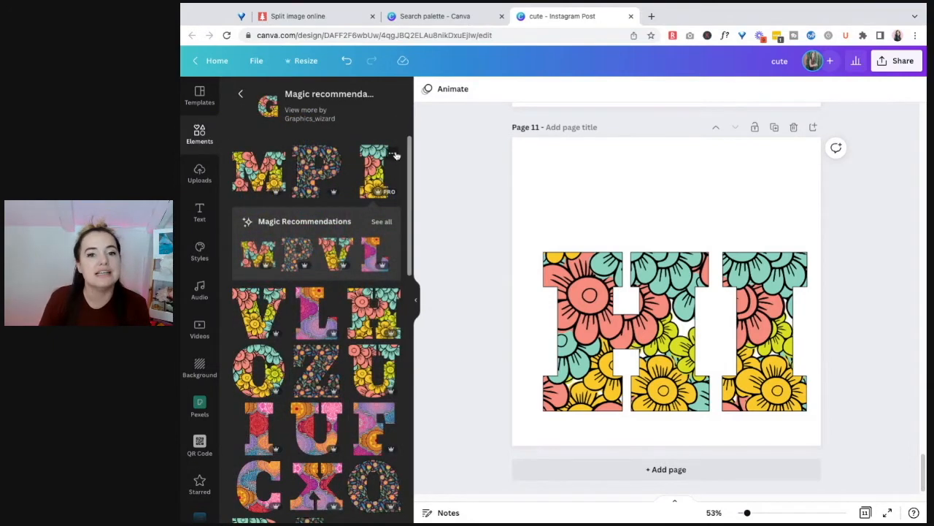
click(393, 155)
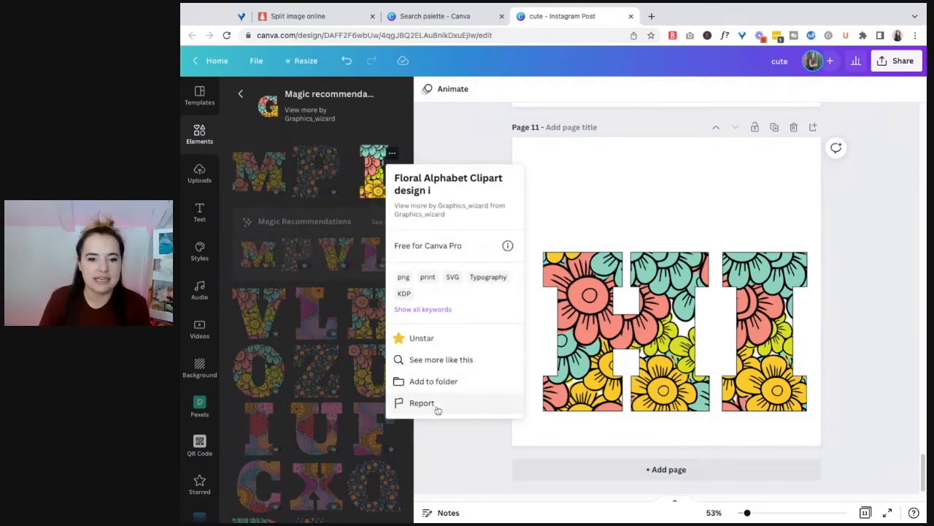
click(398, 338)
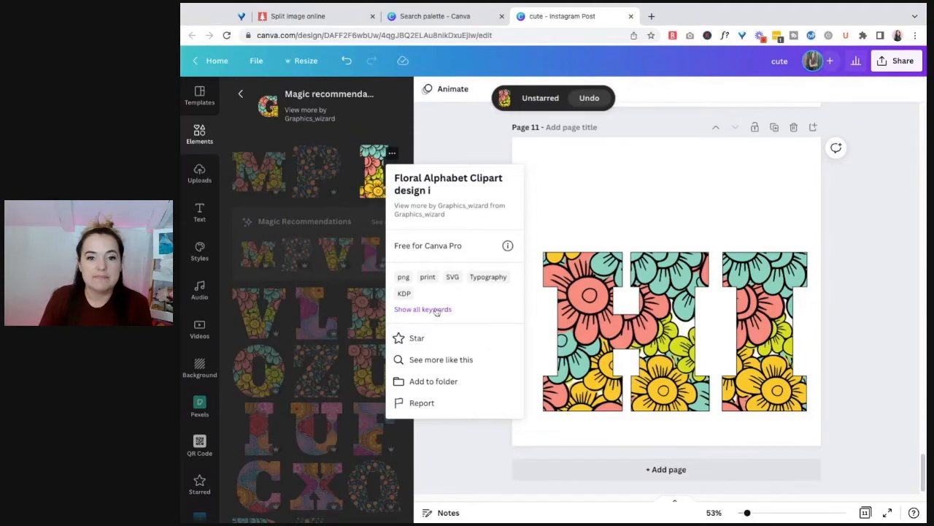
Show all keywords of the floral letter I and read through them
click(437, 309)
scroll(422, 395, down, 1)
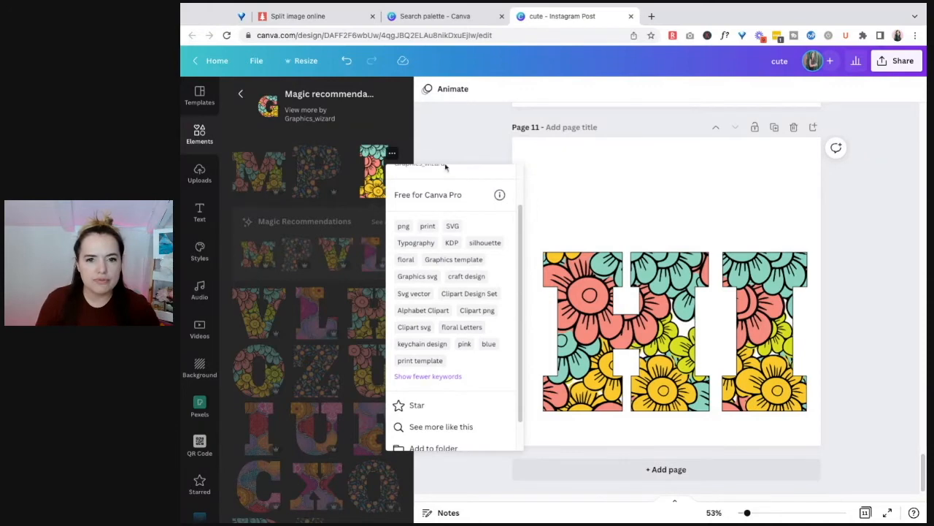
click(460, 119)
Leave the letter's details and search the elements for "floral letters"
click(196, 127)
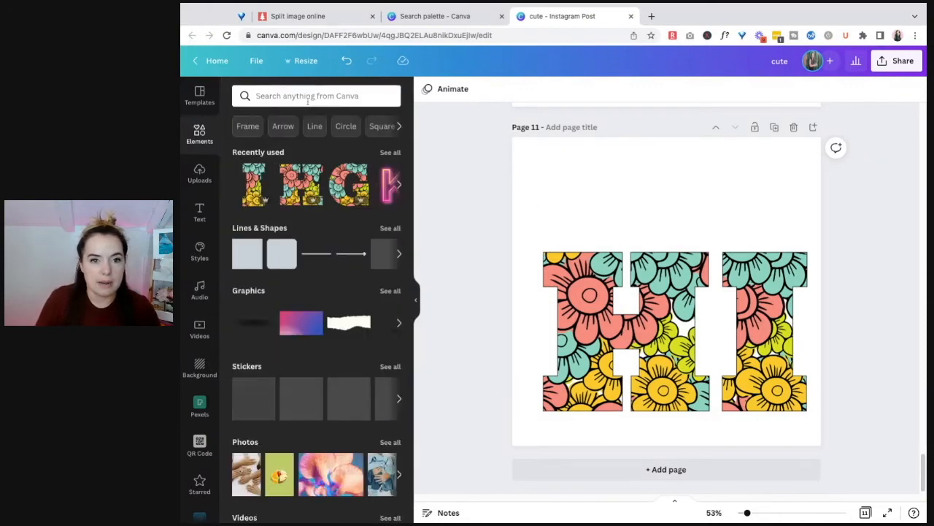
click(309, 95)
text(floral letters)
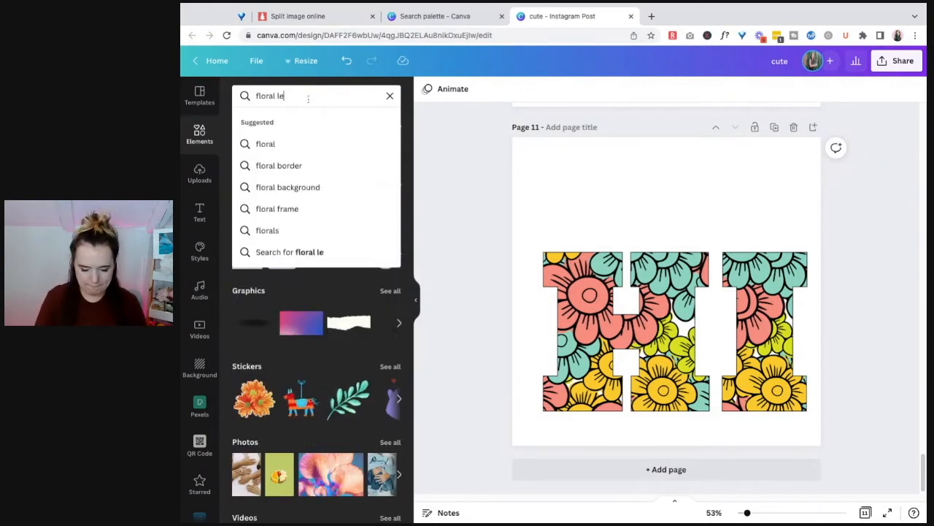
key(Return)
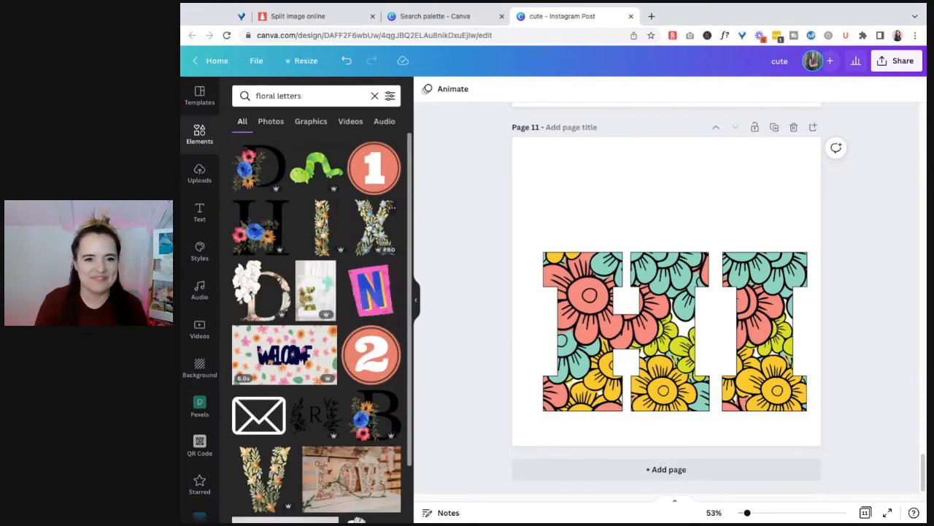
Add page 12, place the K made of green leaves and orange flowers on it, and scale the letter down
click(759, 469)
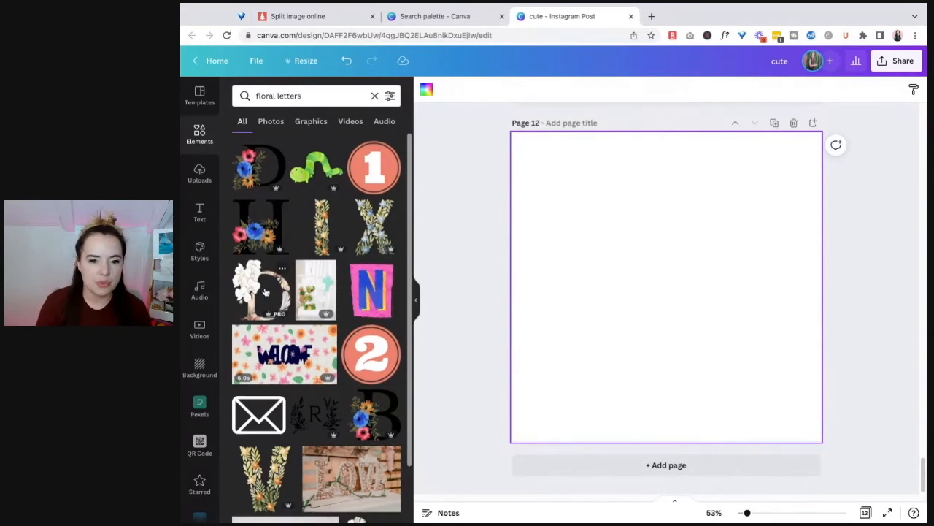
scroll(267, 253, down, 2)
scroll(307, 329, down, 5)
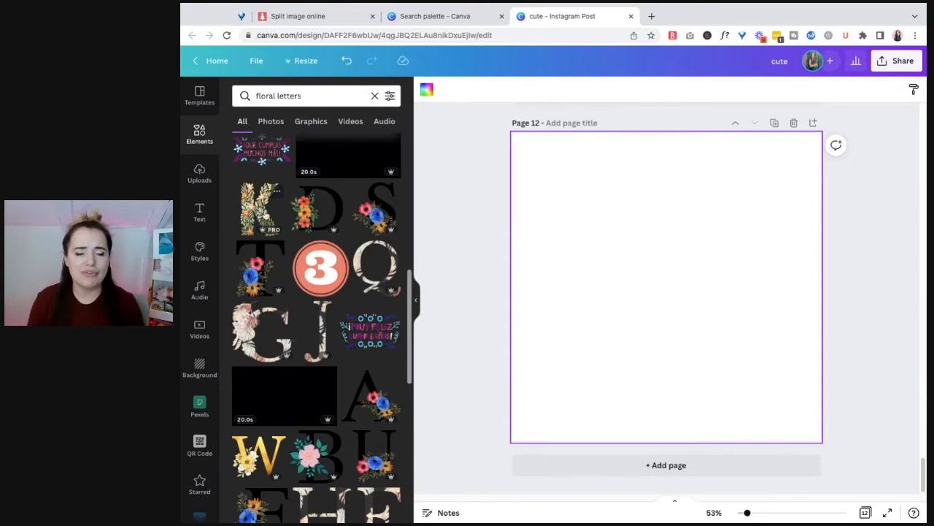
click(264, 215)
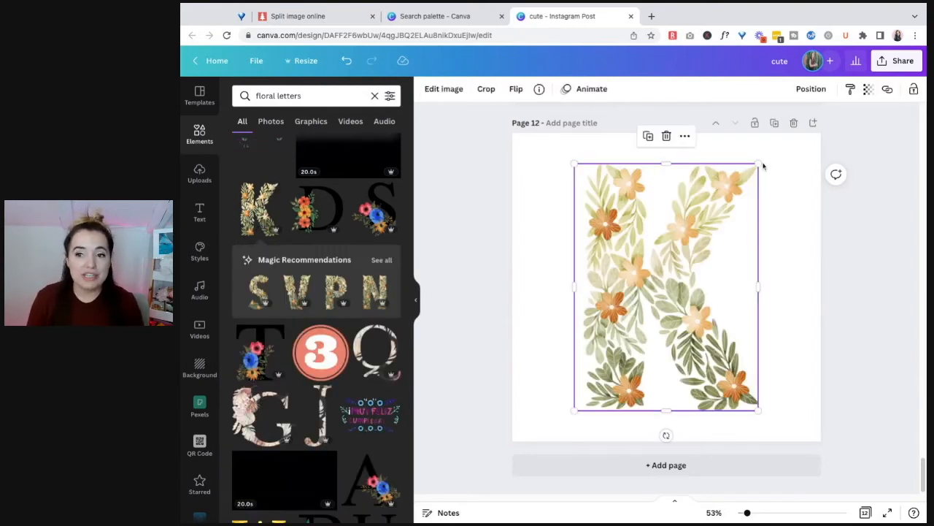
drag(761, 164, 718, 218)
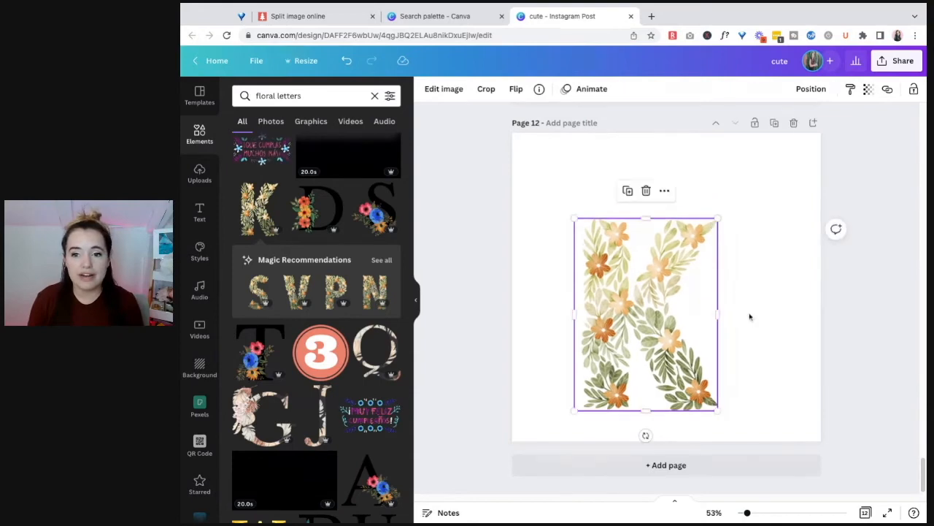
Narrow the element search to floral letters "k"
click(317, 101)
text("k")
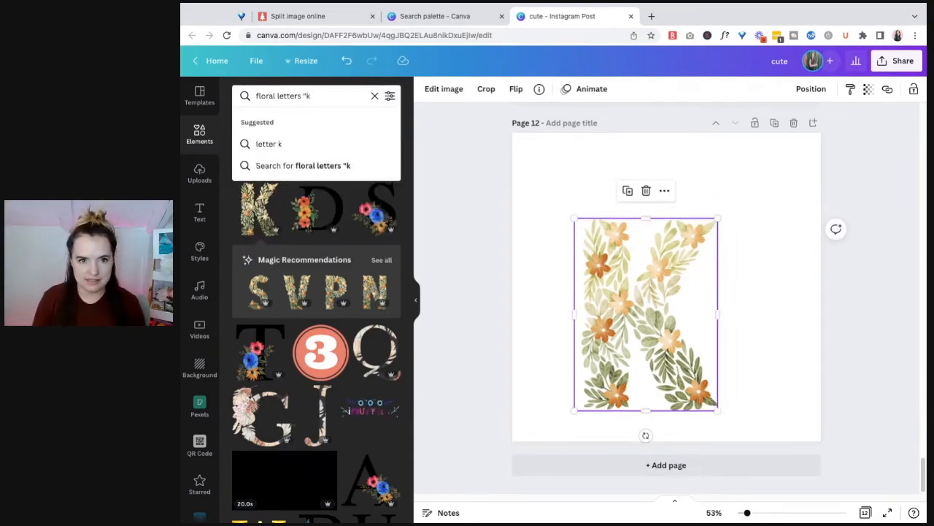
key(Return)
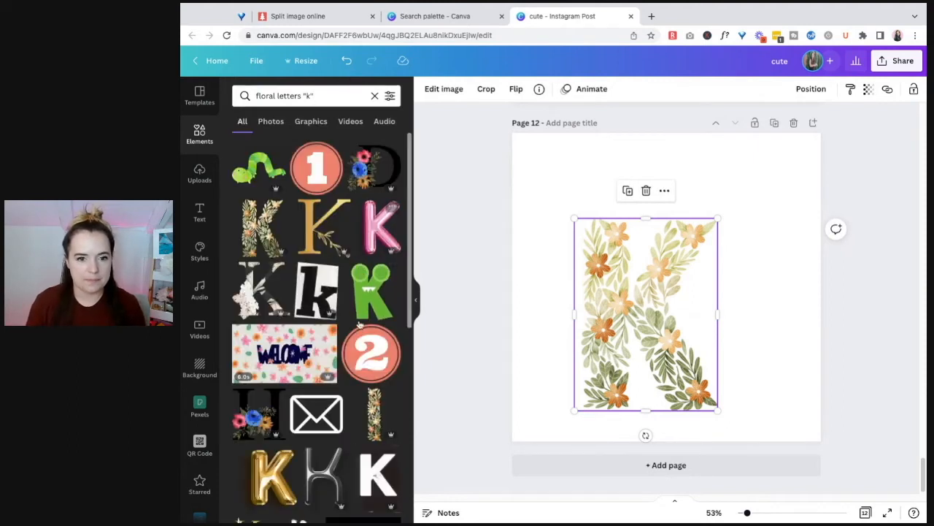
Look through the floral letters "k" results for K designs in different decorative styles
scroll(359, 324, down, 2)
click(324, 95)
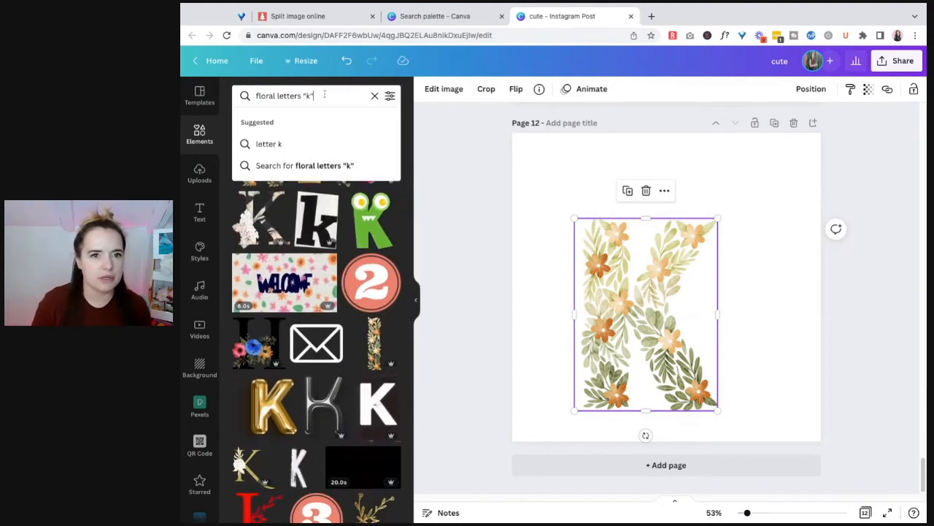
click(346, 111)
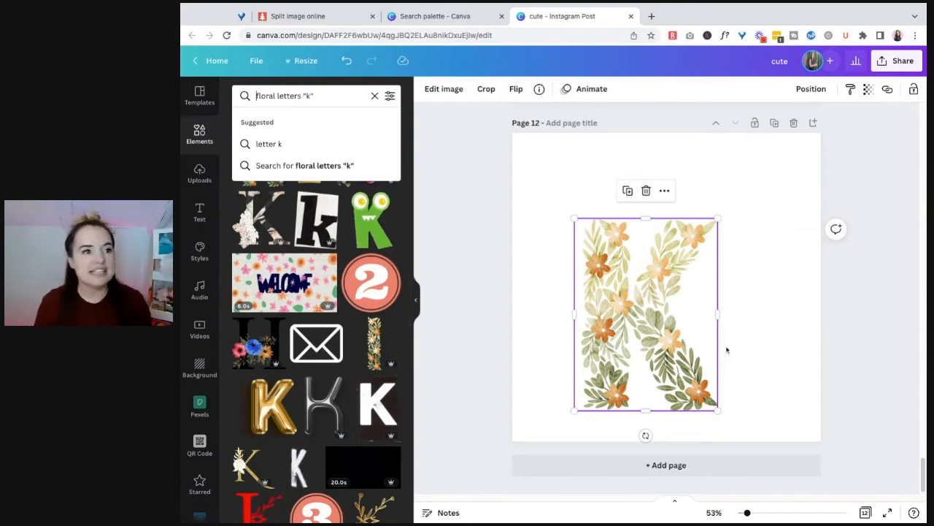
click(788, 307)
click(671, 337)
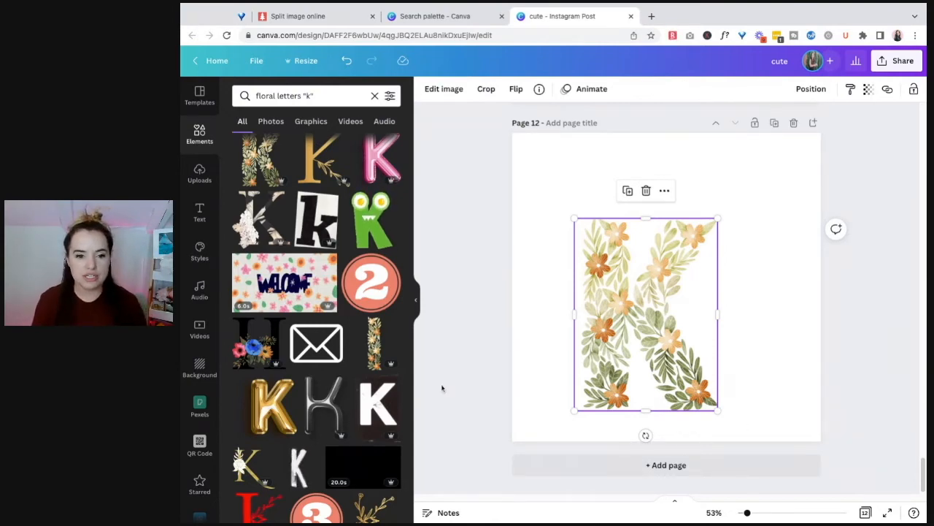
scroll(377, 417, down, 5)
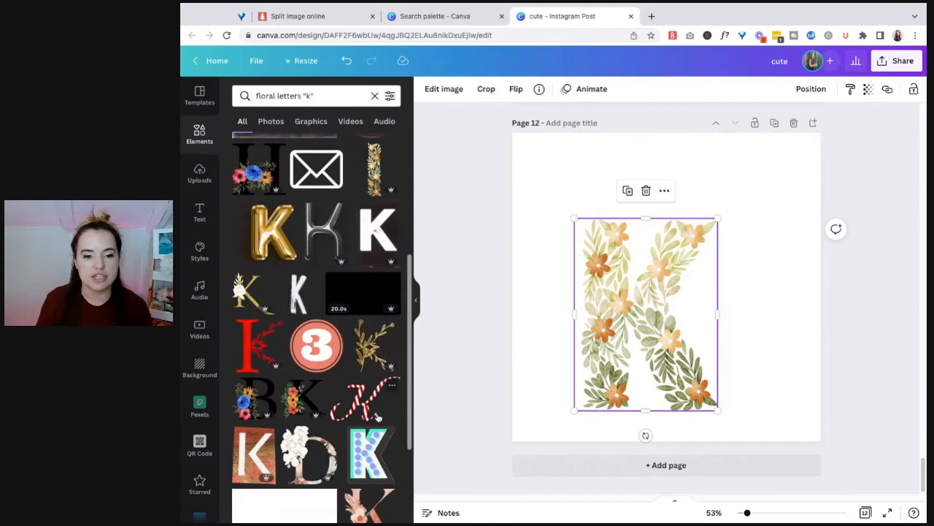
scroll(378, 417, down, 1)
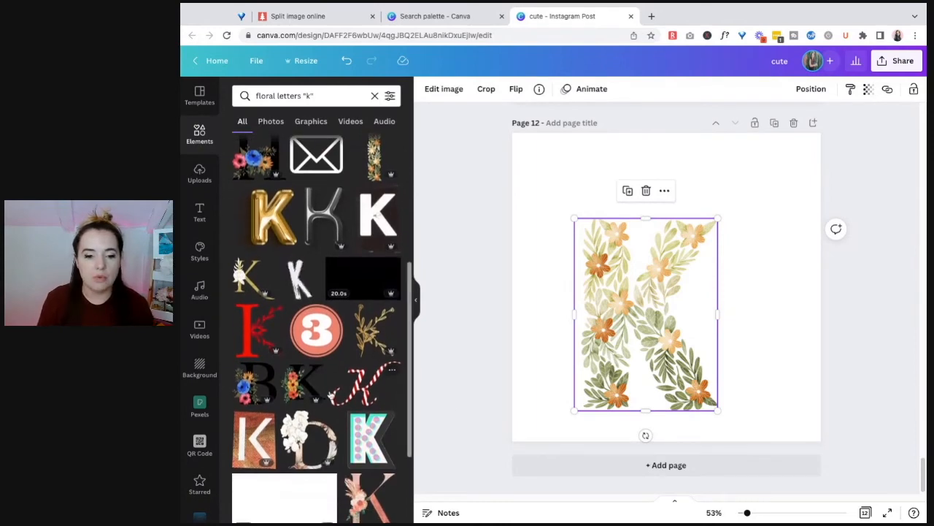
scroll(331, 394, down, 6)
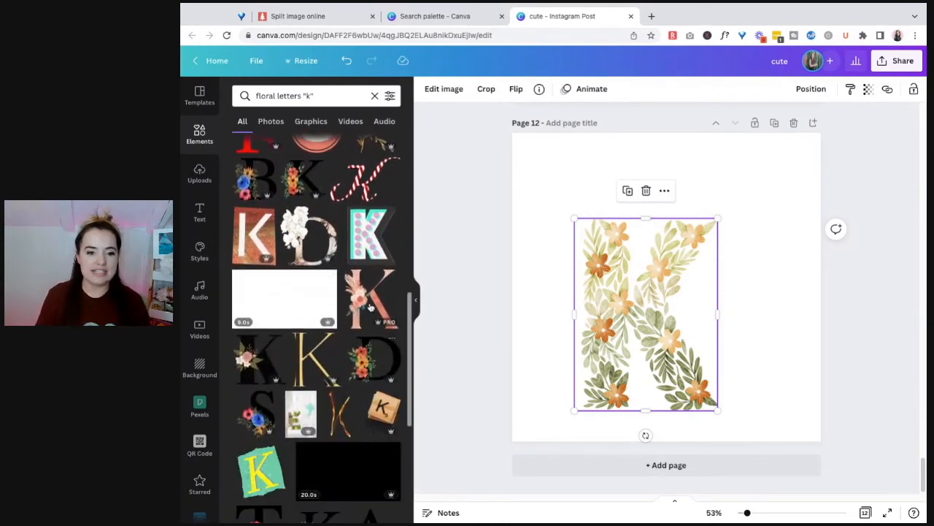
scroll(339, 400, down, 6)
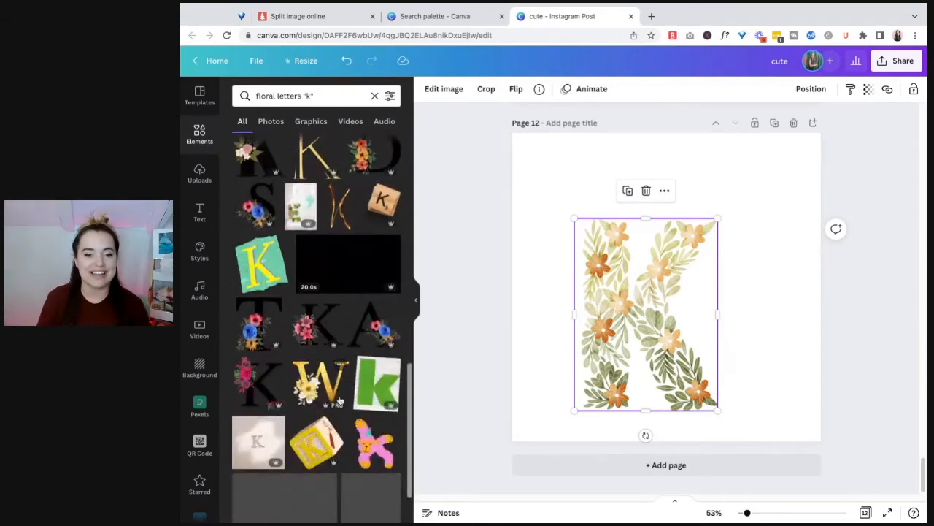
scroll(380, 367, down, 8)
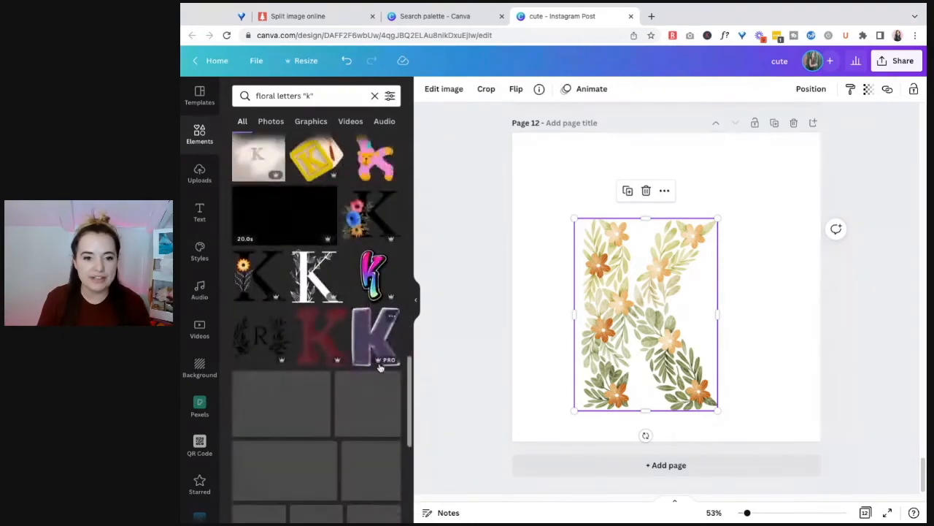
scroll(380, 367, up, 8)
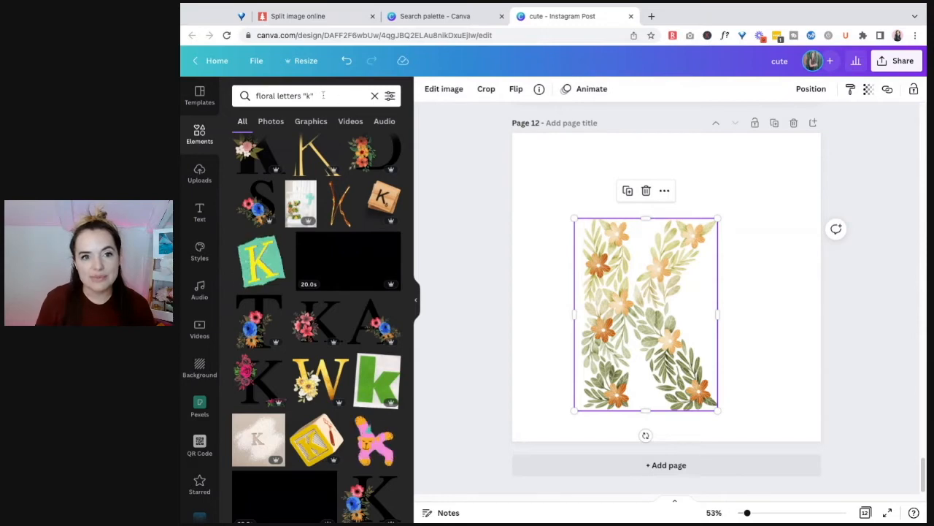
scroll(337, 282, down, 1)
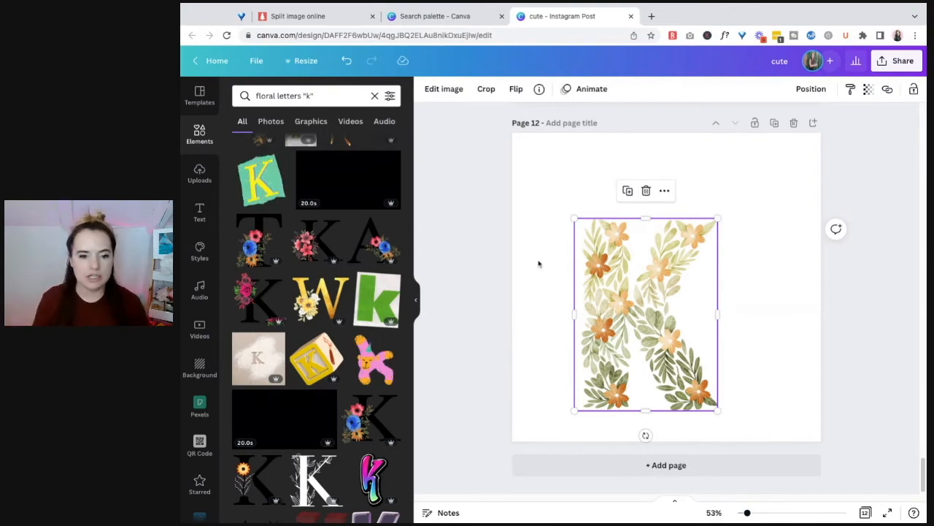
Go to the Canva home page in the palette search tab and open the "gold glitter font" design from the recent designs
click(443, 20)
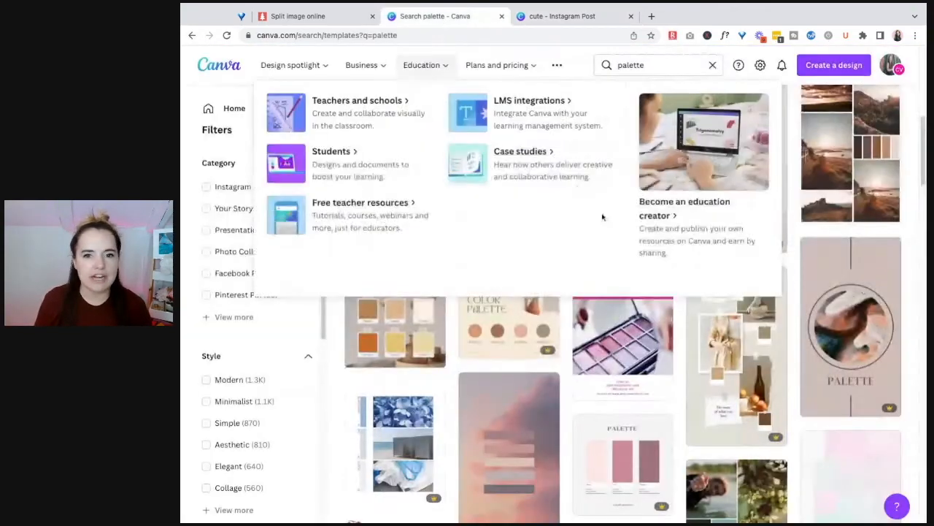
scroll(317, 240, up, 5)
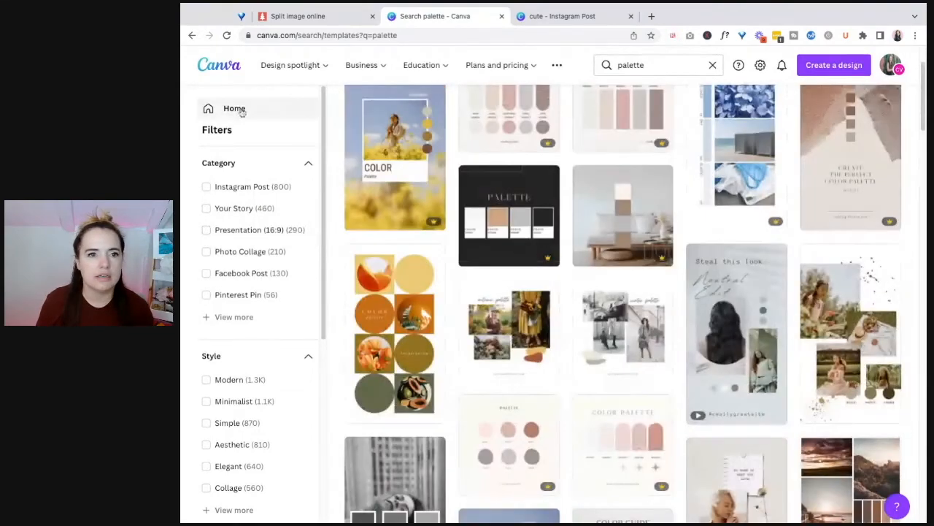
click(241, 110)
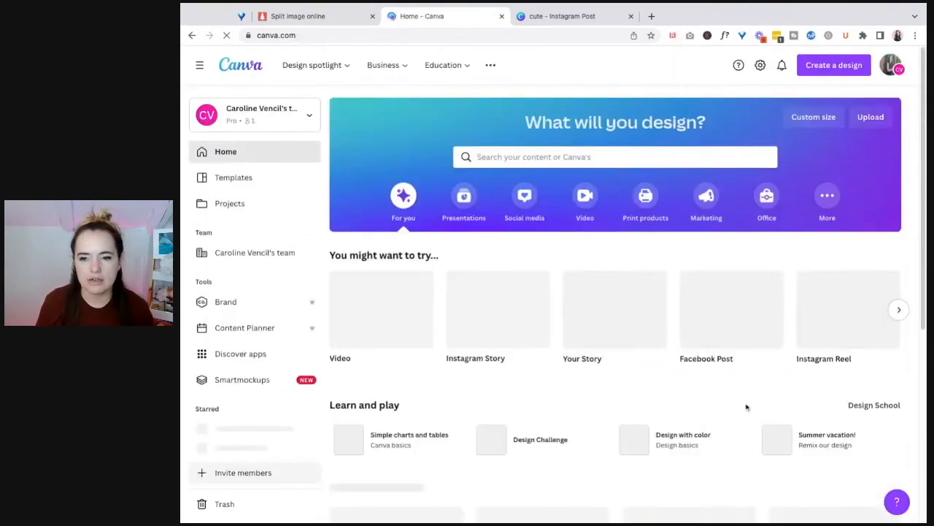
scroll(746, 406, down, 5)
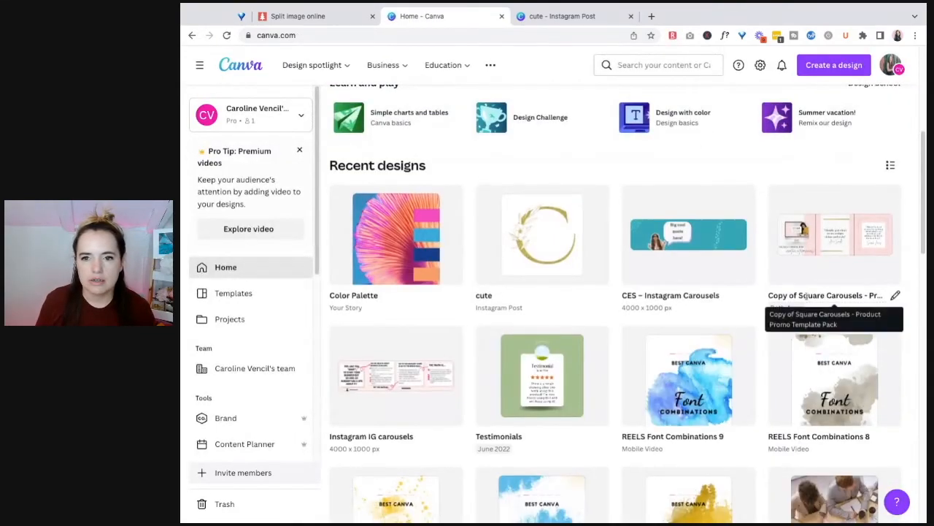
scroll(806, 295, down, 9)
scroll(736, 320, down, 6)
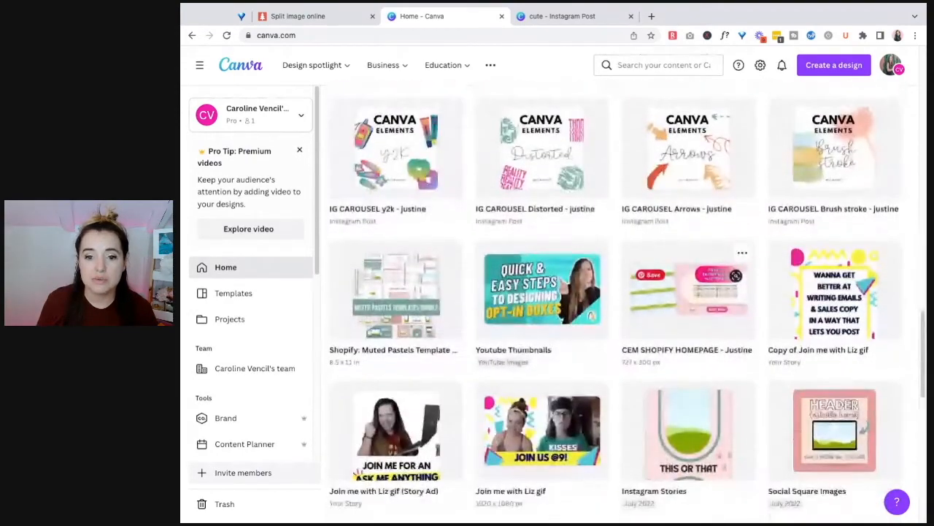
scroll(688, 292, down, 5)
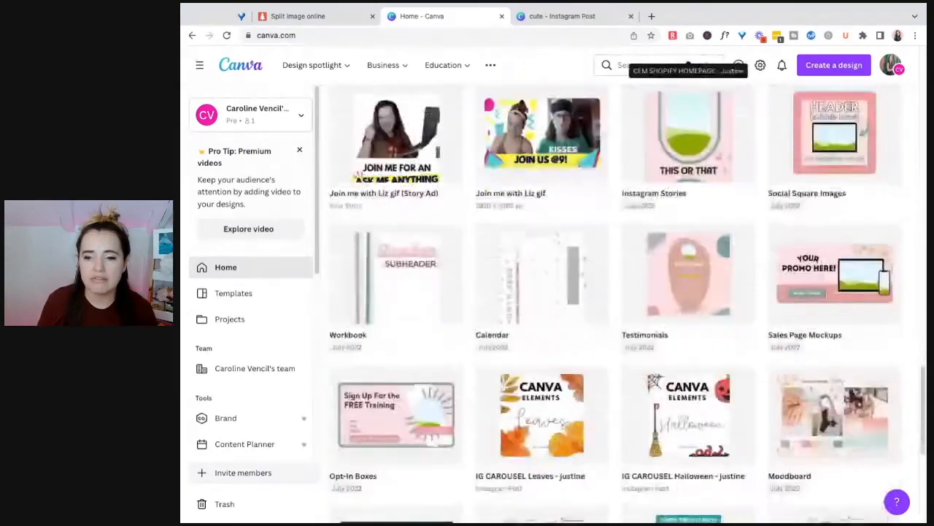
scroll(688, 292, down, 5)
scroll(682, 327, down, 5)
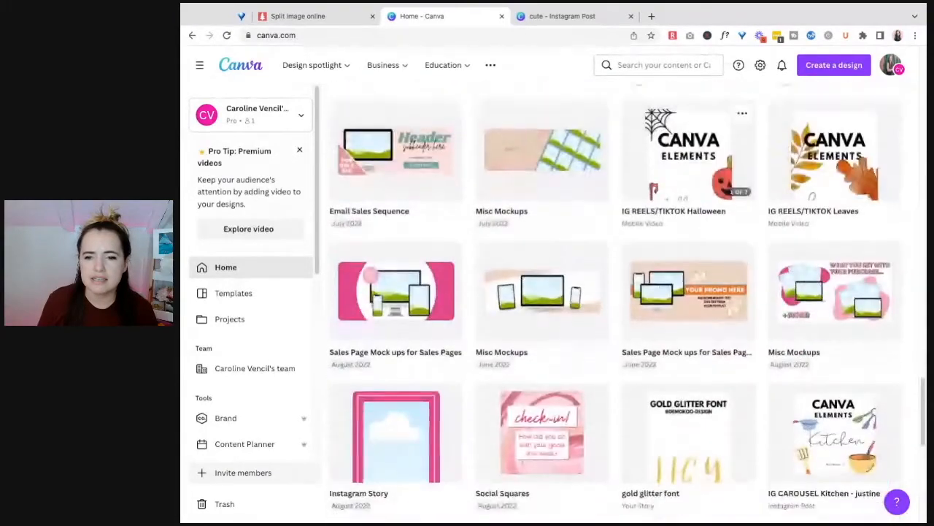
click(682, 328)
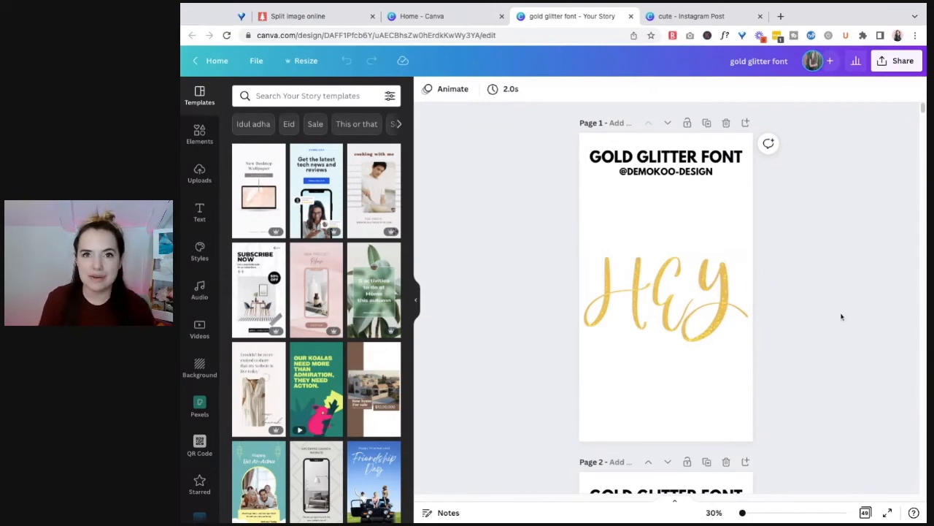
Look through the HEY lettering pages down to the pink and yellow Funky Fonts example on page 21
scroll(839, 313, down, 5)
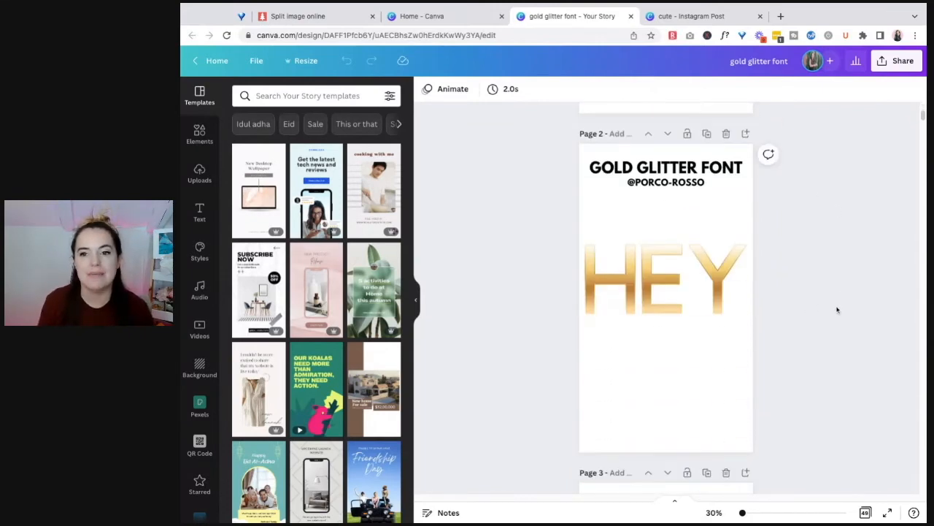
scroll(822, 302, down, 15)
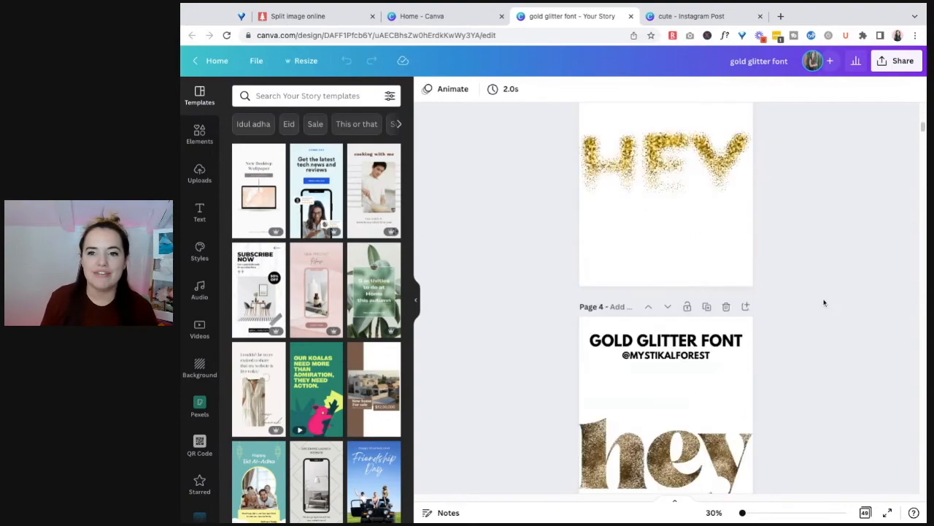
scroll(825, 299, down, 20)
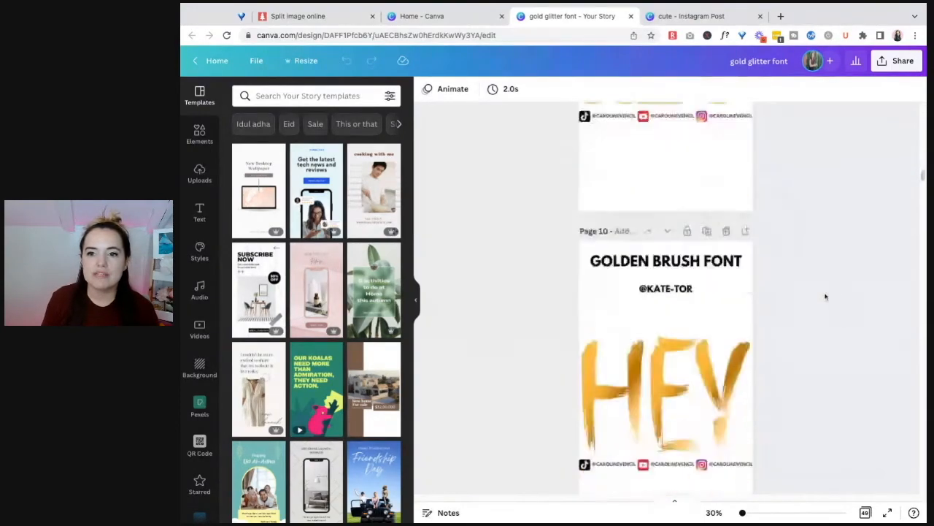
scroll(825, 296, down, 20)
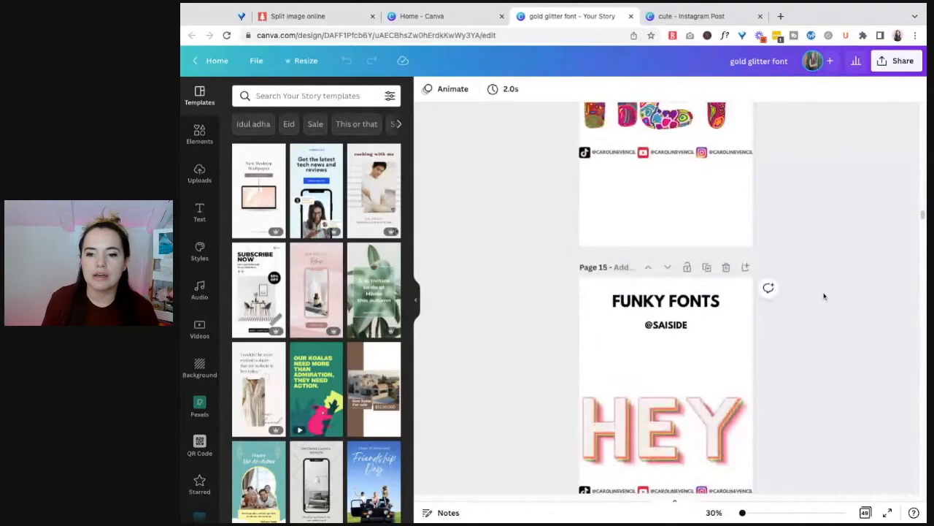
scroll(824, 294, down, 20)
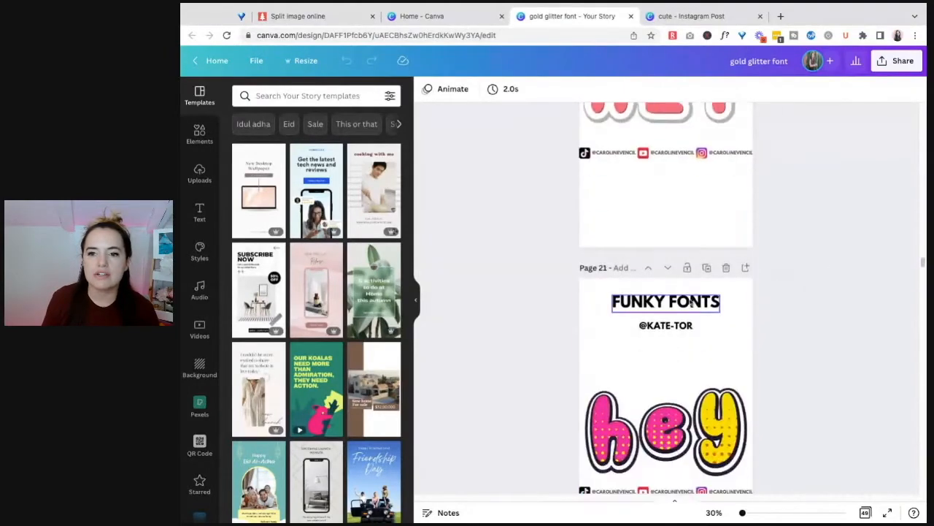
Copy the creator handle from the Funky Fonts page 21 and search the elements for it
click(671, 333)
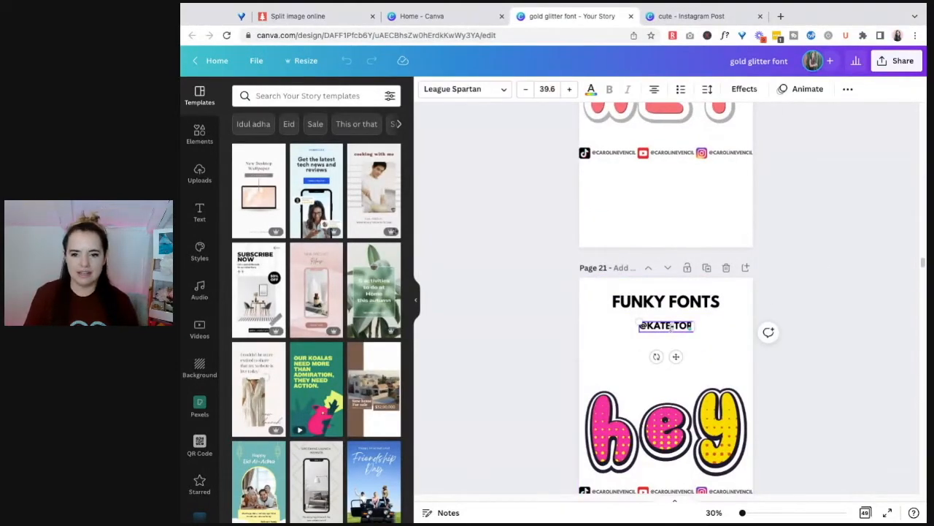
click(641, 326)
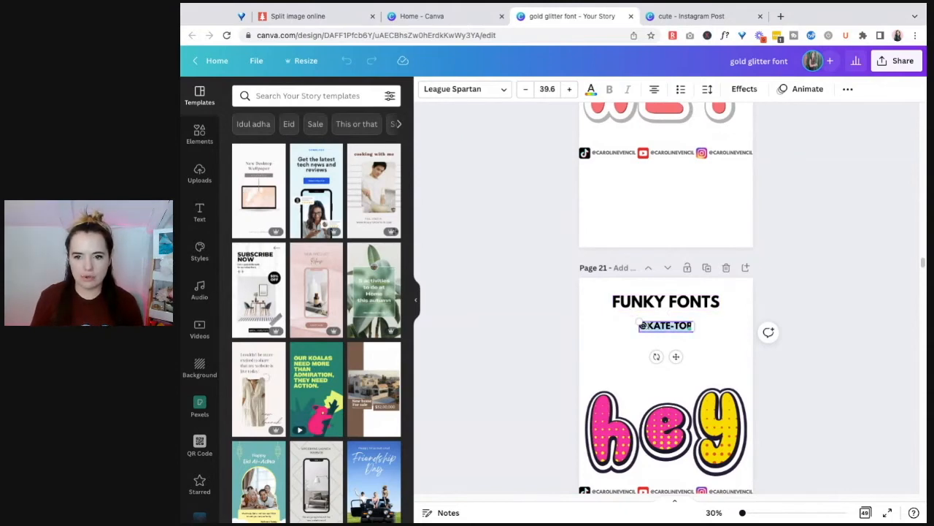
click(199, 133)
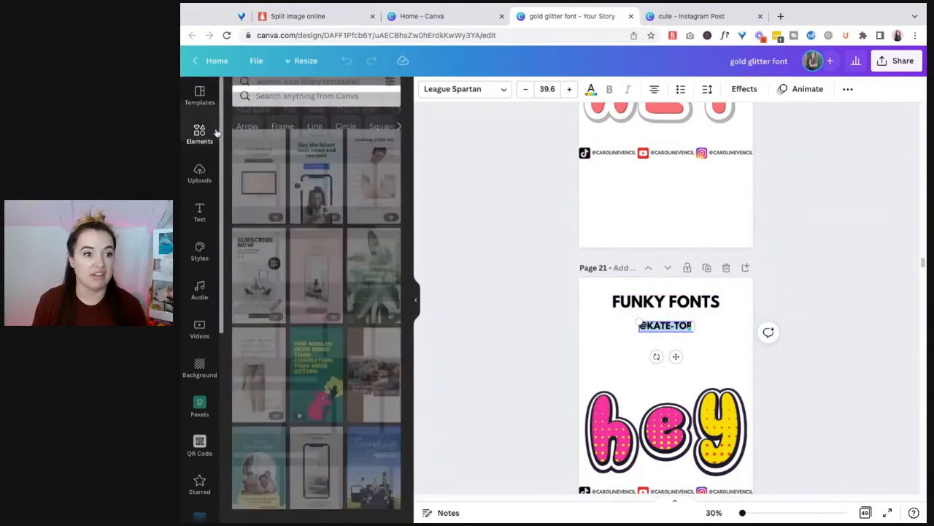
click(314, 96)
text(@kate-tor)
key(Return)
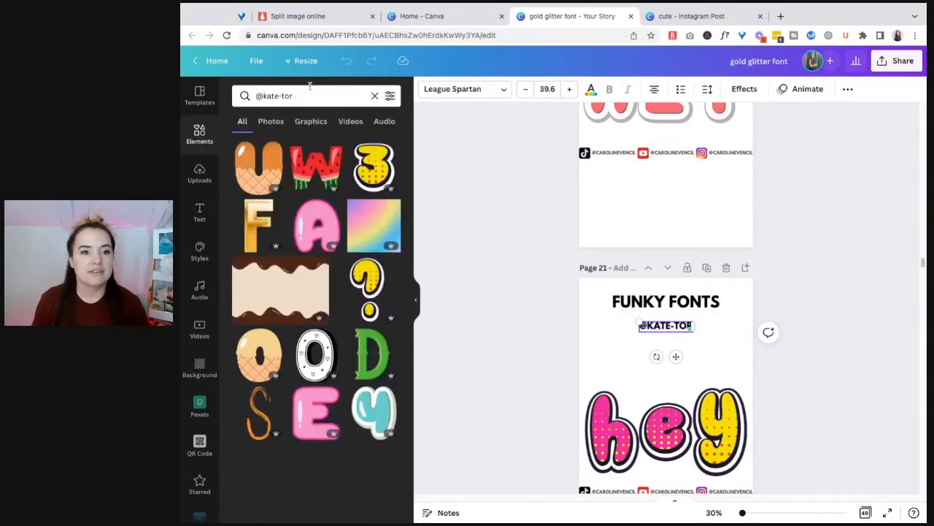
Look through the creator's elements for letter sets in different decorative styles
scroll(369, 310, down, 5)
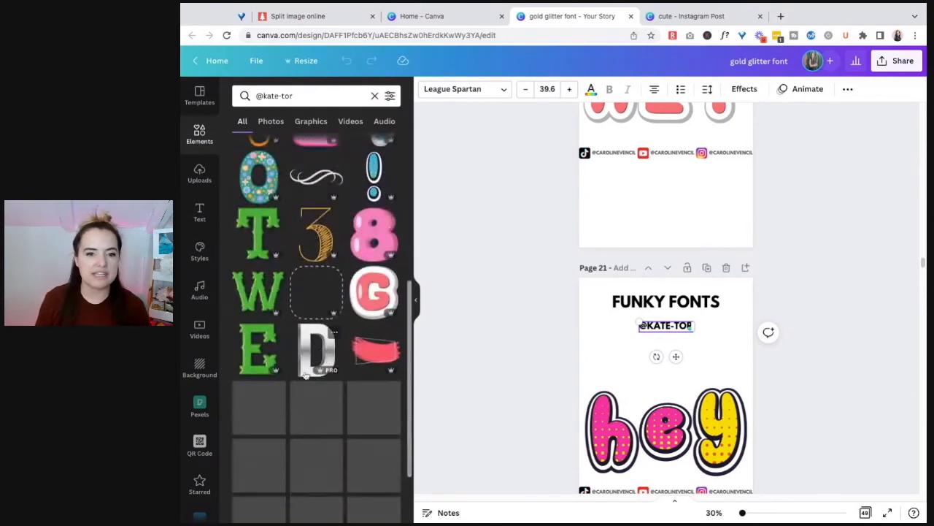
scroll(362, 329, down, 3)
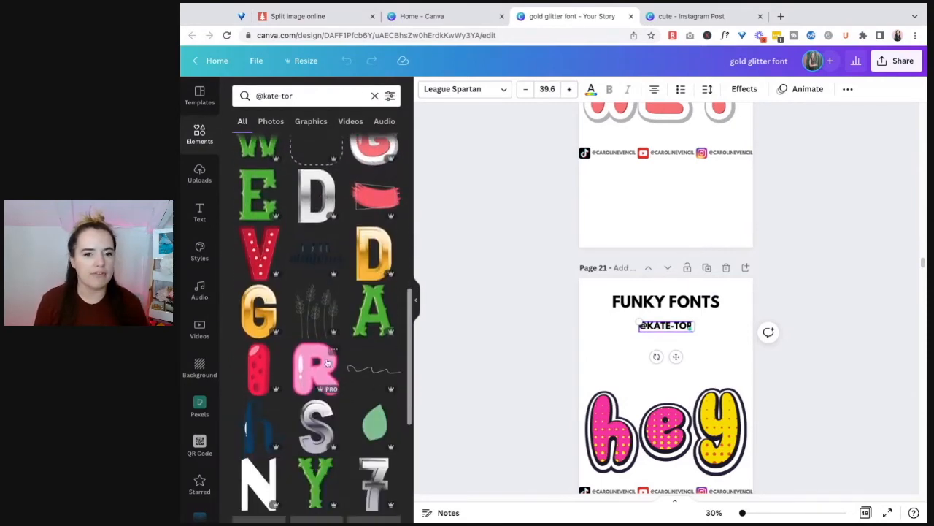
scroll(361, 361, down, 1)
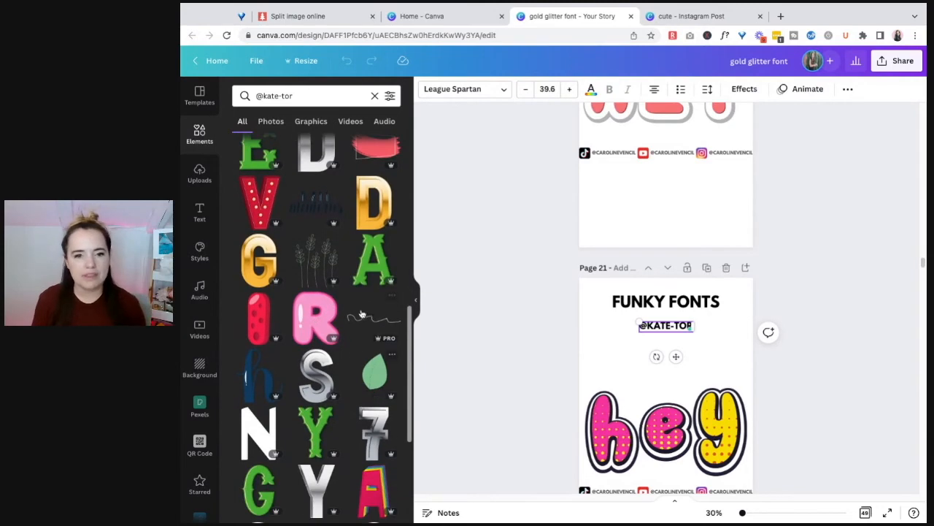
scroll(285, 397, down, 6)
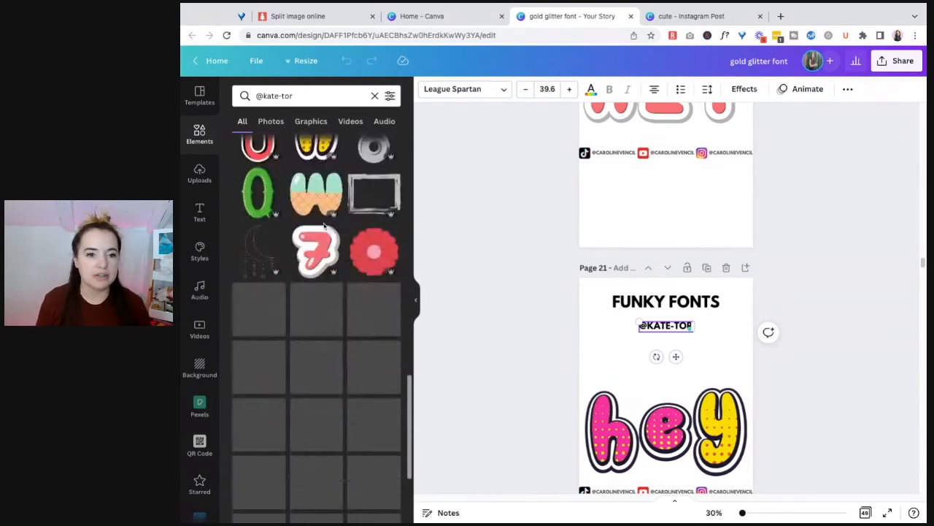
scroll(268, 360, down, 5)
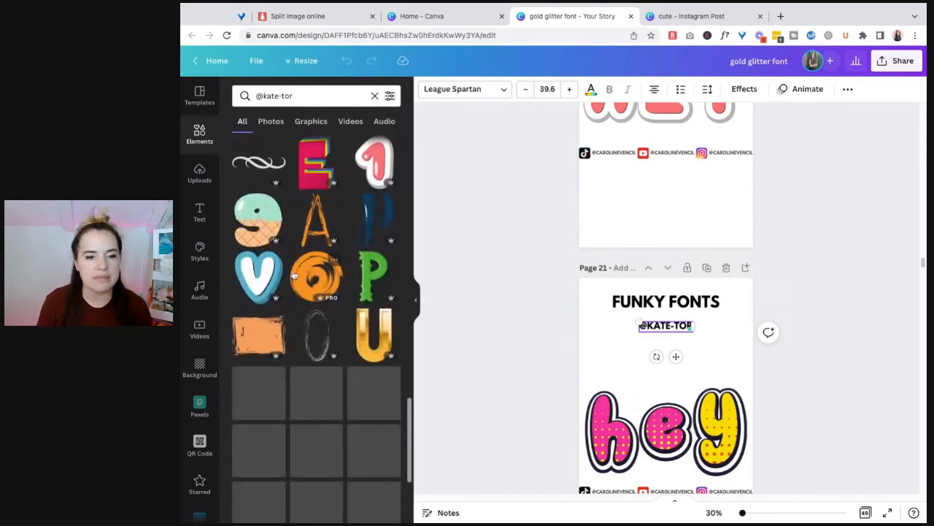
scroll(390, 291, down, 2)
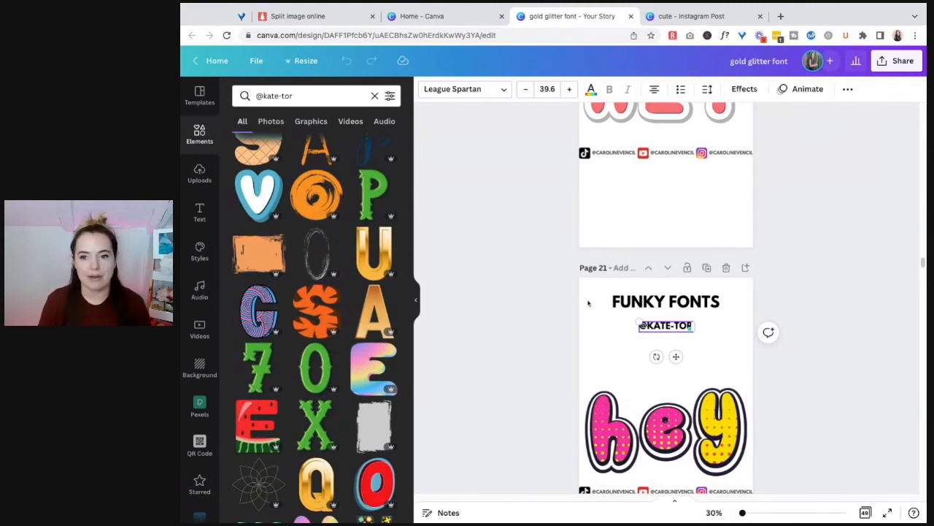
Look through the HEY lettering pages down to page 28 and examine the Retro Shadow Alphabet example
scroll(762, 338, down, 10)
scroll(789, 323, down, 15)
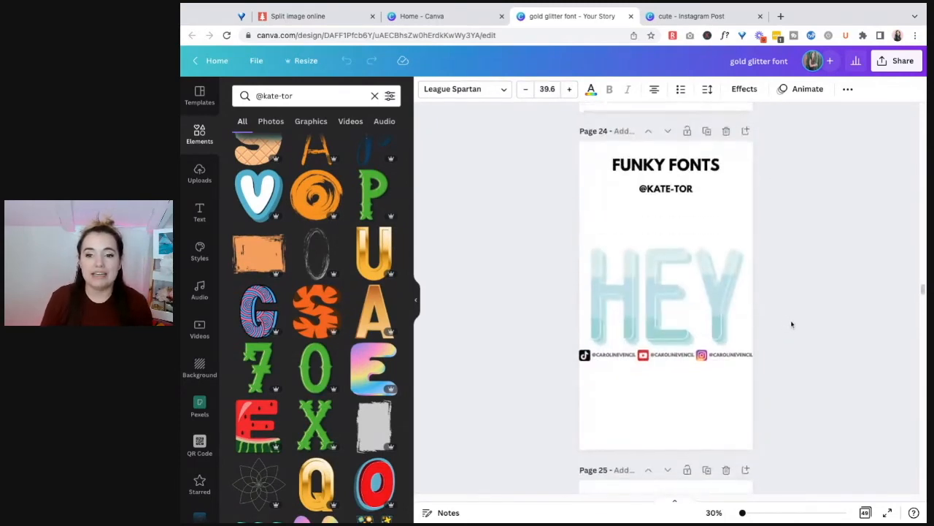
scroll(796, 328, down, 5)
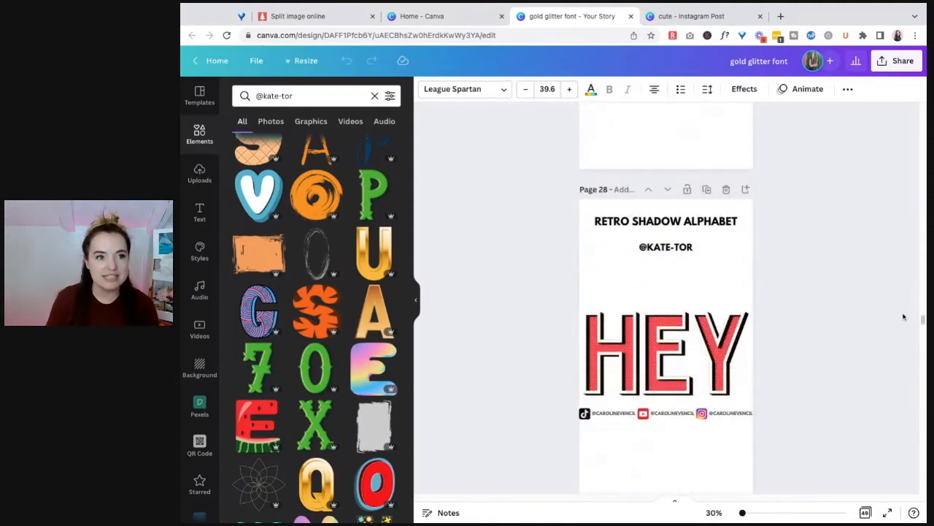
drag(801, 314, 533, 394)
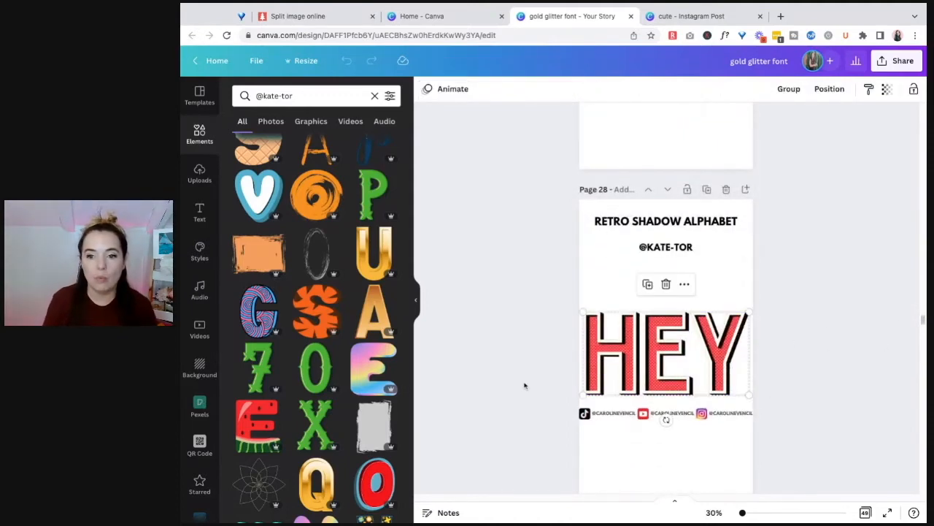
click(744, 299)
Look through the remaining HEY styles, from Paintstroke Letter on page 32 to Pencil Shading Font on page 43
scroll(755, 295, down, 4)
scroll(760, 306, down, 15)
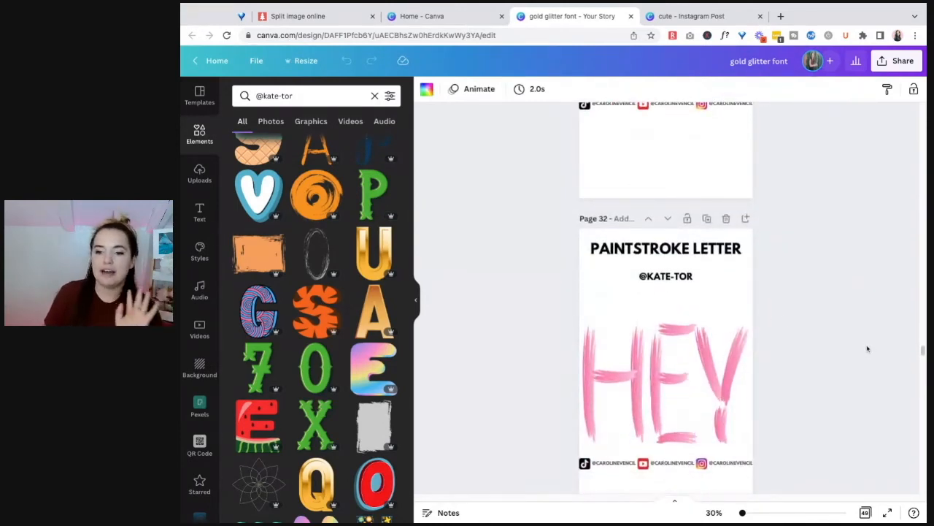
scroll(868, 349, down, 6)
scroll(867, 348, down, 1)
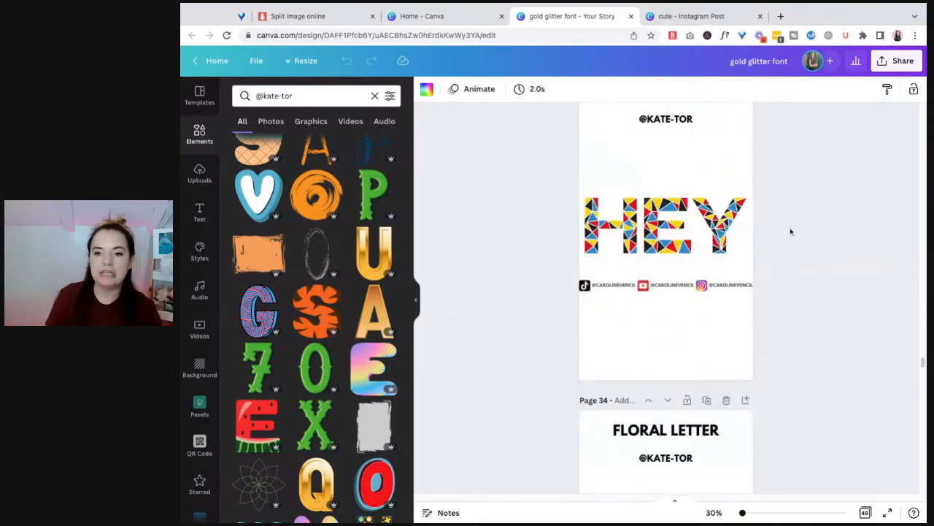
scroll(792, 292, down, 6)
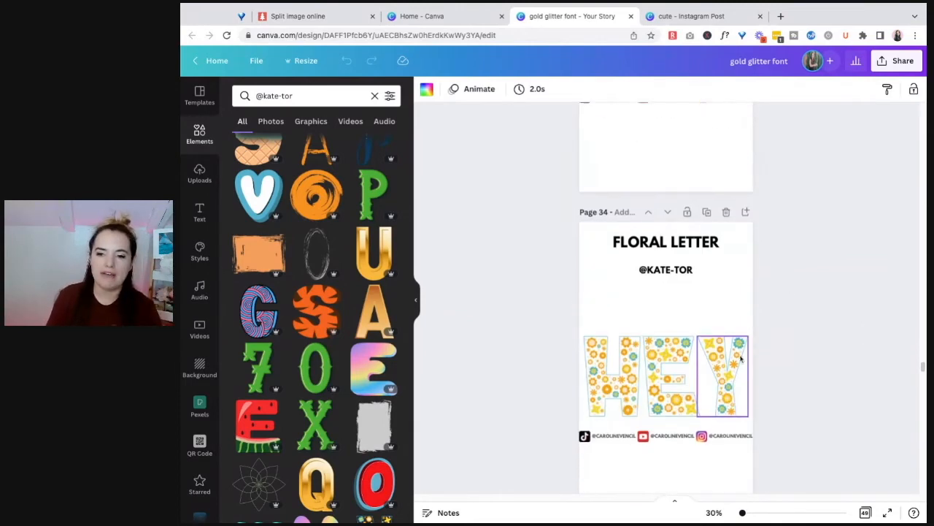
scroll(811, 309, down, 12)
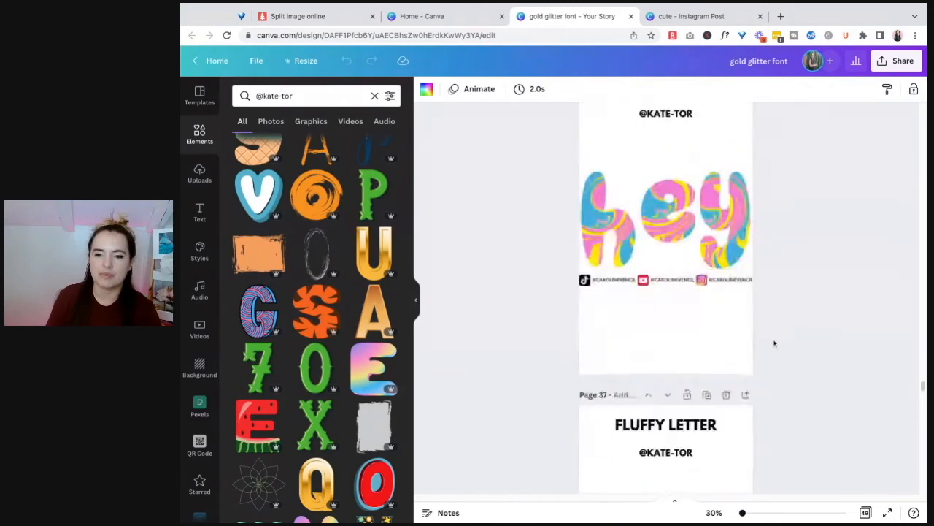
scroll(813, 333, down, 4)
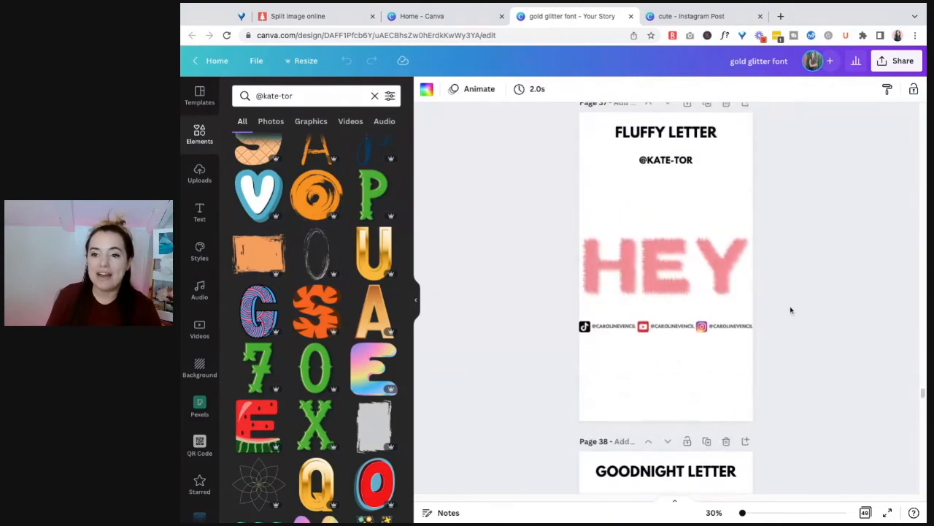
scroll(795, 321, down, 20)
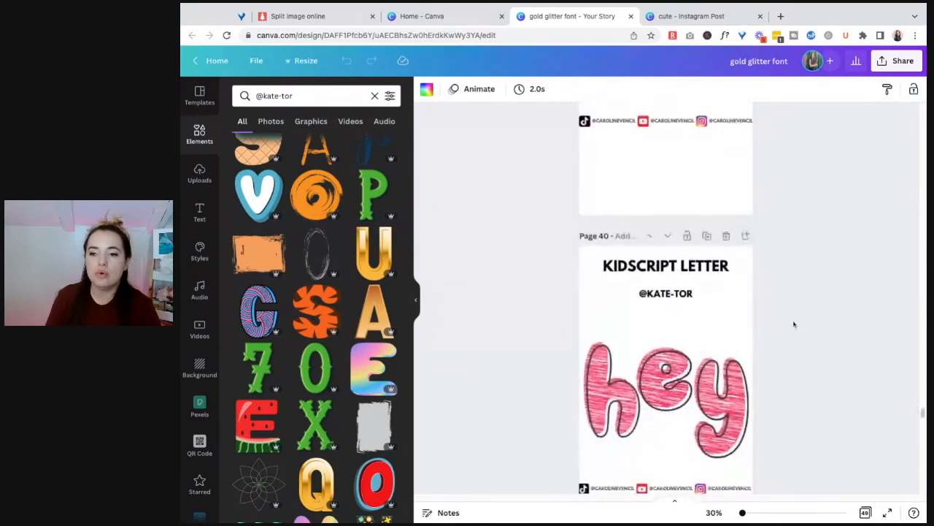
scroll(785, 325, down, 7)
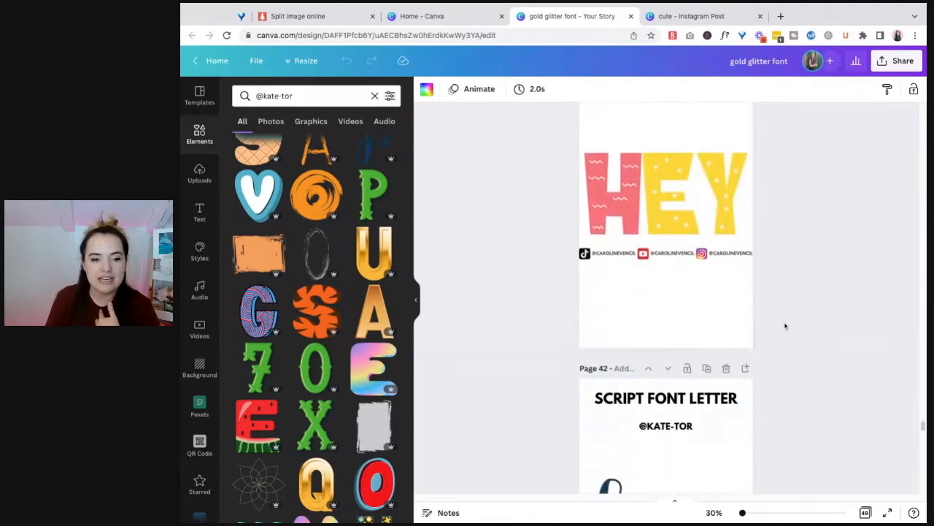
scroll(774, 325, down, 7)
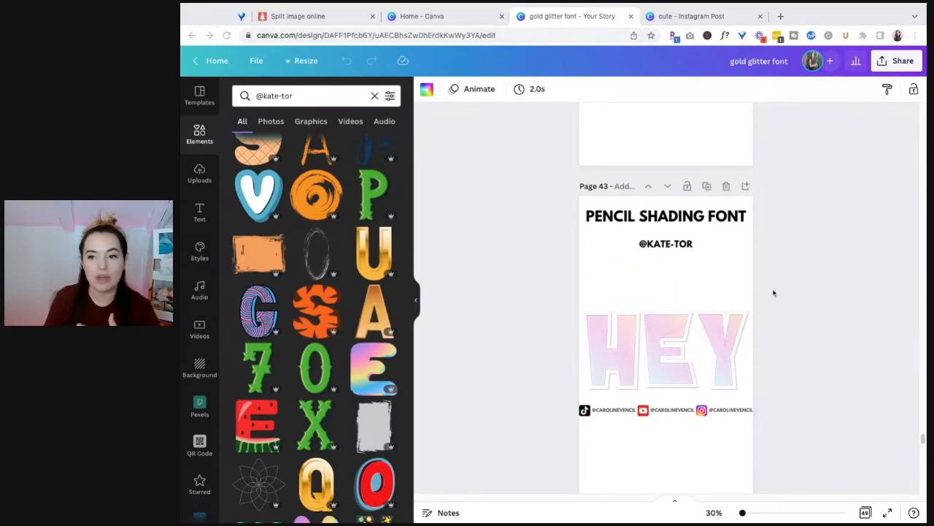
click(831, 286)
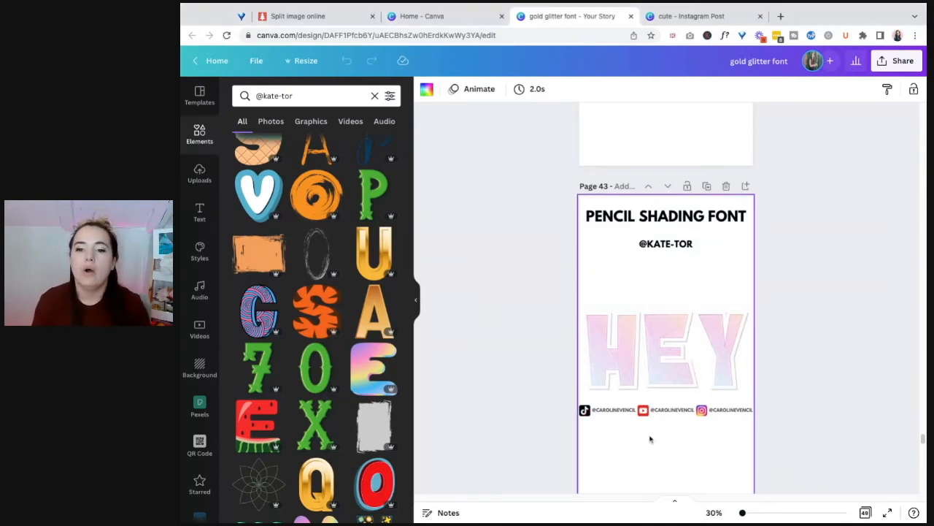
click(723, 350)
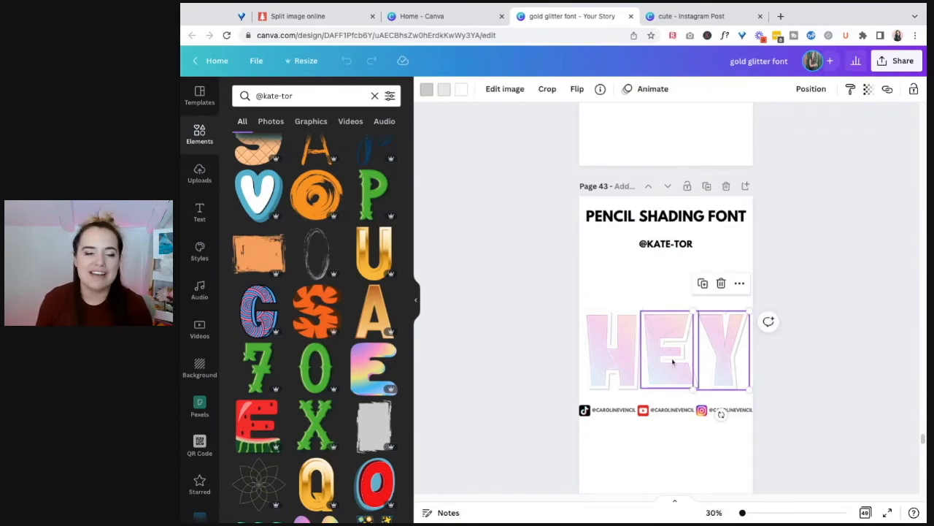
Switch to the "cute" design, move the floral K toward the upper-left of page 12, and collapse the elements list
click(697, 16)
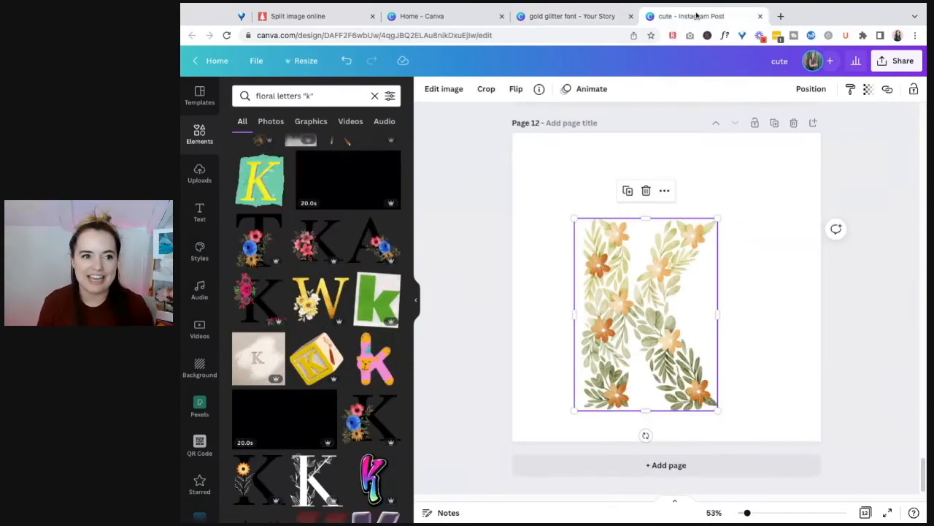
drag(615, 370, 587, 329)
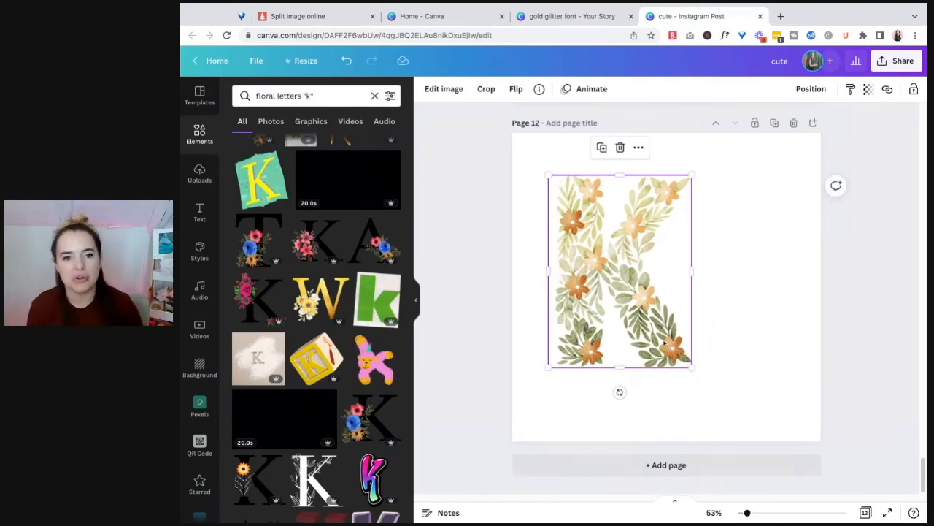
click(416, 300)
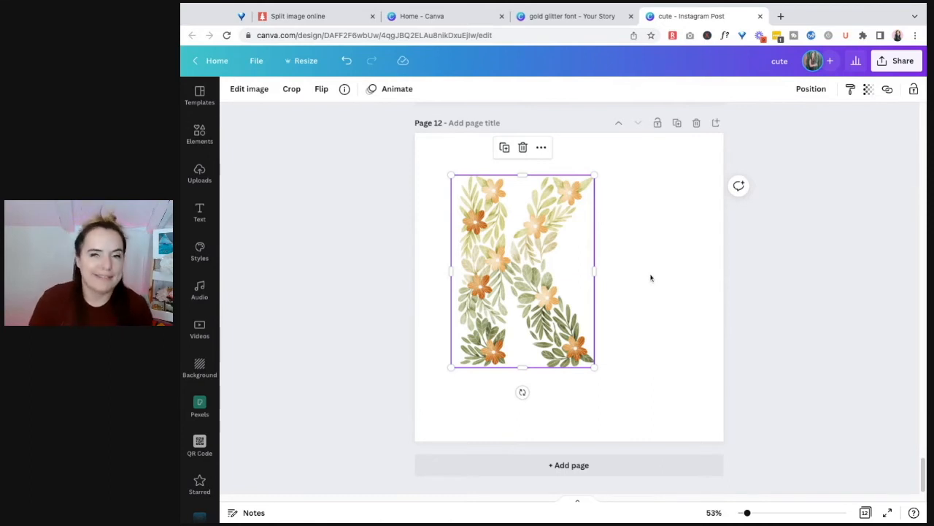
Open the image editing options for the floral K and look through the adjustments, filters, shadows and other effects
click(682, 292)
click(538, 256)
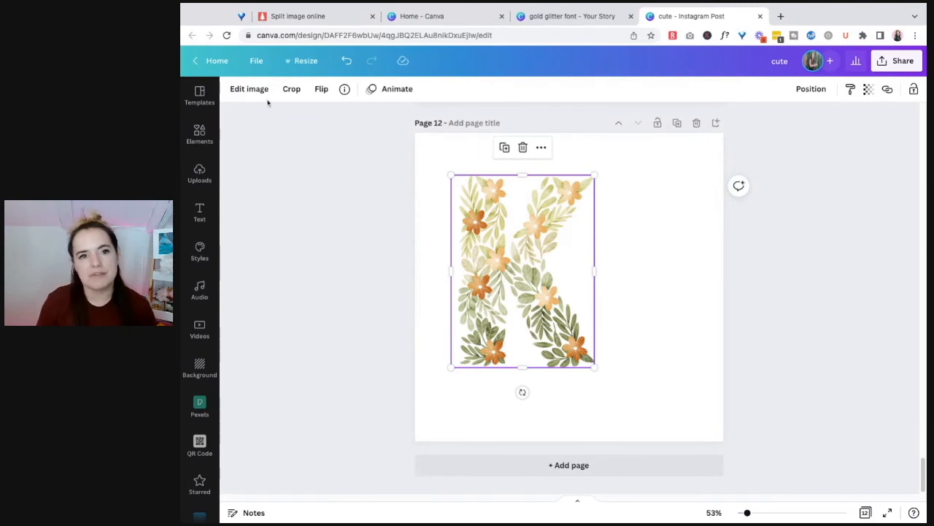
click(249, 89)
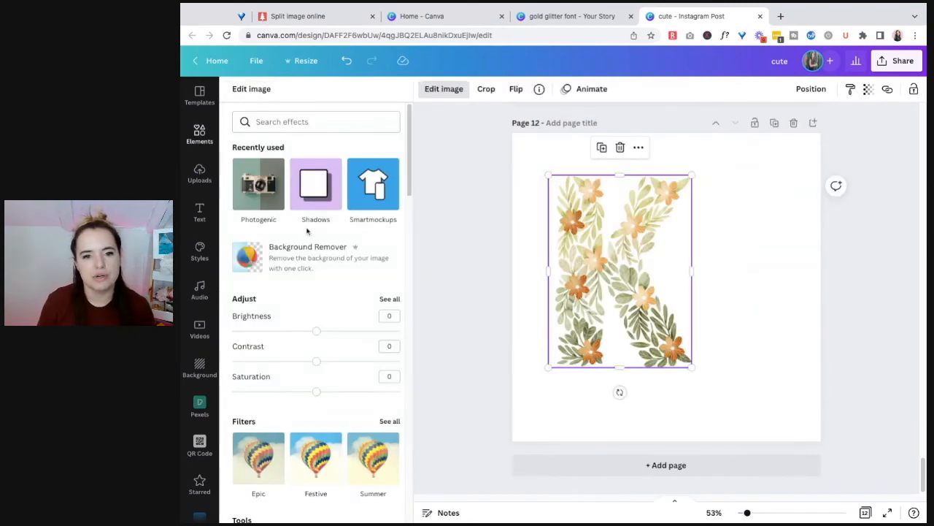
scroll(327, 263, down, 6)
scroll(332, 265, up, 4)
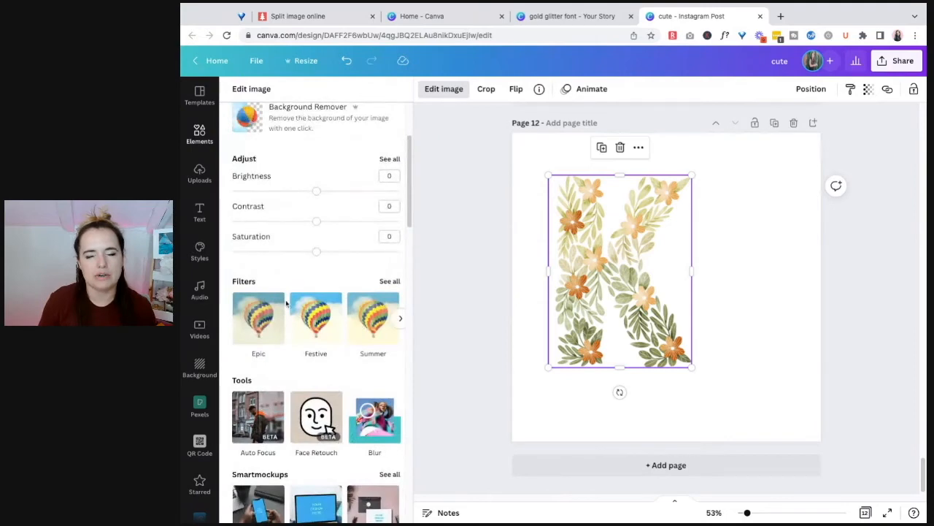
scroll(394, 251, down, 3)
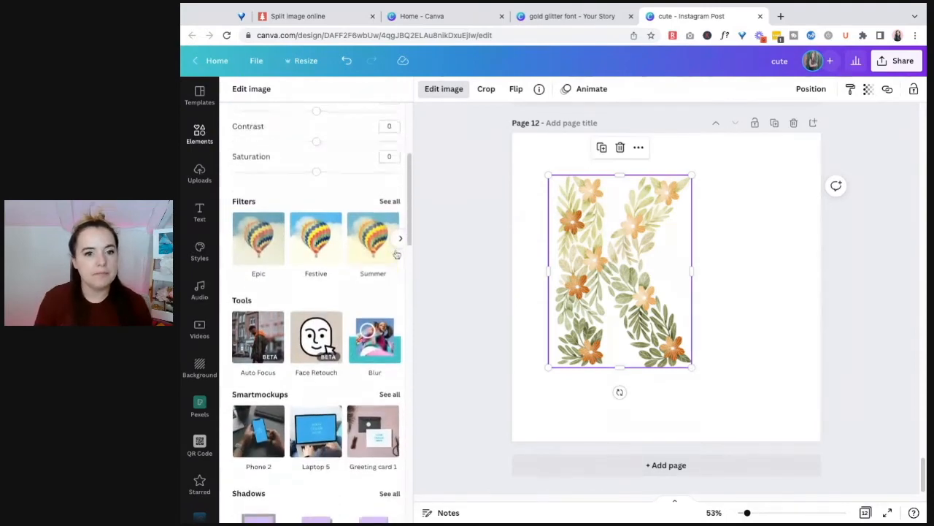
scroll(377, 252, down, 2)
scroll(343, 237, up, 7)
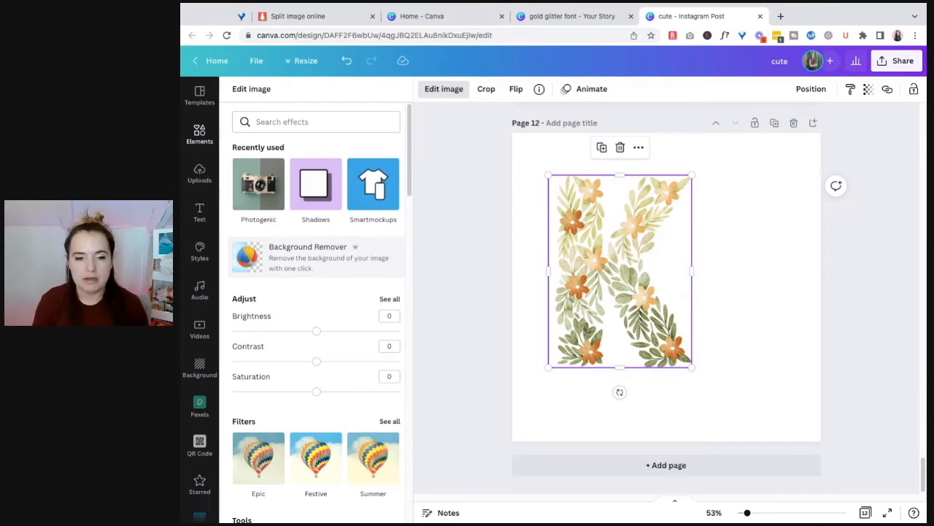
scroll(354, 290, down, 6)
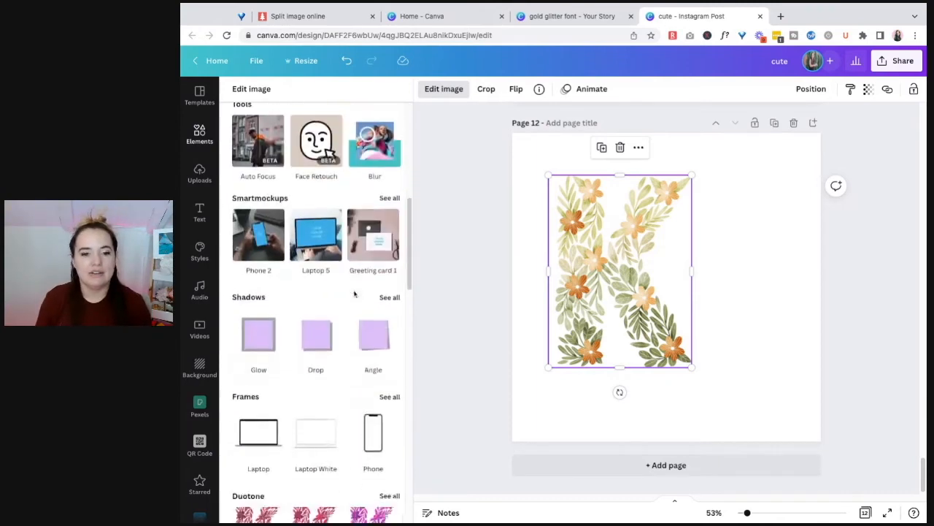
scroll(354, 294, down, 10)
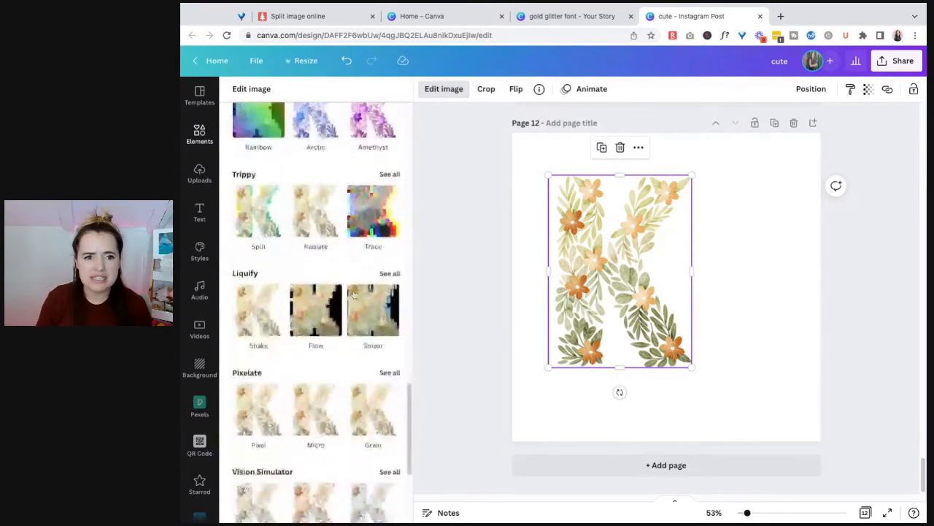
scroll(354, 294, down, 2)
scroll(354, 293, up, 15)
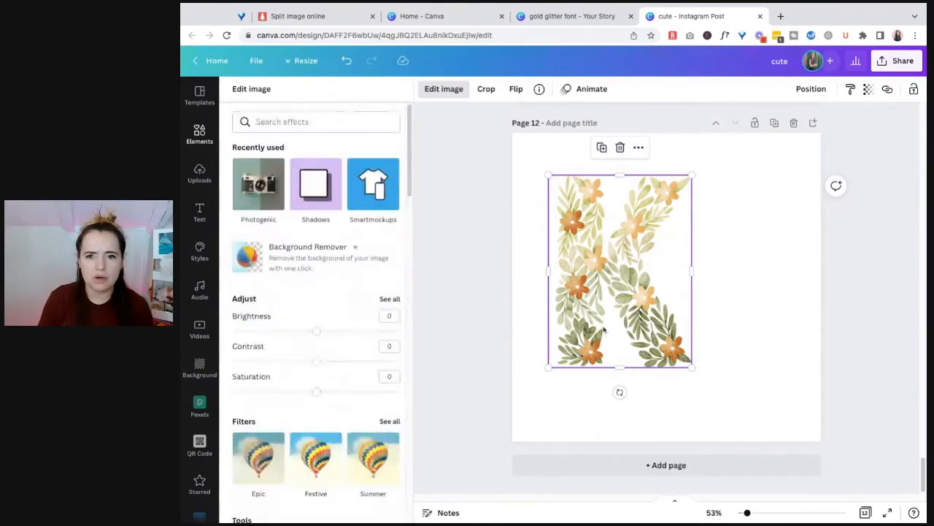
key(Escape)
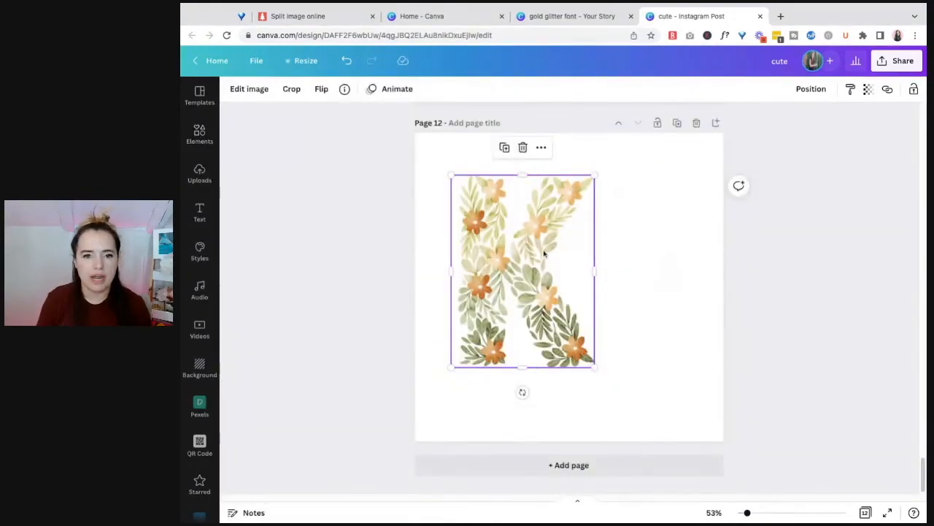
Open the image editing options for the floral K and look through the effect categories and the full set of Duotone presets
click(261, 92)
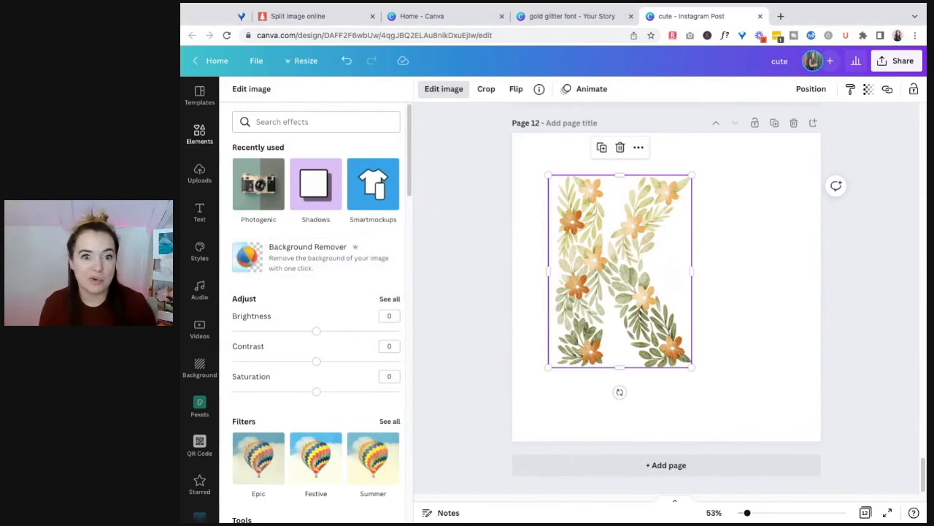
scroll(292, 249, down, 3)
scroll(297, 249, down, 9)
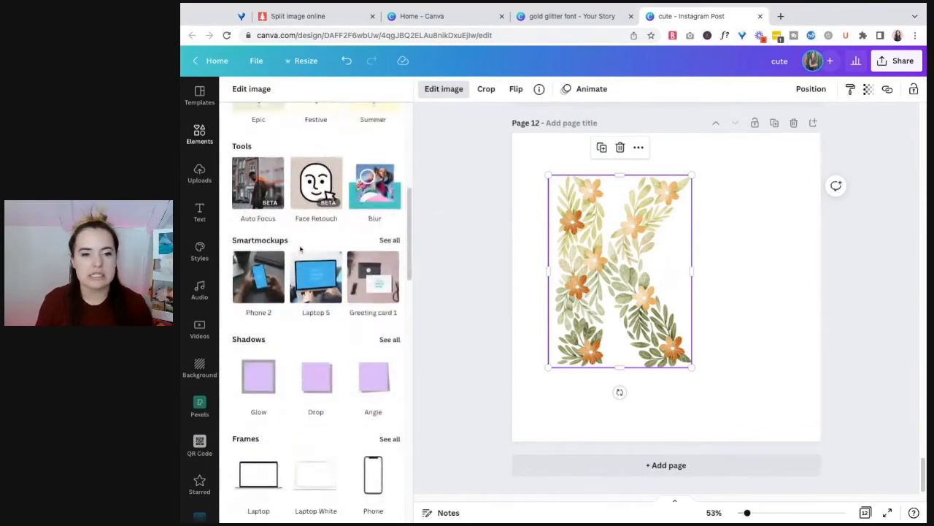
scroll(358, 245, down, 1)
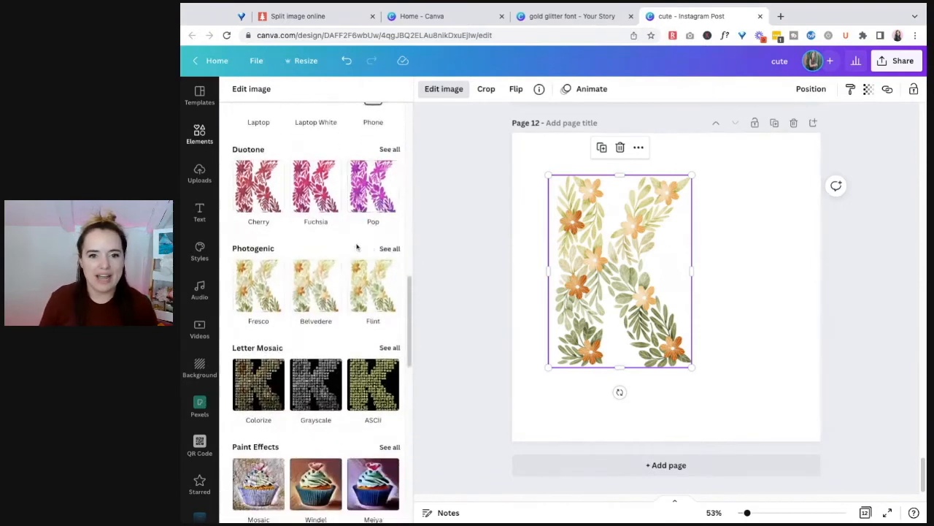
scroll(371, 219, up, 1)
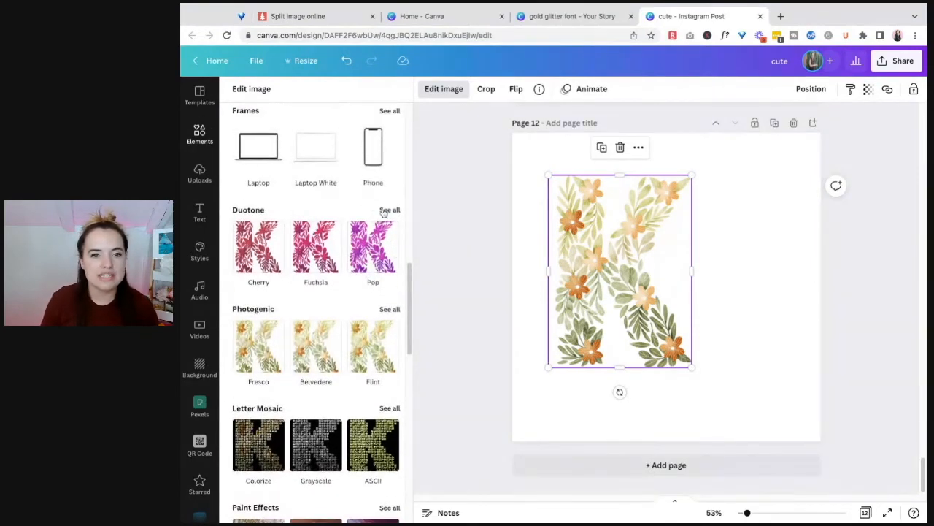
click(384, 212)
scroll(373, 245, down, 3)
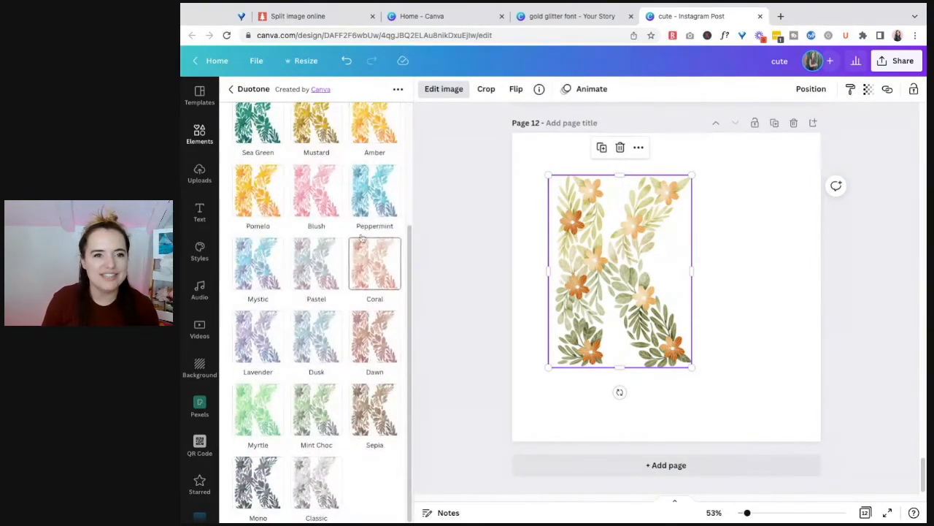
Look through the full set of Photogenic effects for the floral K, including the Warm and Cool groups
click(230, 88)
scroll(380, 164, down, 2)
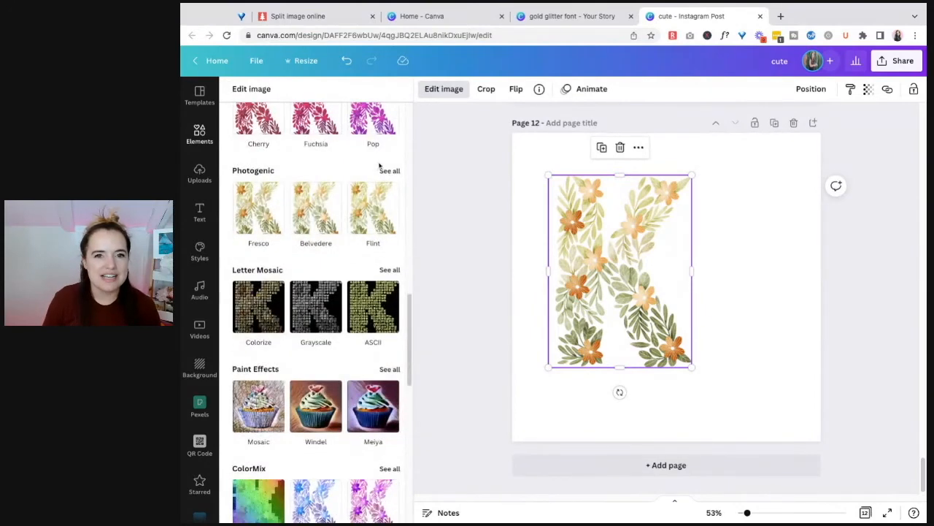
click(387, 171)
scroll(346, 327, down, 3)
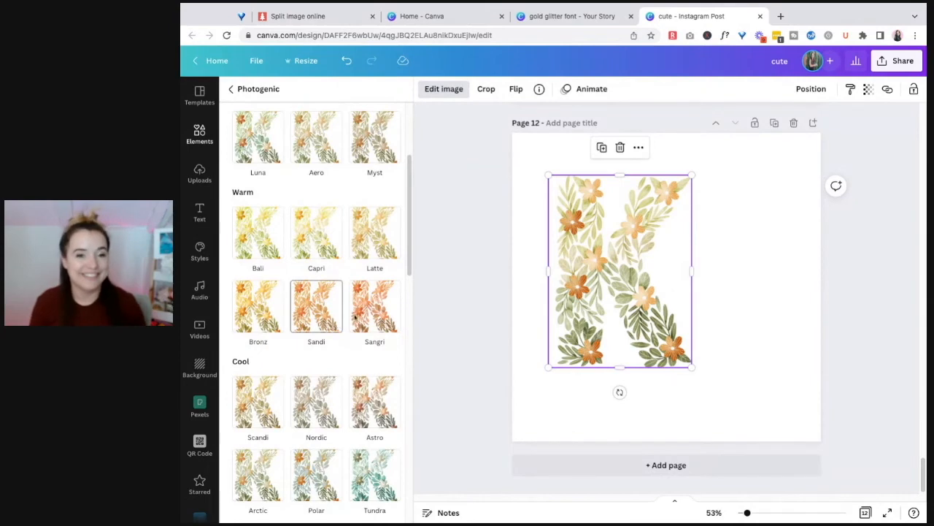
scroll(363, 324, down, 5)
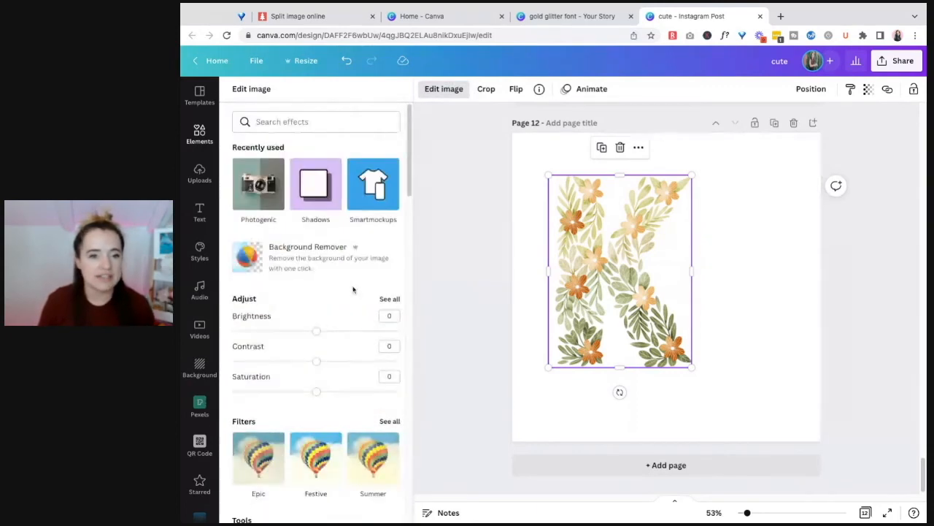
Try the Blush and Mystic Duotone presets on the floral K and discard the effect
scroll(341, 295, down, 3)
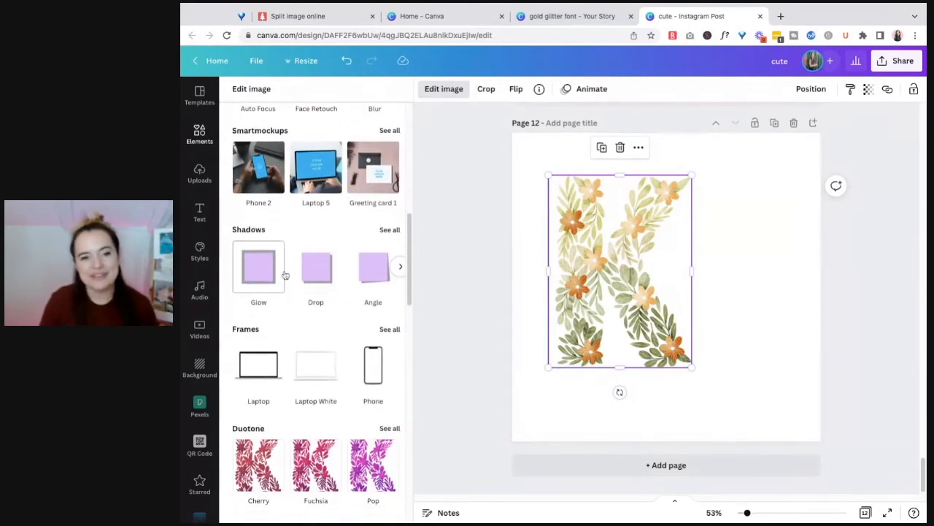
scroll(324, 298, down, 3)
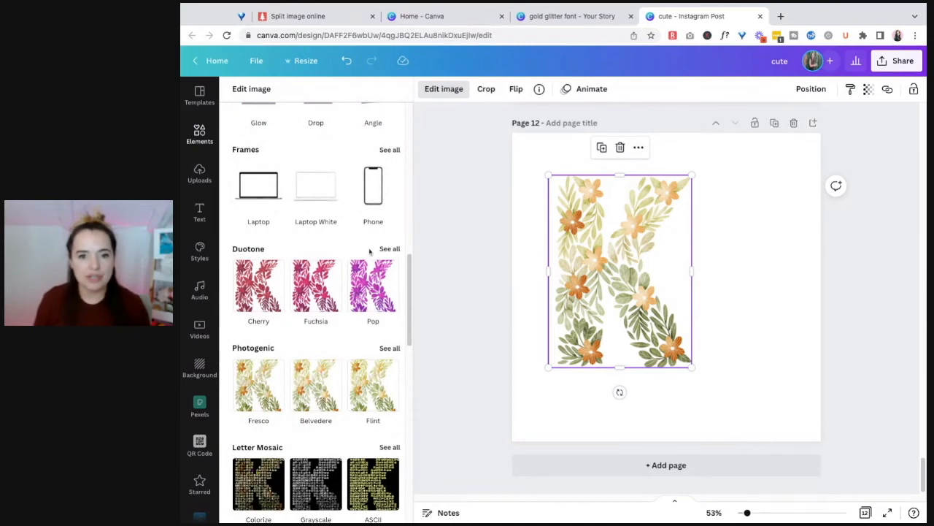
click(390, 248)
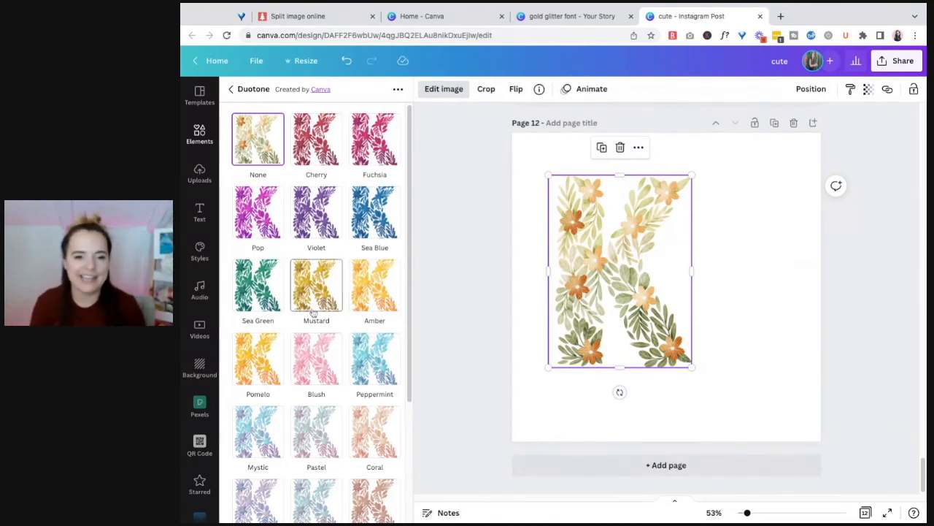
click(316, 357)
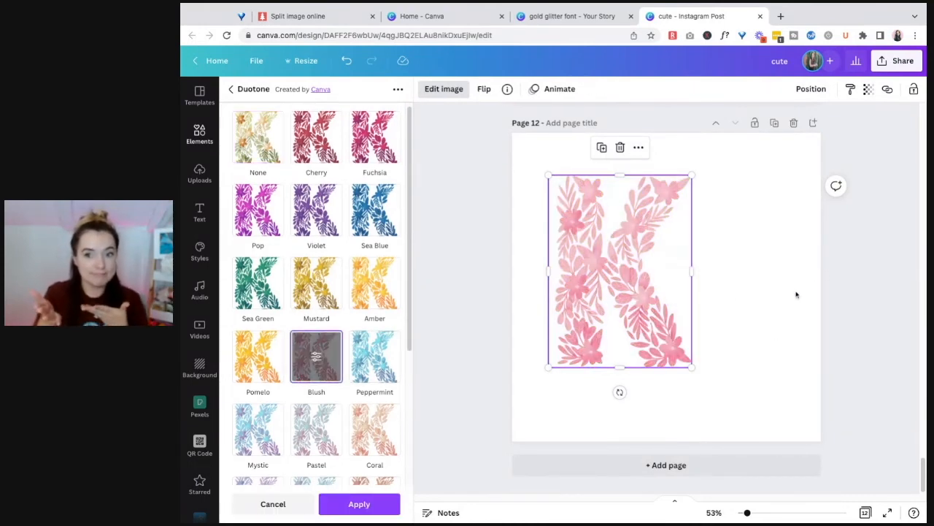
scroll(285, 424, down, 1)
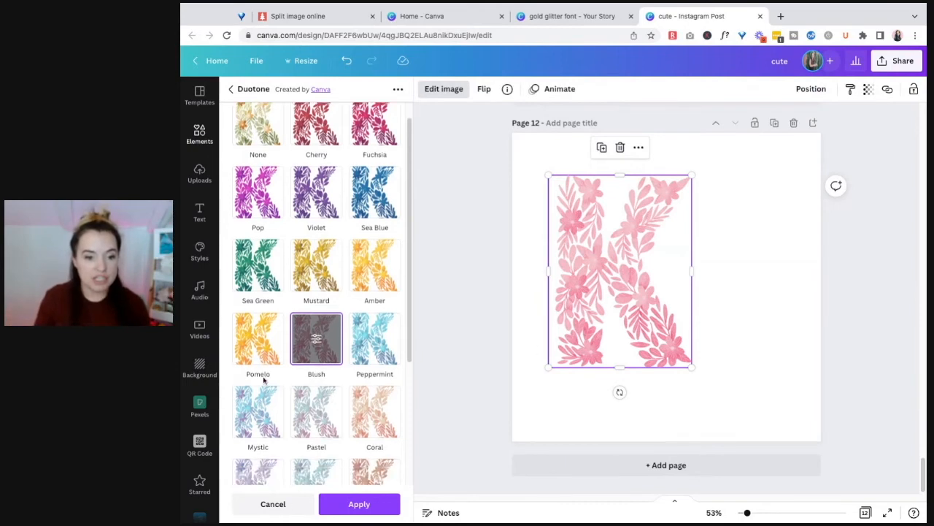
click(267, 420)
click(273, 503)
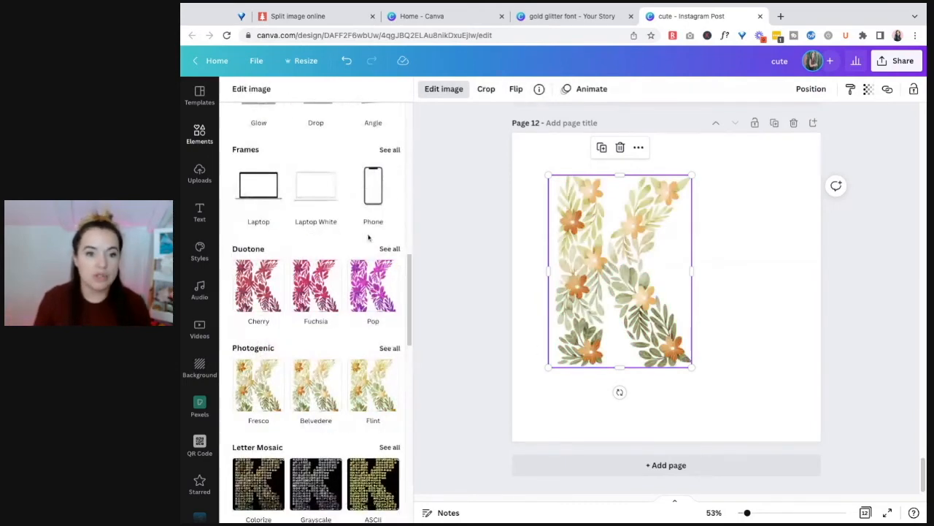
Try the Sangria, Amethyst and Marmalade presets of the ColorMix effect on the floral K
scroll(346, 307, down, 5)
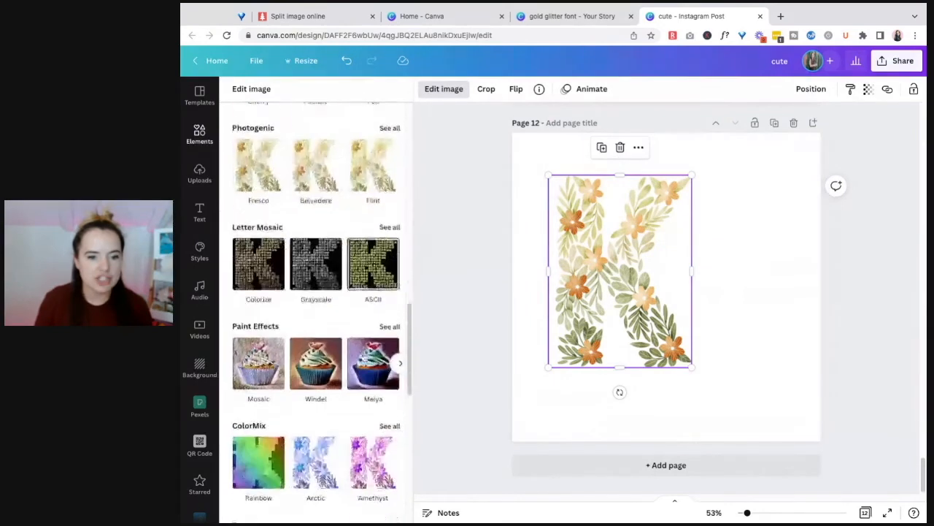
click(387, 410)
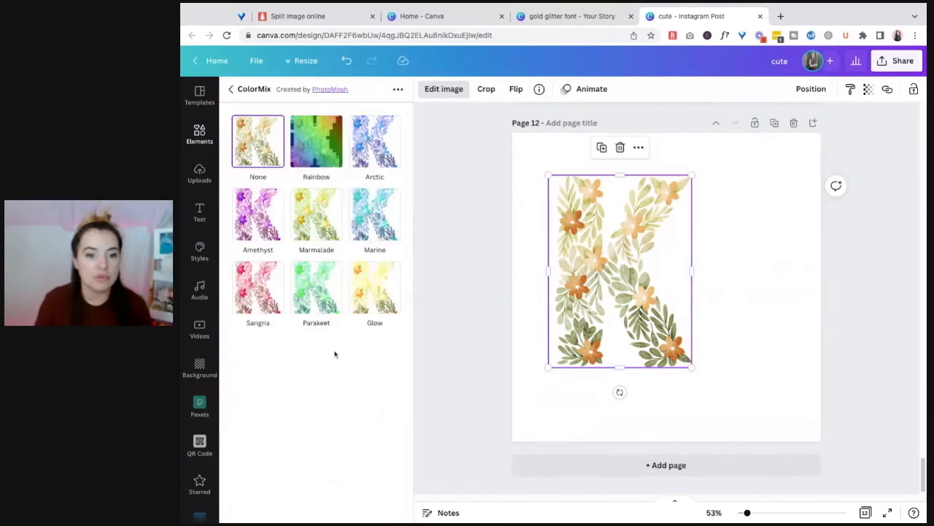
click(257, 289)
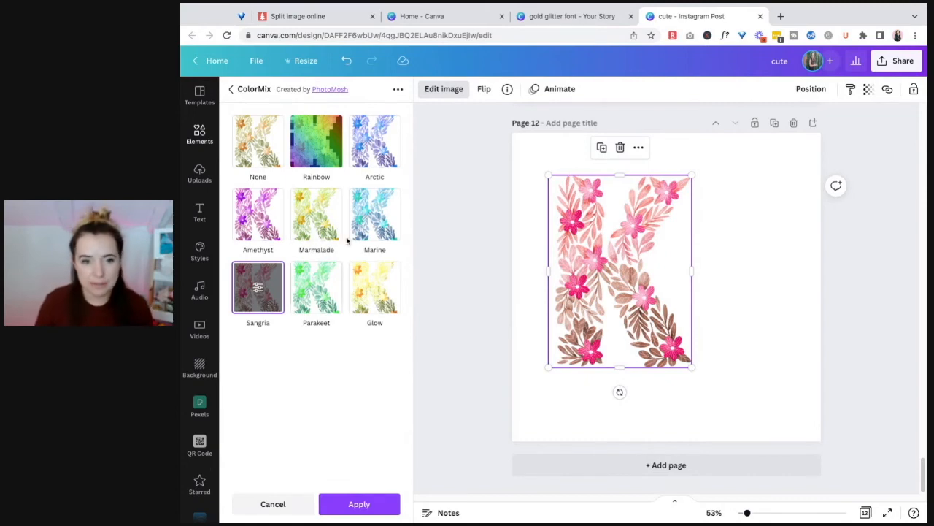
click(261, 231)
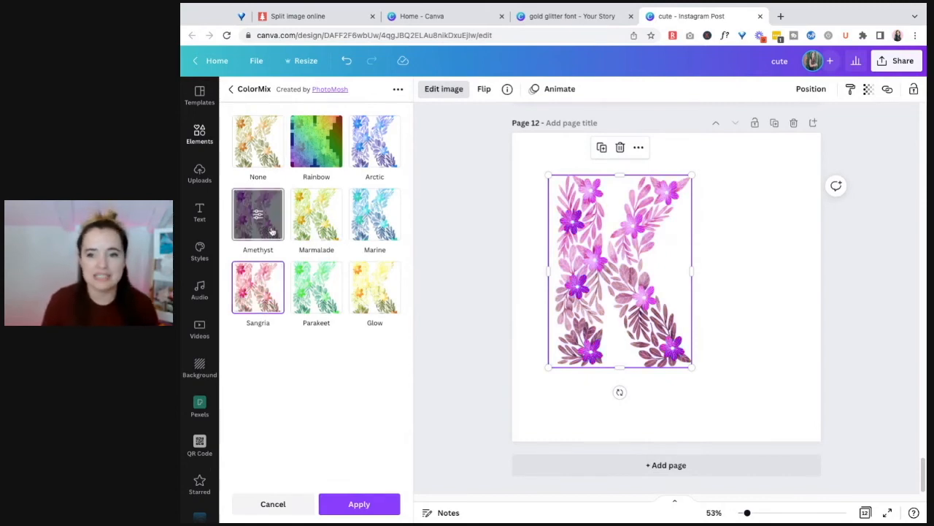
click(314, 220)
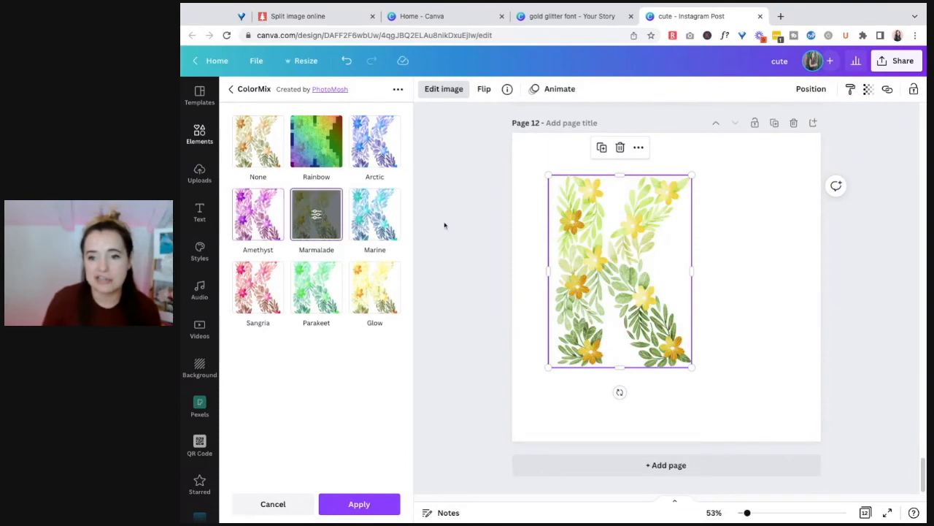
click(231, 90)
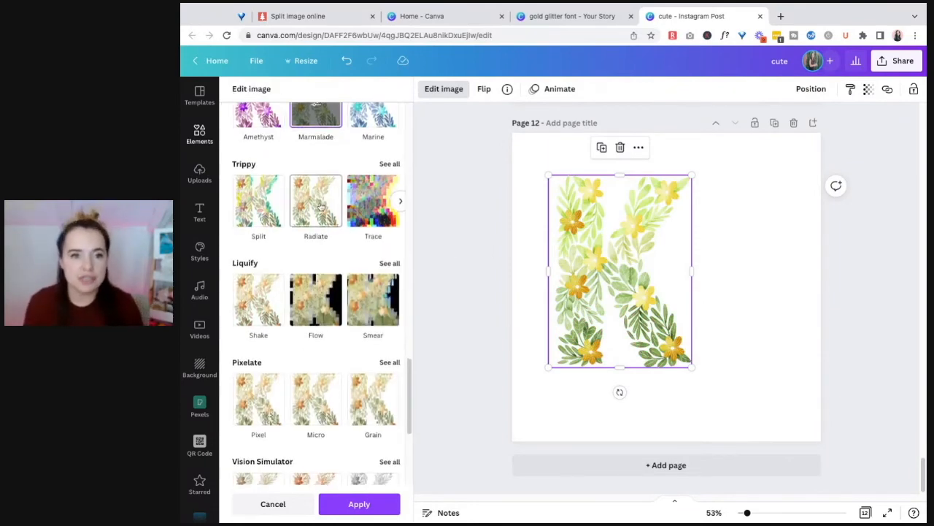
Try the Tritanopia preset of the Vision Simulator effect on the floral K
scroll(333, 218, down, 3)
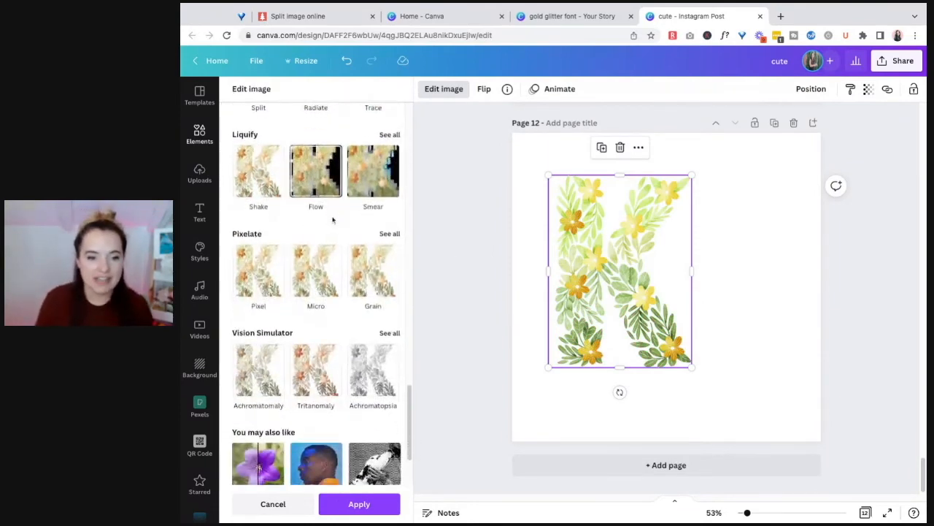
click(386, 337)
click(376, 214)
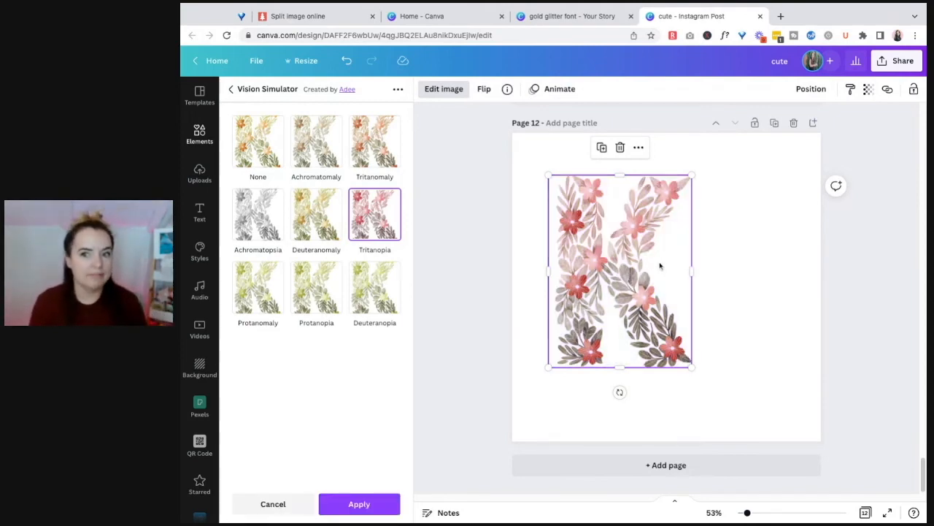
click(231, 89)
Try the cool Tundra preset of the Photogenic effect on the floral K
scroll(315, 254, down, 2)
scroll(315, 254, up, 10)
scroll(316, 254, up, 5)
scroll(325, 294, down, 4)
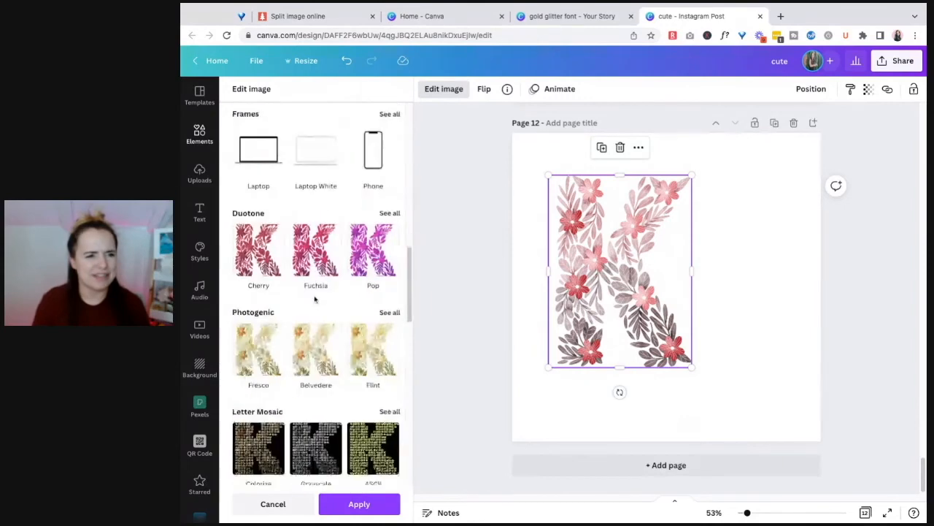
scroll(319, 298, down, 1)
click(391, 294)
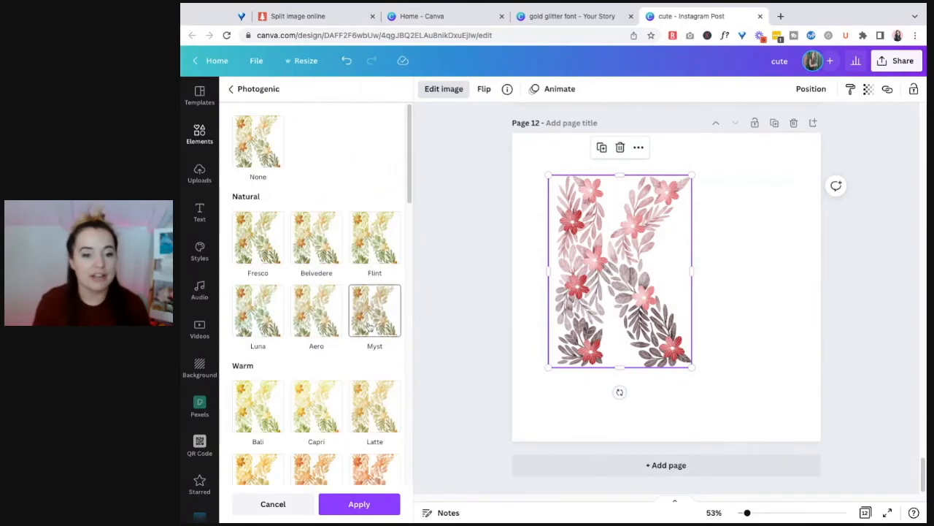
scroll(380, 300, down, 5)
click(381, 303)
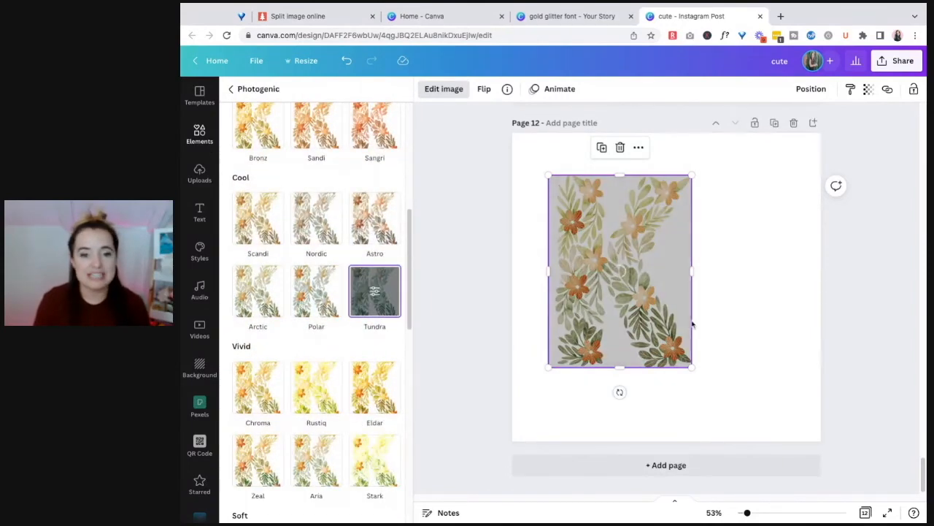
Try the vintage Dream preset of Photogenic on the floral K at an intensity of 0.66 and discard the effect
scroll(372, 328, down, 3)
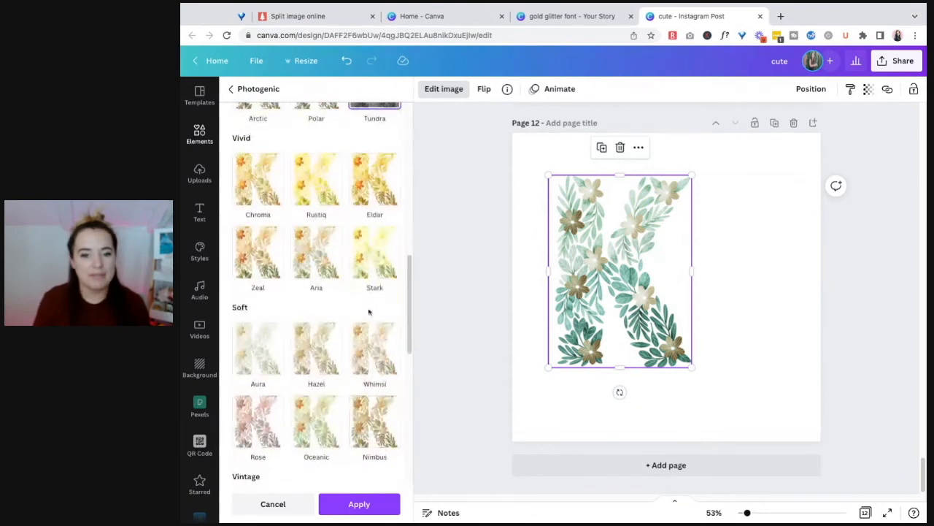
scroll(383, 310, down, 2)
scroll(387, 310, down, 3)
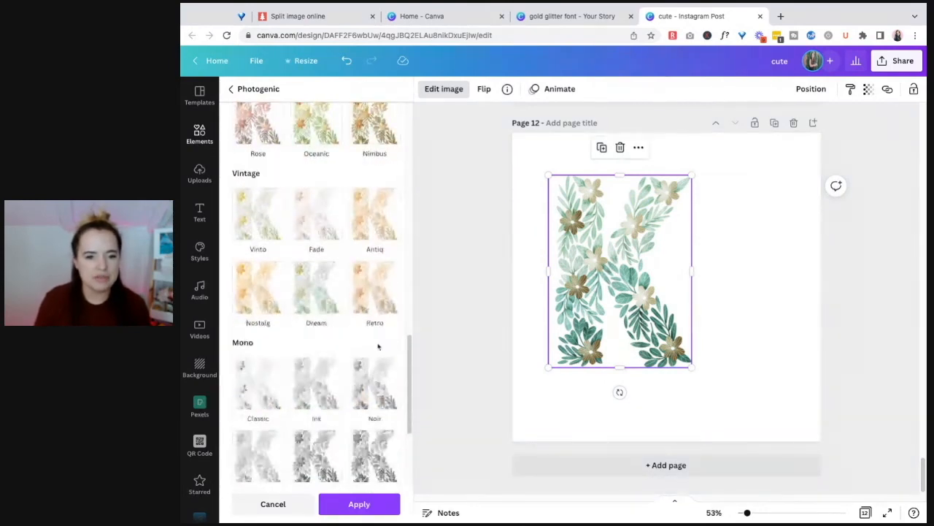
click(316, 288)
click(314, 291)
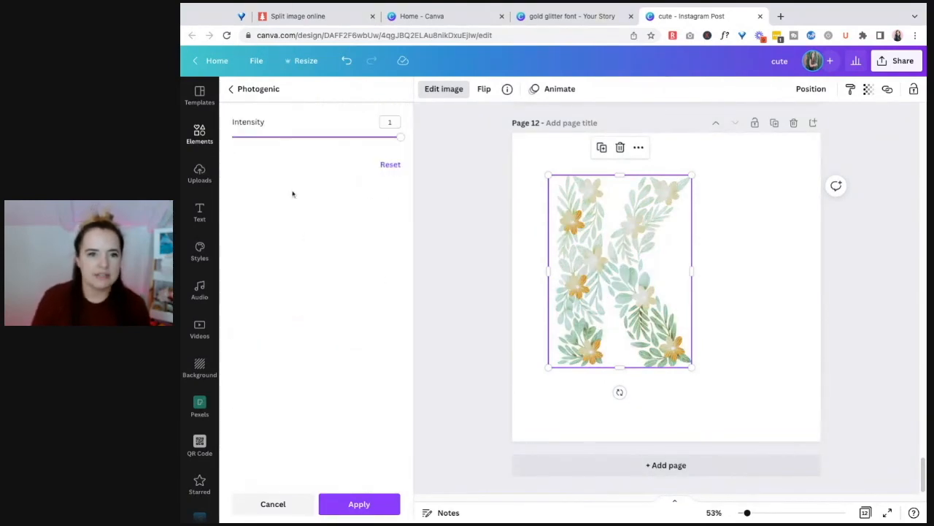
drag(400, 137, 343, 137)
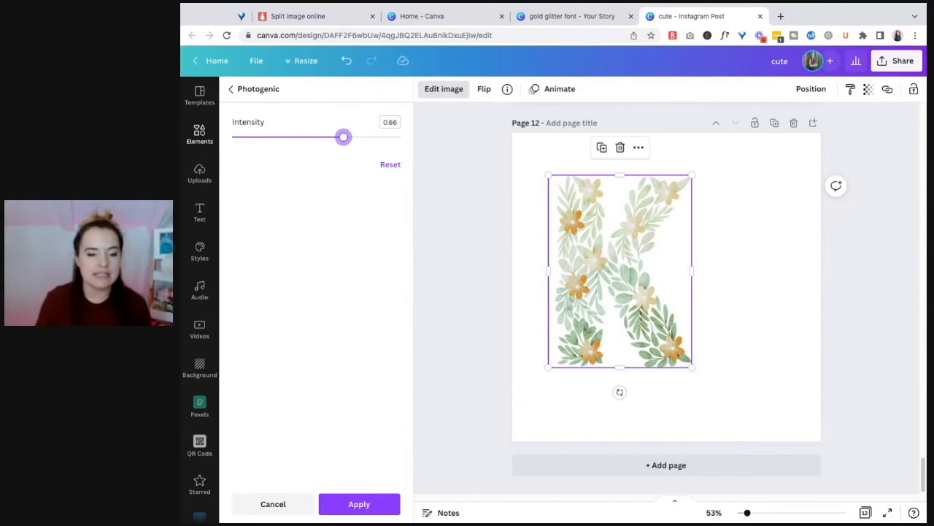
click(274, 511)
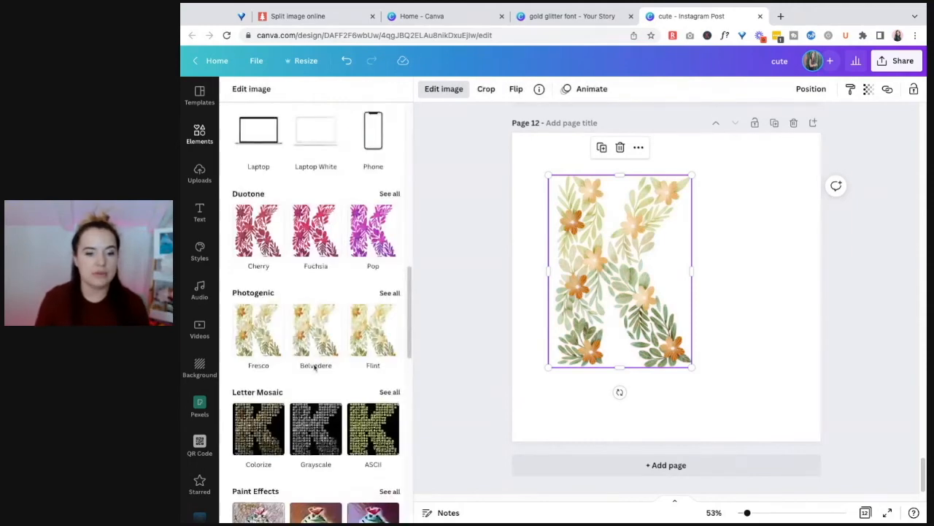
Try the Pastel preset of the Duotone effect on the floral K and open its color and intensity settings
click(389, 192)
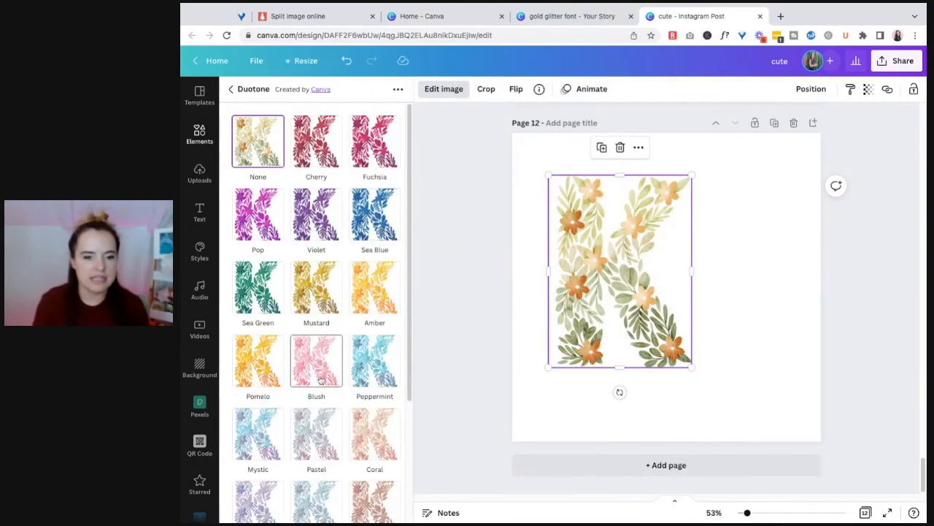
click(325, 443)
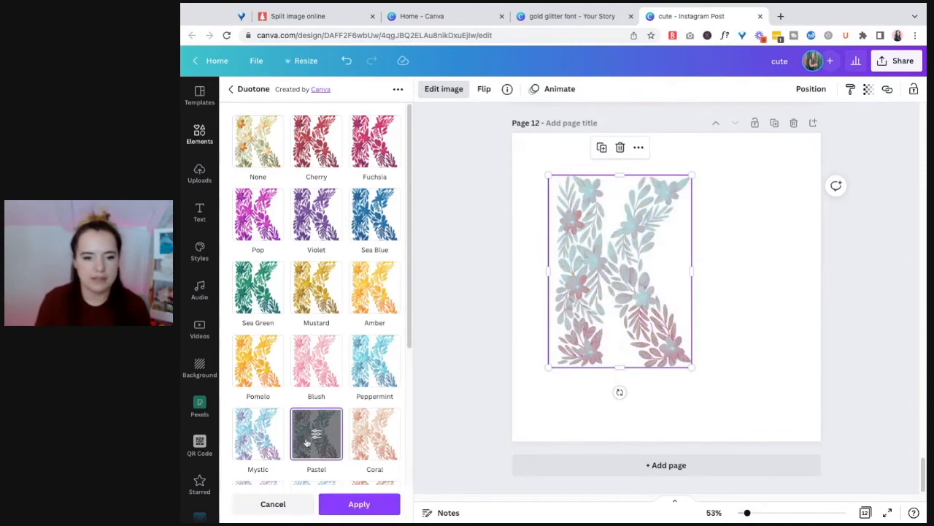
click(317, 435)
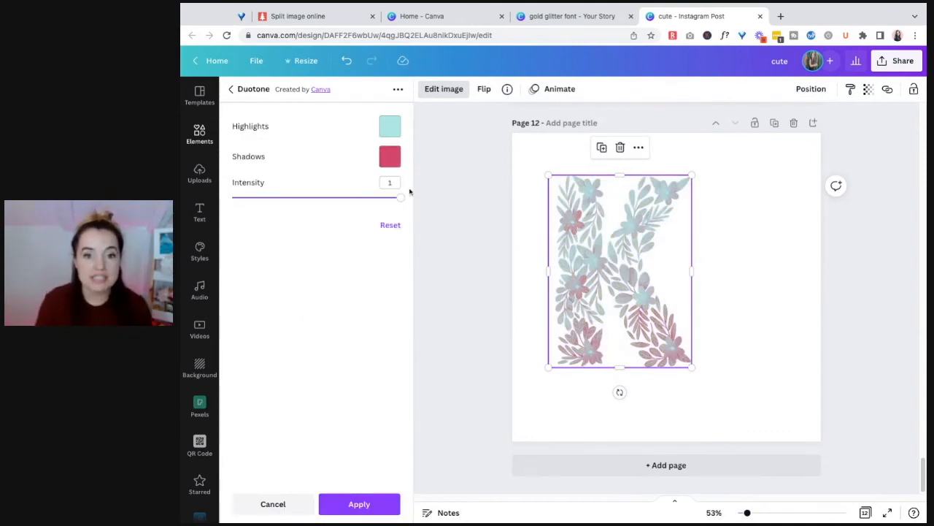
mouse_move(401, 199)
mouse_down()
mouse_move(307, 197)
mouse_move(401, 197)
mouse_up()
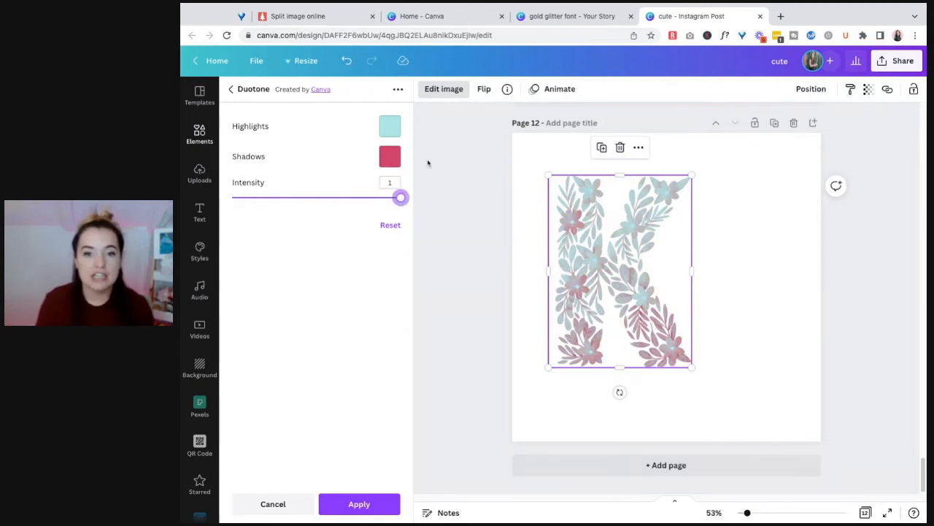
Set the K's Duotone shadows to the navy brand color and try light pink, then hot pink highlights
click(390, 159)
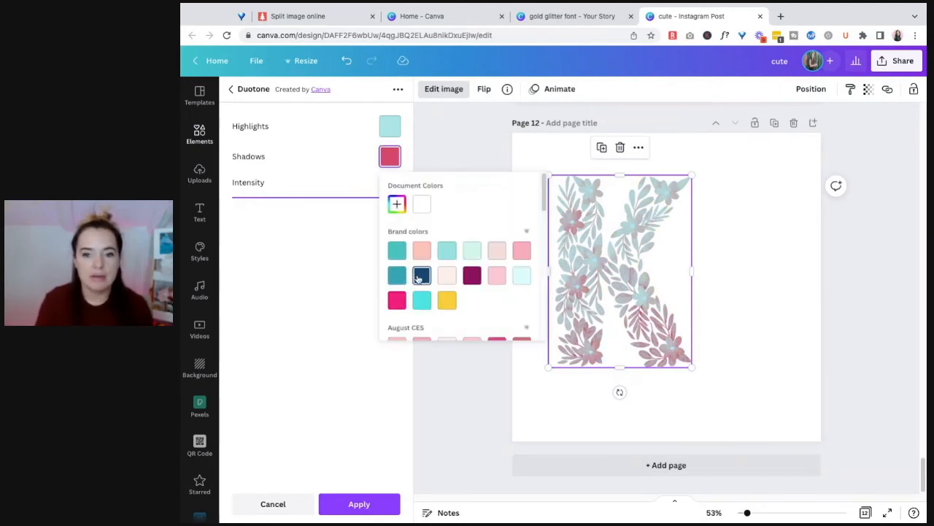
click(419, 275)
click(389, 126)
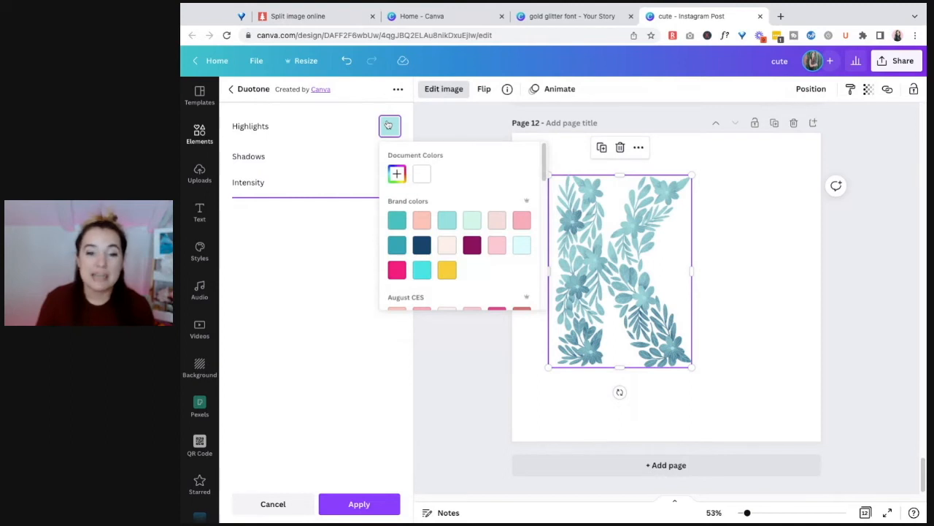
click(522, 222)
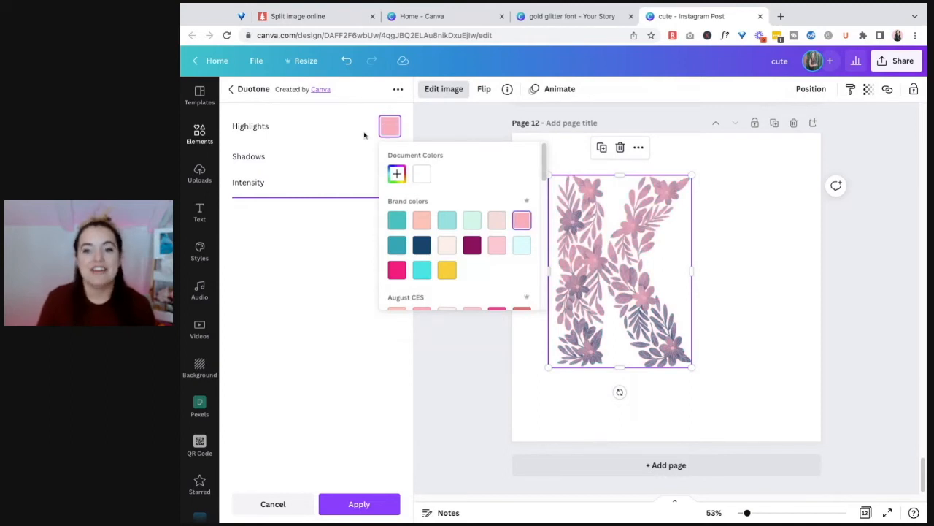
click(398, 271)
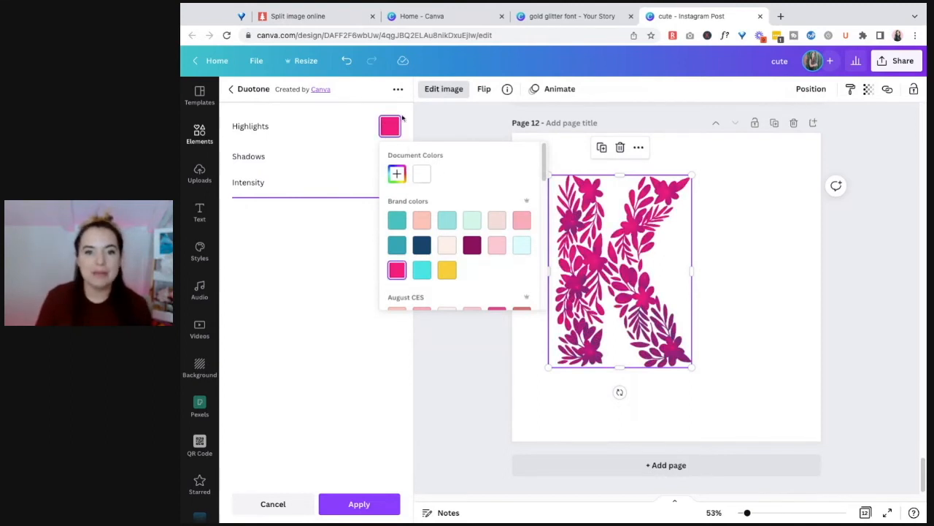
click(440, 120)
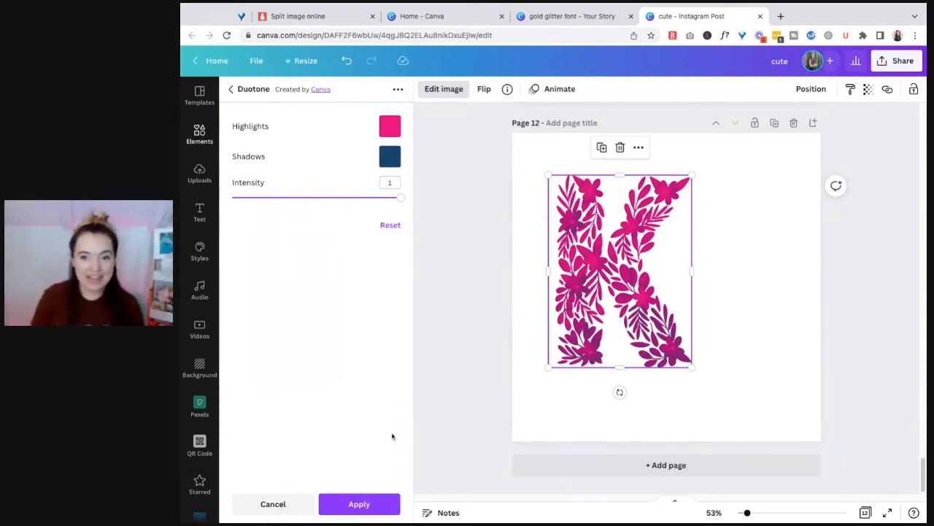
Swap the K's Duotone colors to navy highlights and hot pink shadows at intensity 1, then discard the effect
click(395, 127)
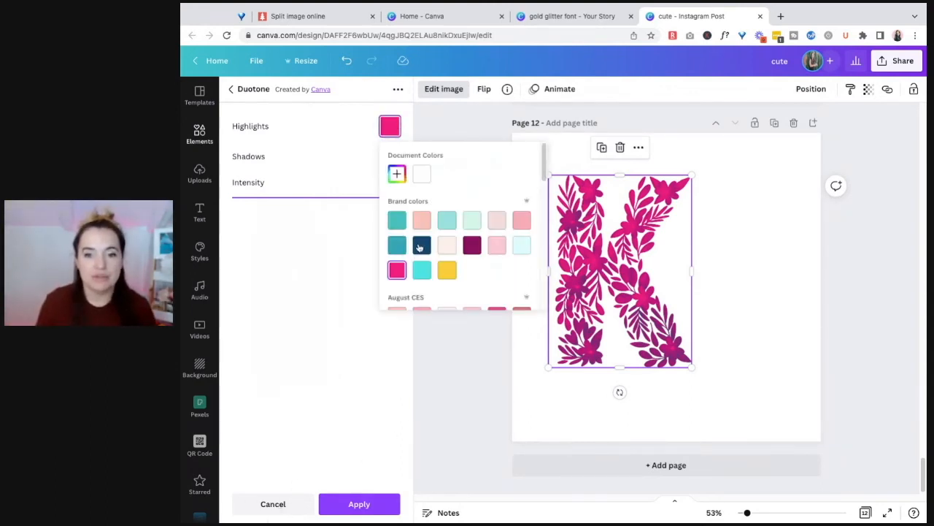
click(421, 247)
click(394, 158)
click(394, 157)
click(396, 300)
click(340, 153)
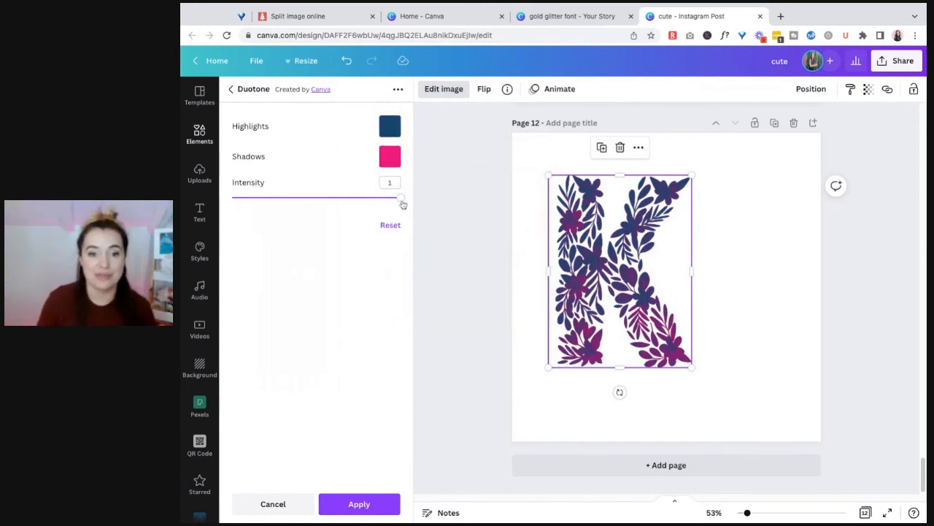
mouse_move(401, 198)
mouse_down()
mouse_move(300, 197)
mouse_move(401, 198)
mouse_up()
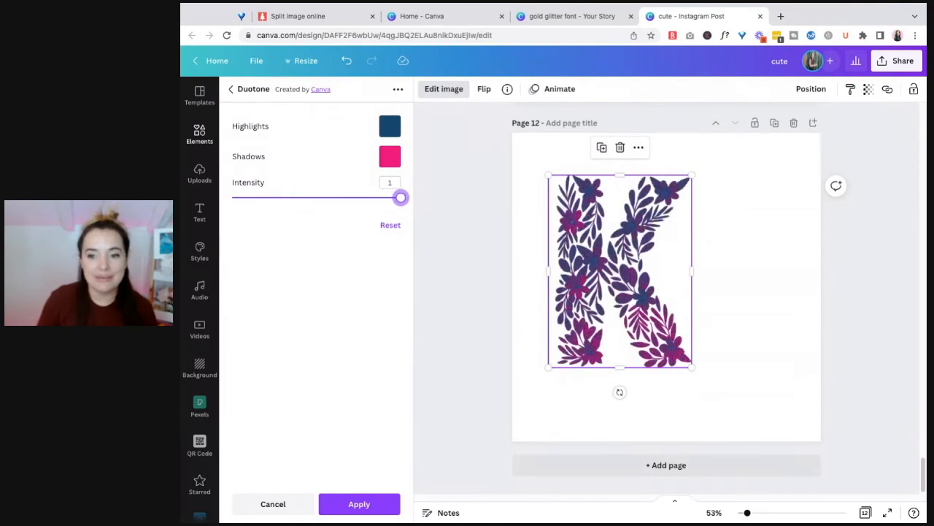
click(282, 511)
Select the blue brushstroke C on page 3 and show all Duotone presets for it
click(791, 271)
scroll(808, 270, up, 10)
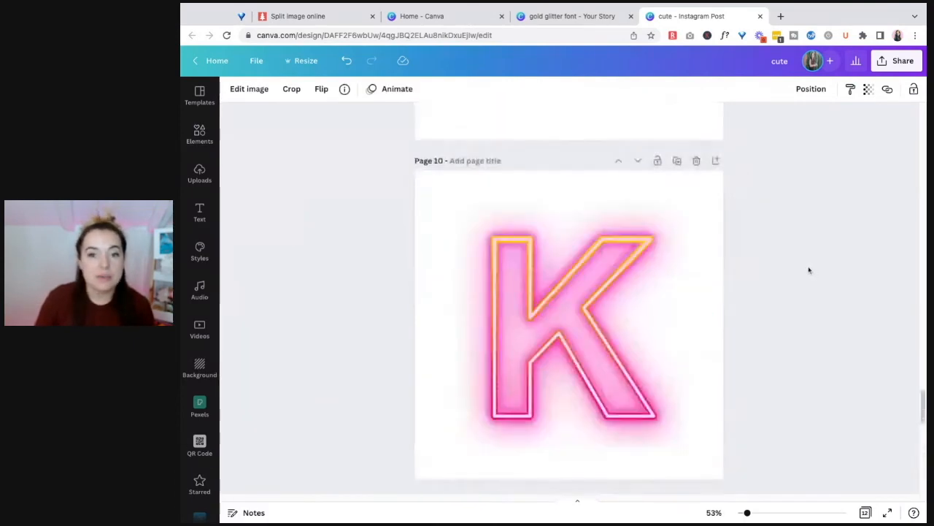
scroll(807, 270, up, 15)
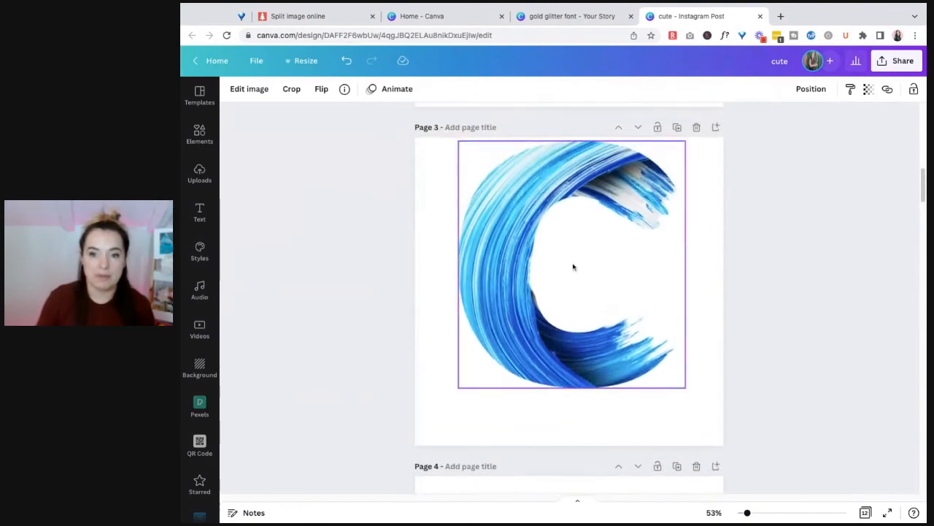
click(577, 267)
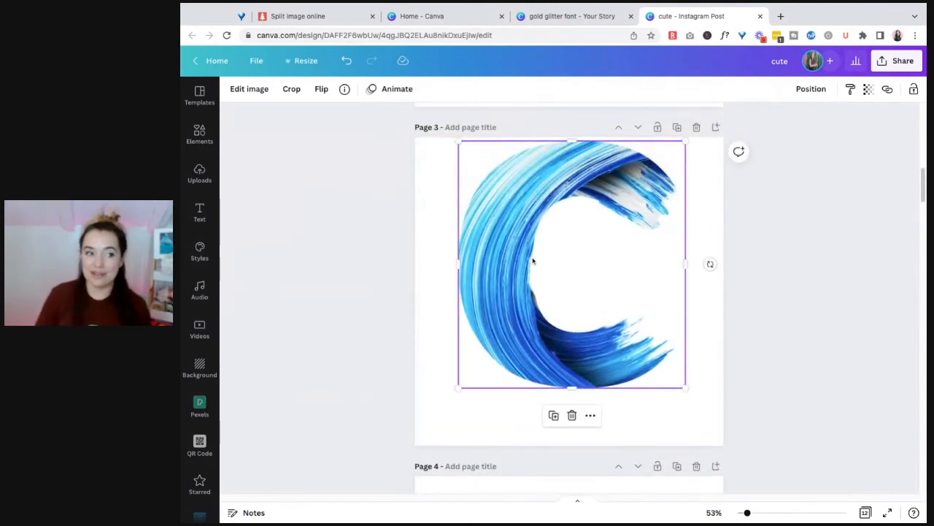
click(244, 94)
scroll(298, 328, down, 8)
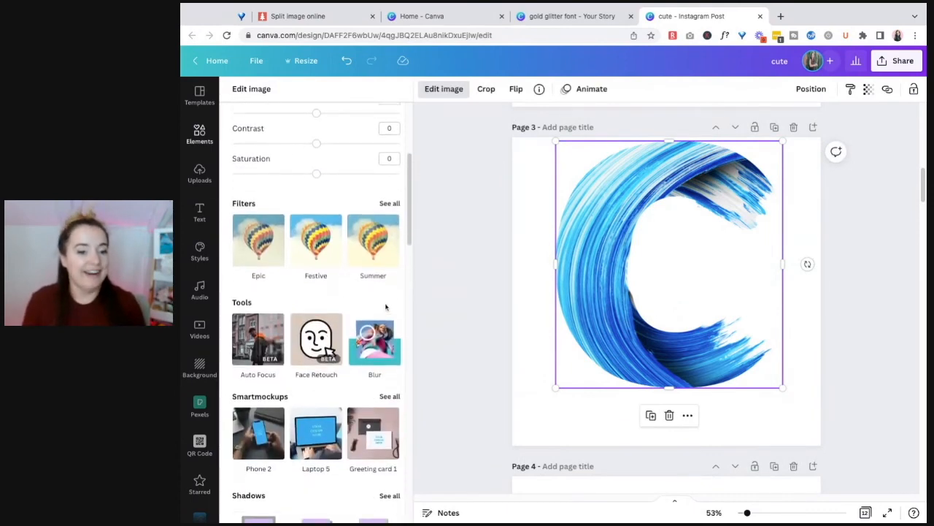
scroll(377, 319, down, 1)
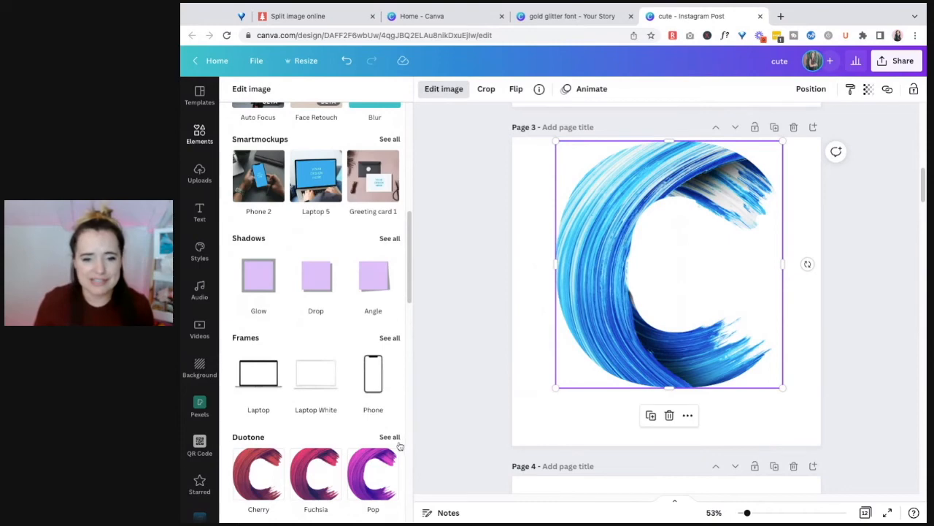
scroll(380, 422, down, 2)
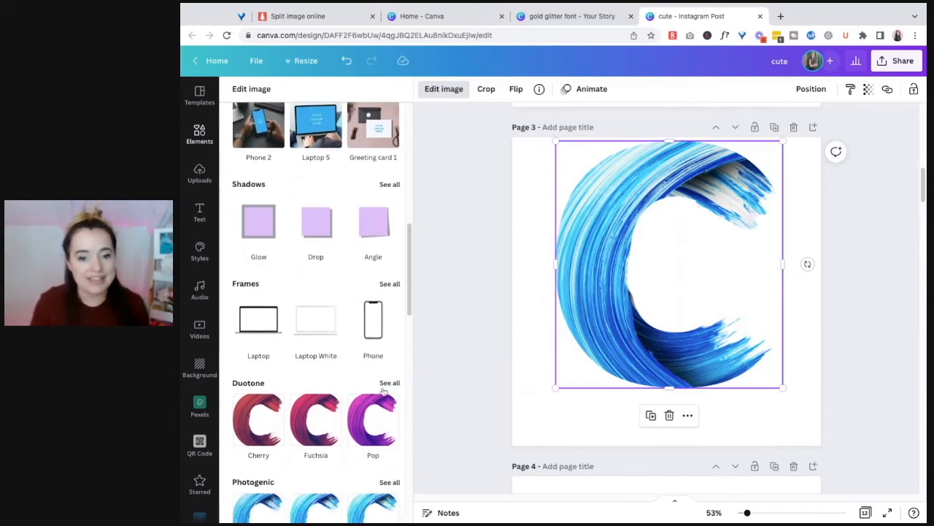
scroll(391, 390, down, 3)
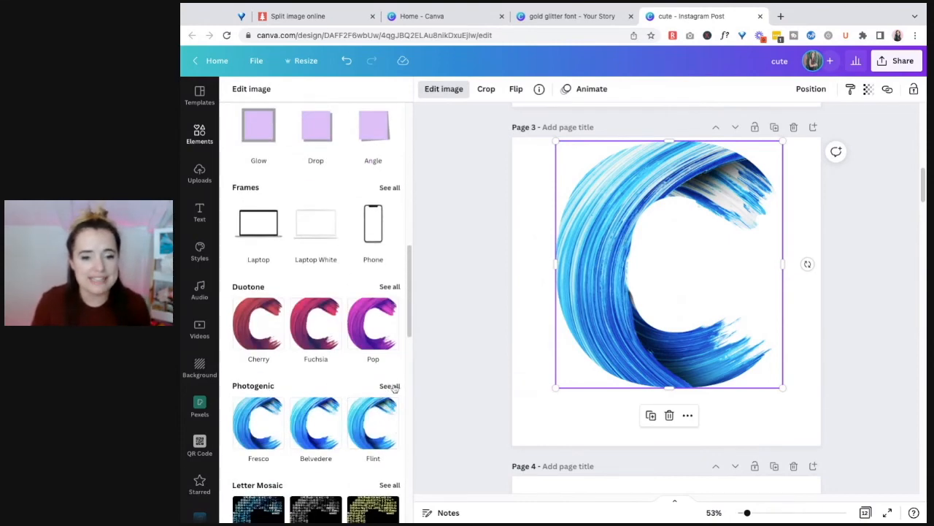
click(390, 286)
Try the Pastel preset on the brushstroke C, then choose Mystic and open its color settings
scroll(384, 298, down, 2)
scroll(384, 298, down, 1)
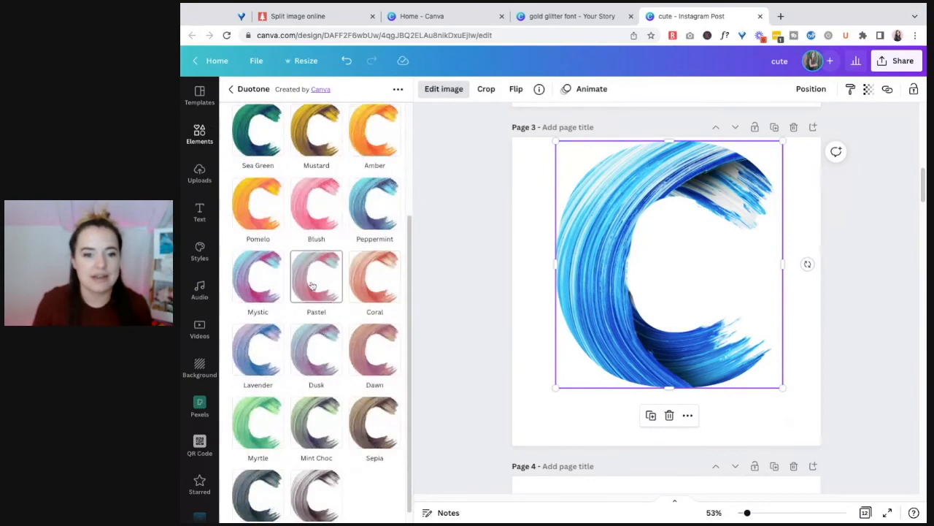
click(316, 276)
click(257, 276)
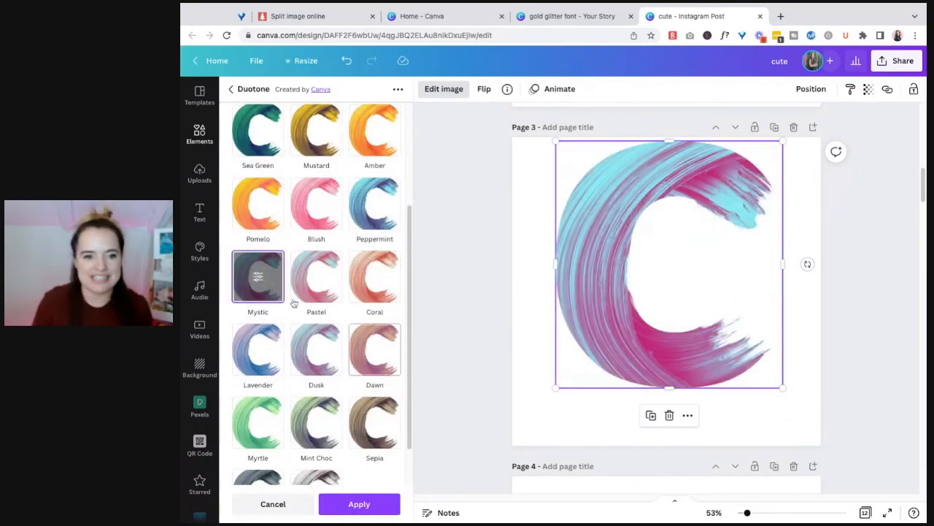
click(257, 276)
Set the C's Duotone highlights to hot pink and shadows to navy from the brand colors, and apply the effect
click(387, 124)
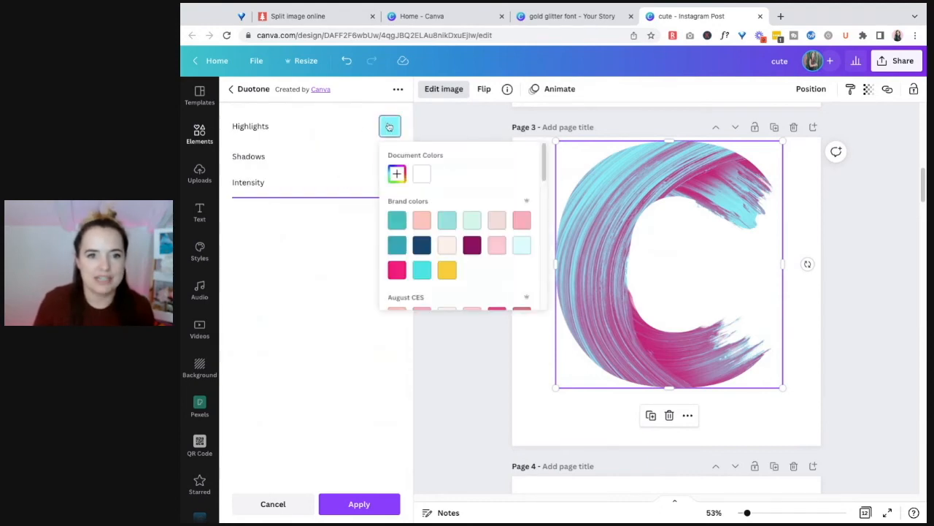
click(397, 270)
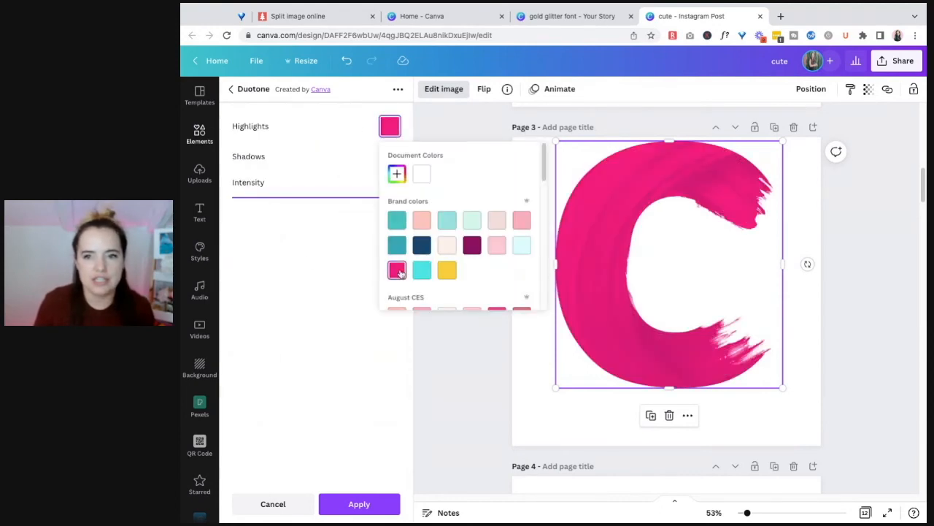
click(326, 168)
click(390, 157)
click(422, 246)
click(309, 168)
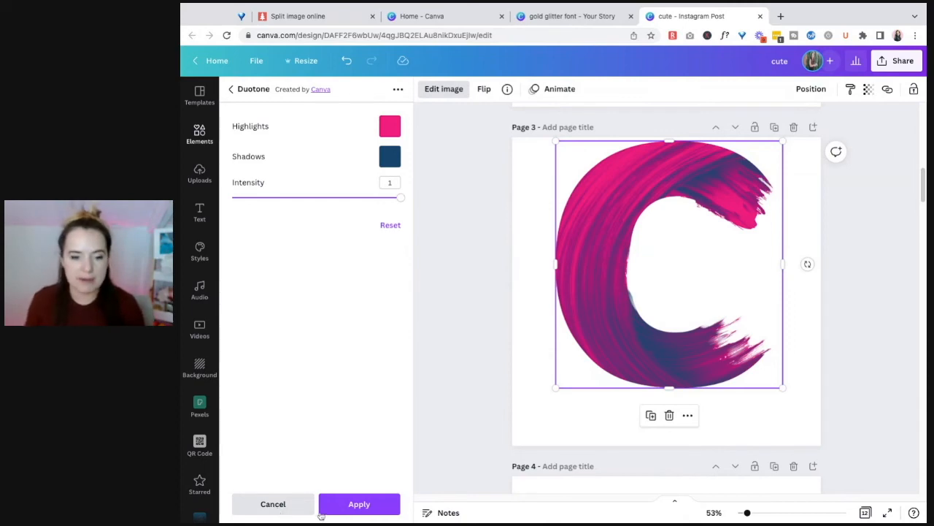
click(359, 503)
Look through the ColorMix presets and the remaining image effects for the recolored C
scroll(584, 349, up, 3)
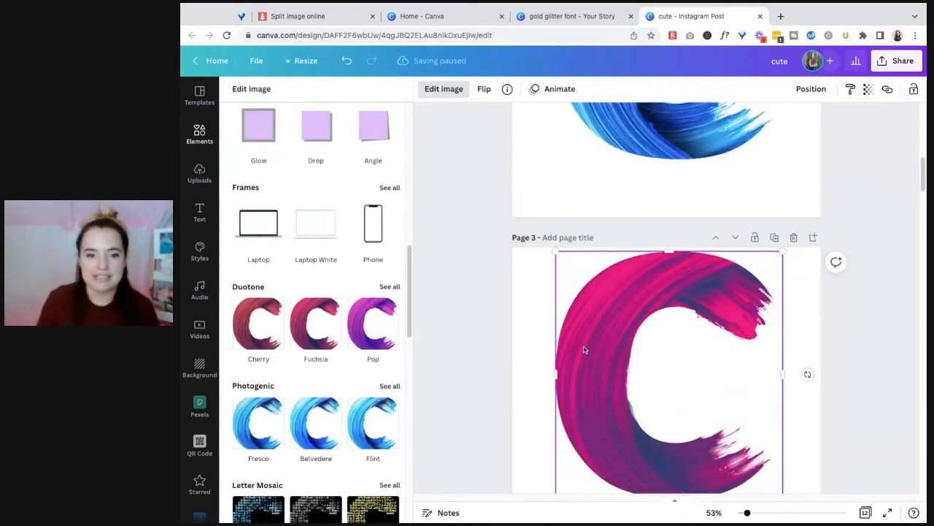
scroll(379, 374, down, 5)
click(388, 337)
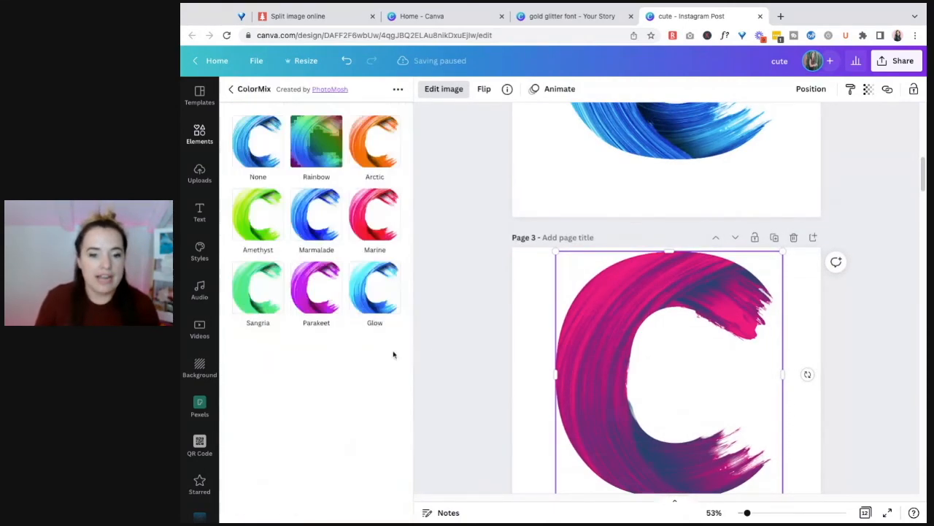
click(232, 89)
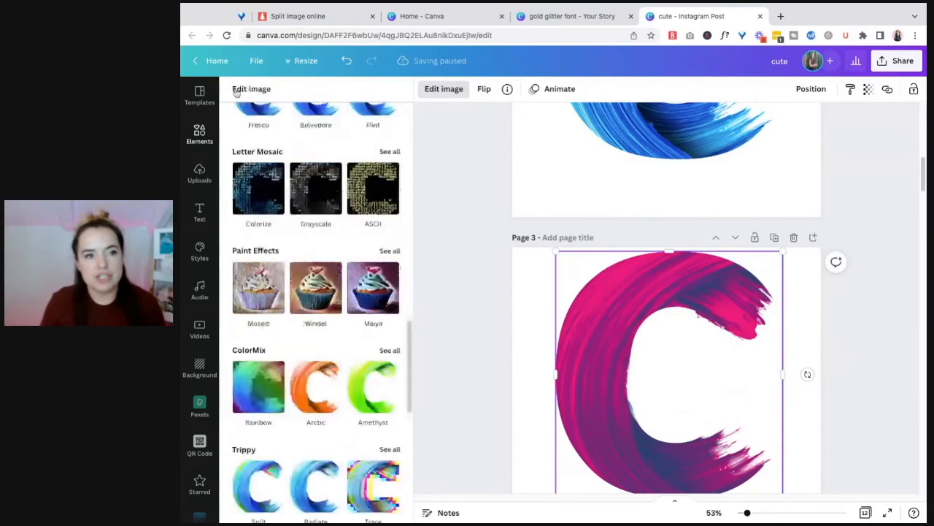
scroll(314, 284, down, 3)
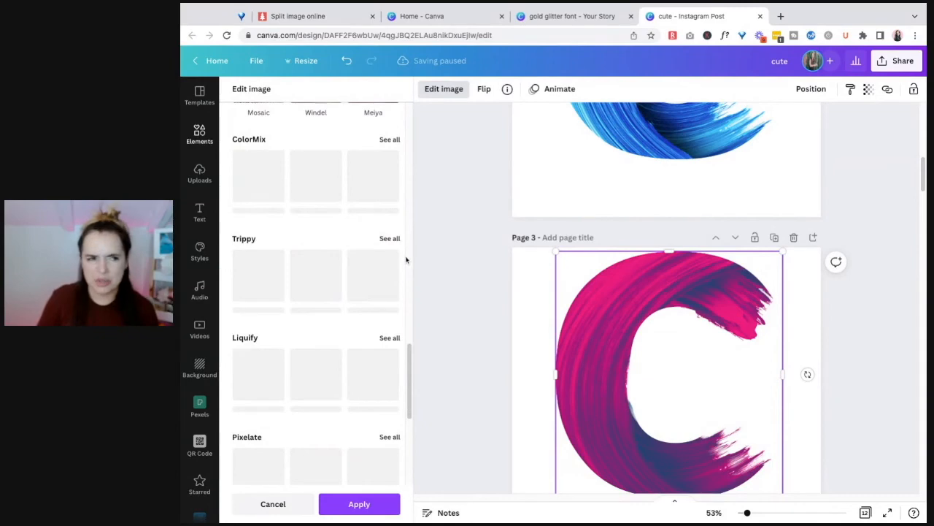
scroll(394, 307, down, 4)
scroll(392, 317, up, 3)
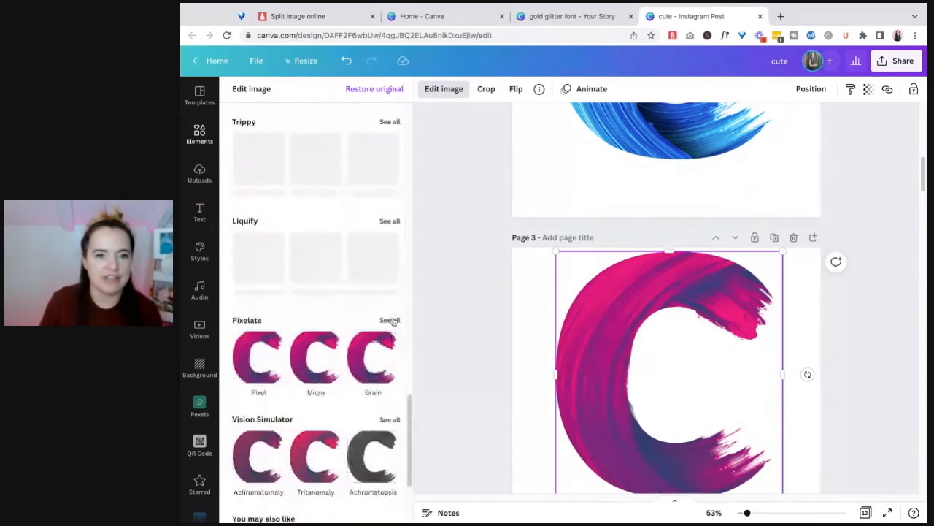
Select the gold floral C on page 1 and show all Duotone presets for it
scroll(582, 140, up, 10)
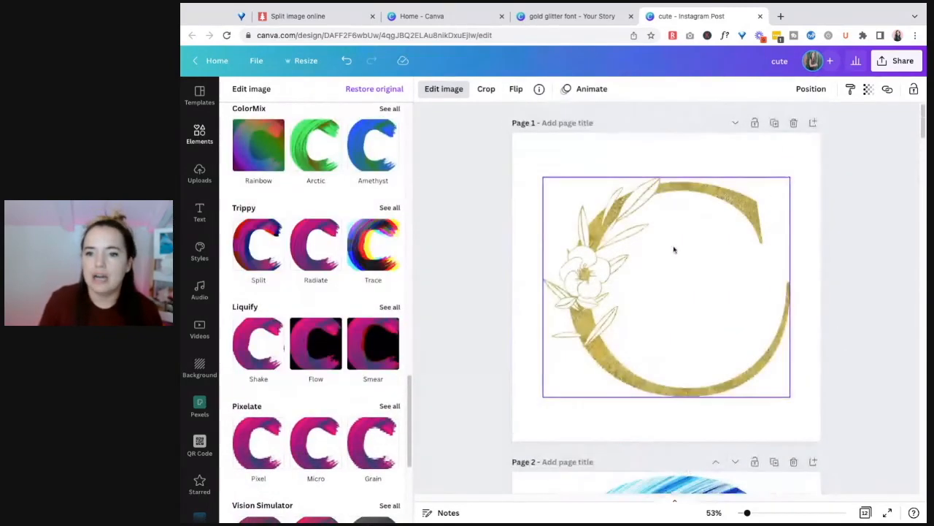
click(685, 222)
scroll(372, 241, up, 4)
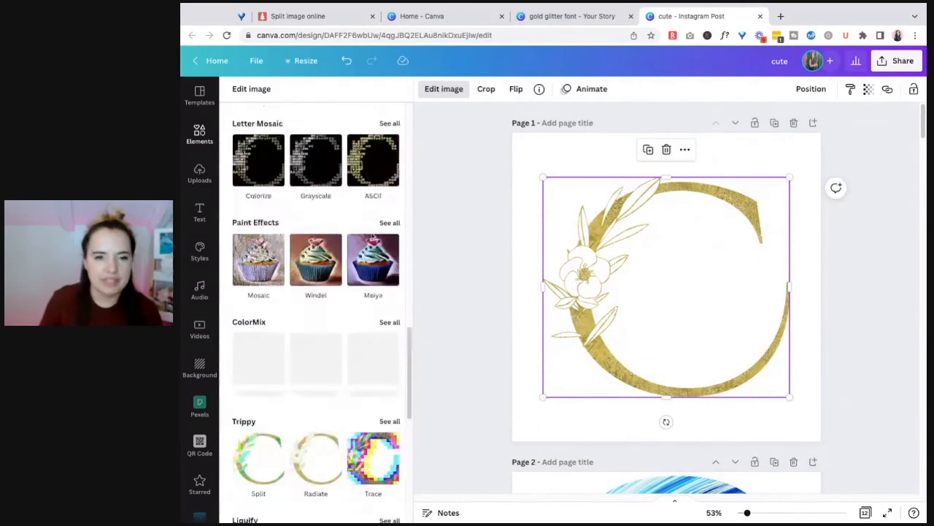
scroll(372, 232, up, 2)
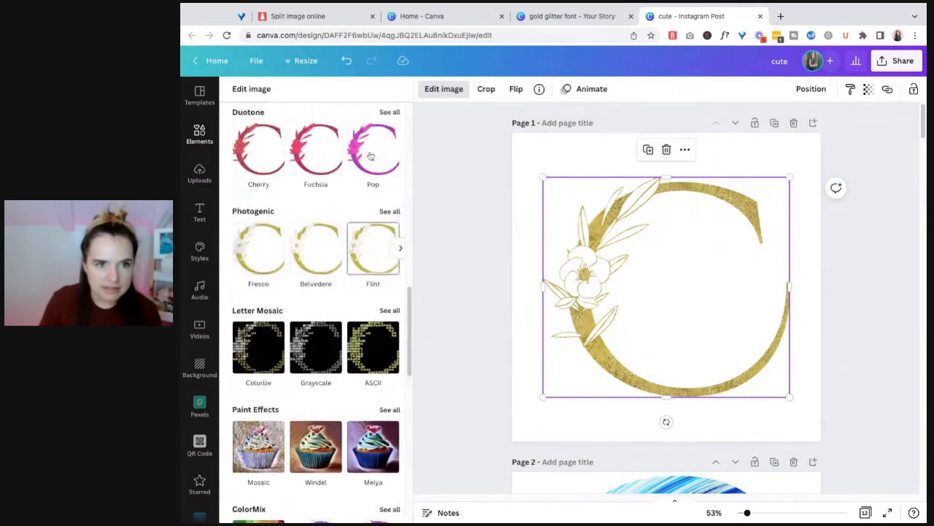
click(381, 112)
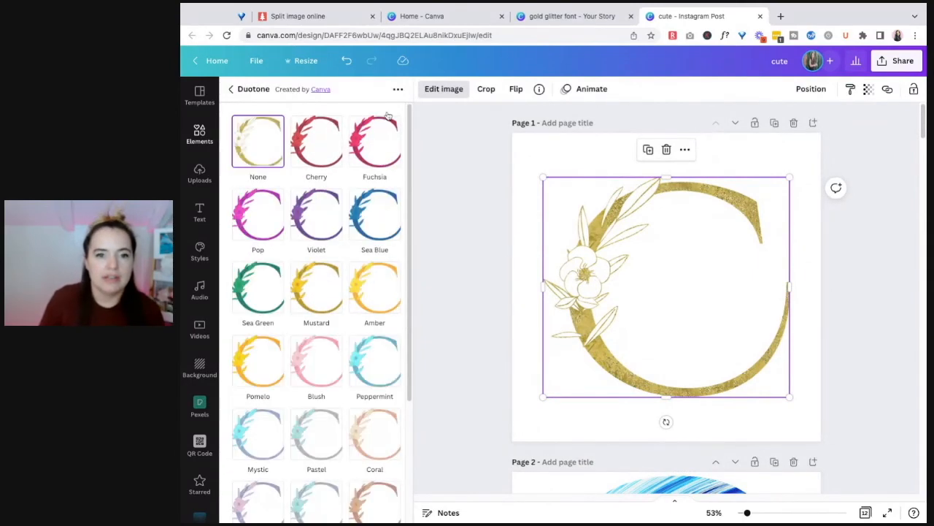
Compare the Duotone presets from Blush and Cherry through Sea Green and Mustard on the floral C, and choose Amber
click(331, 369)
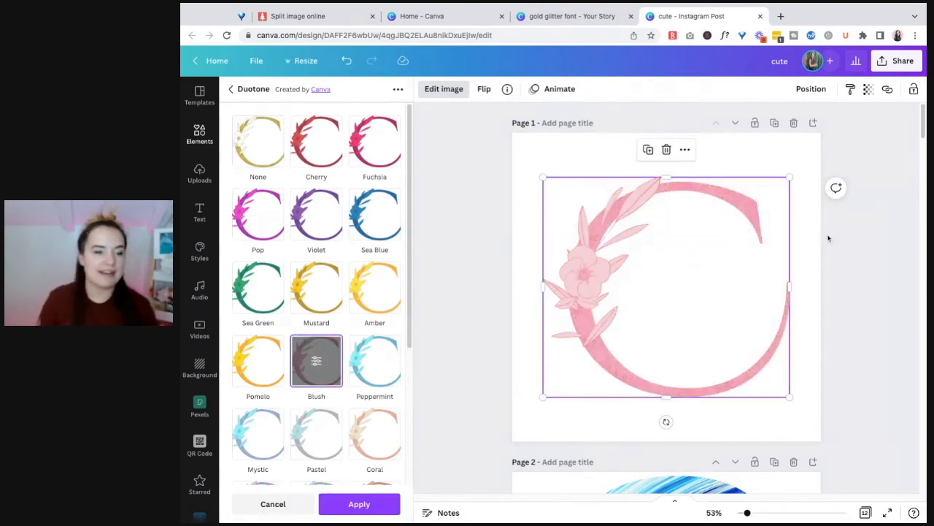
click(317, 141)
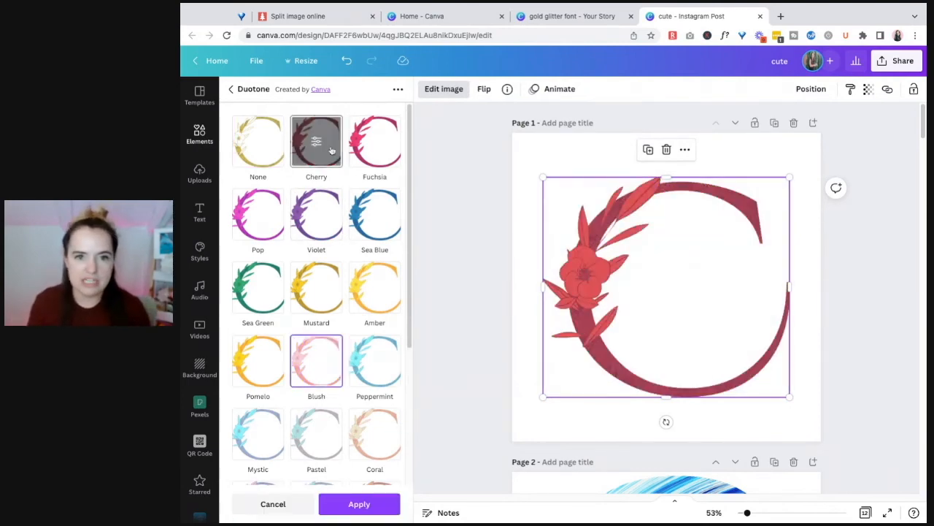
click(388, 162)
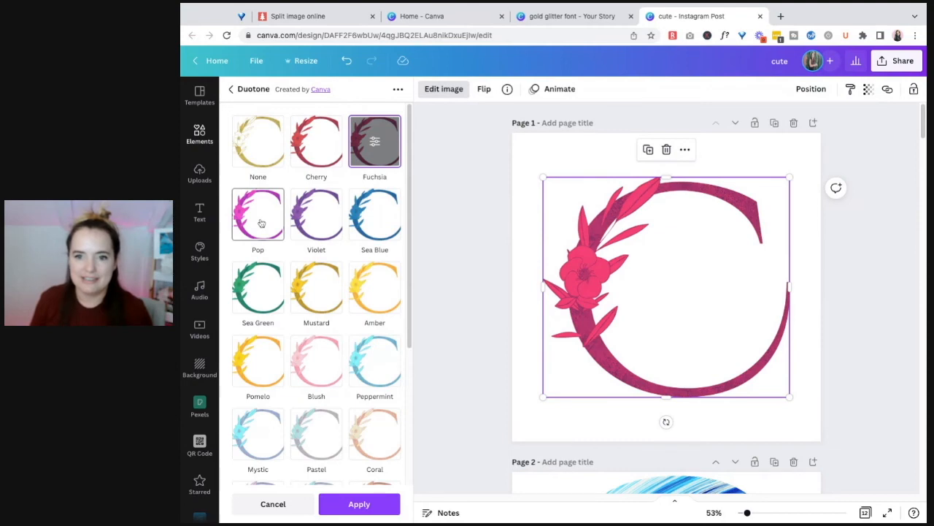
click(259, 219)
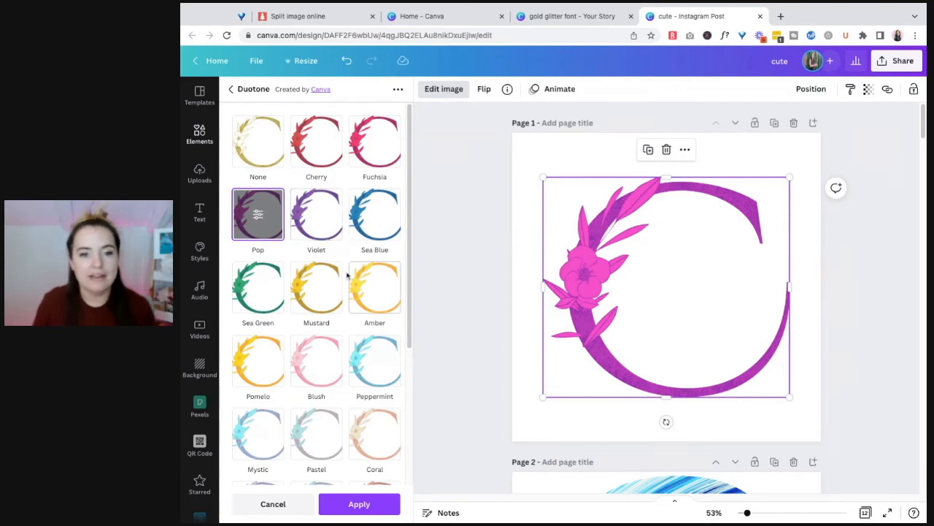
click(371, 215)
click(319, 216)
click(274, 303)
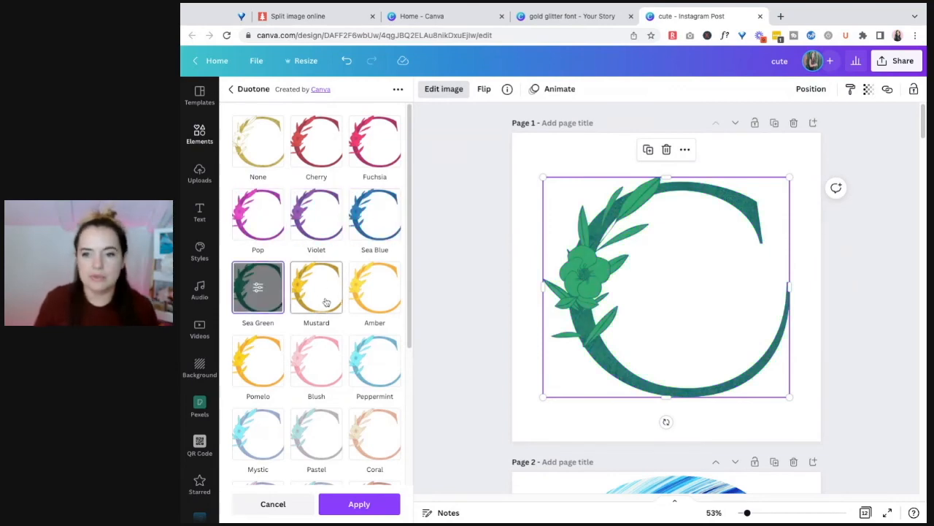
click(338, 299)
click(389, 284)
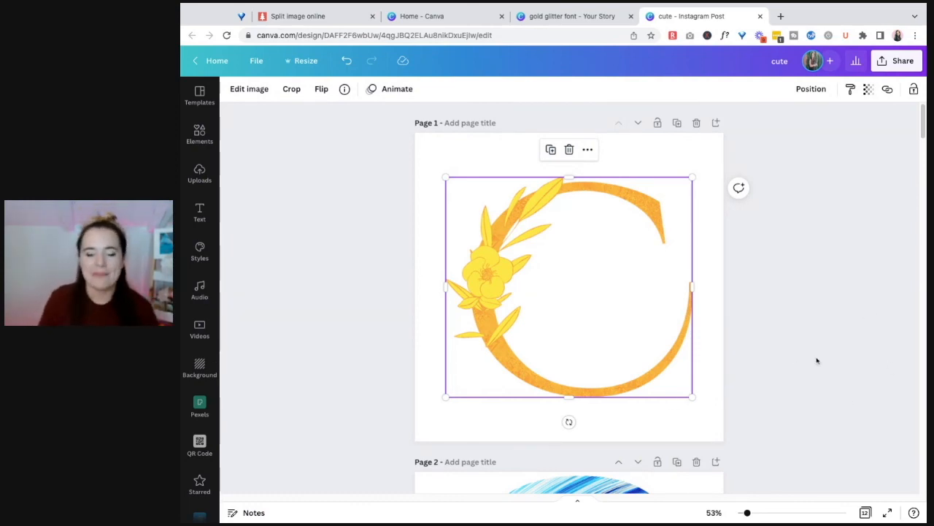
Select the pink C on the black cutout on page 4 and show all ColorMix presets for it
scroll(818, 356, down, 12)
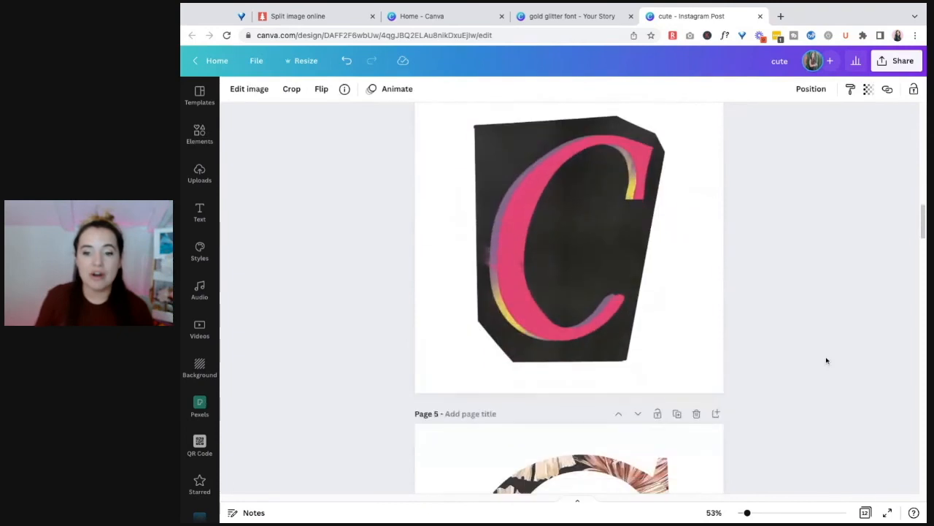
scroll(839, 357, down, 1)
scroll(598, 265, up, 3)
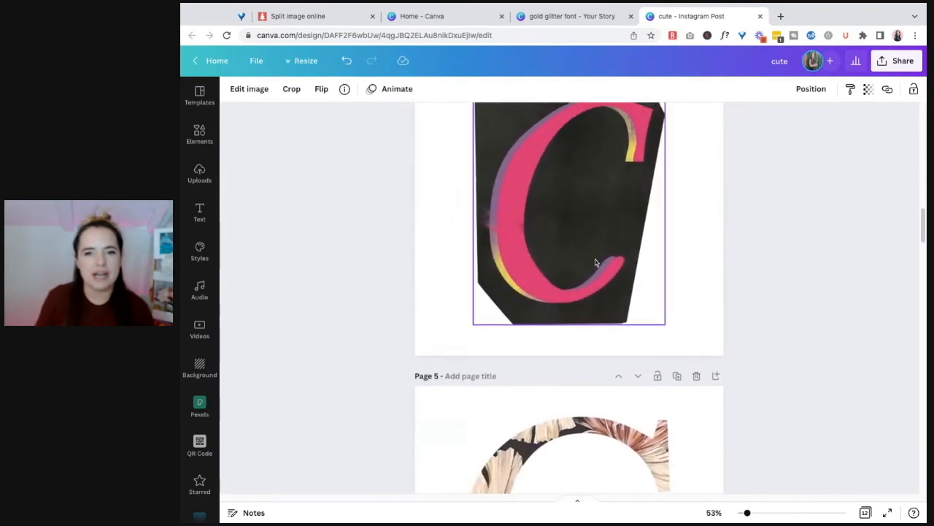
click(610, 281)
click(250, 89)
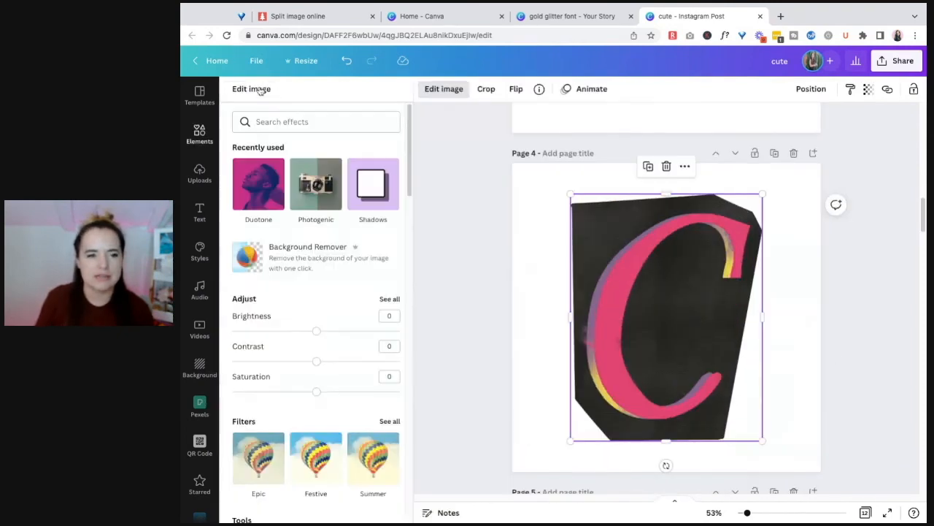
scroll(392, 365, down, 2)
scroll(351, 373, down, 7)
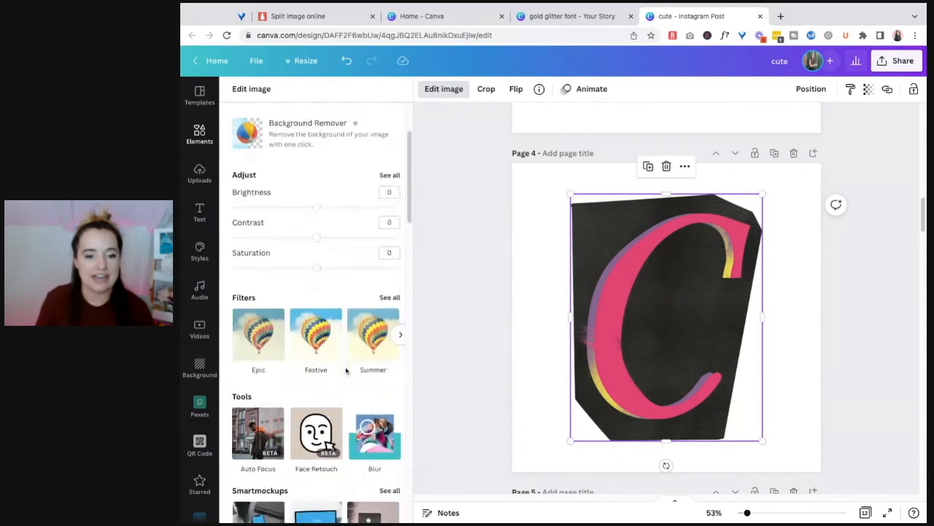
scroll(344, 369, down, 3)
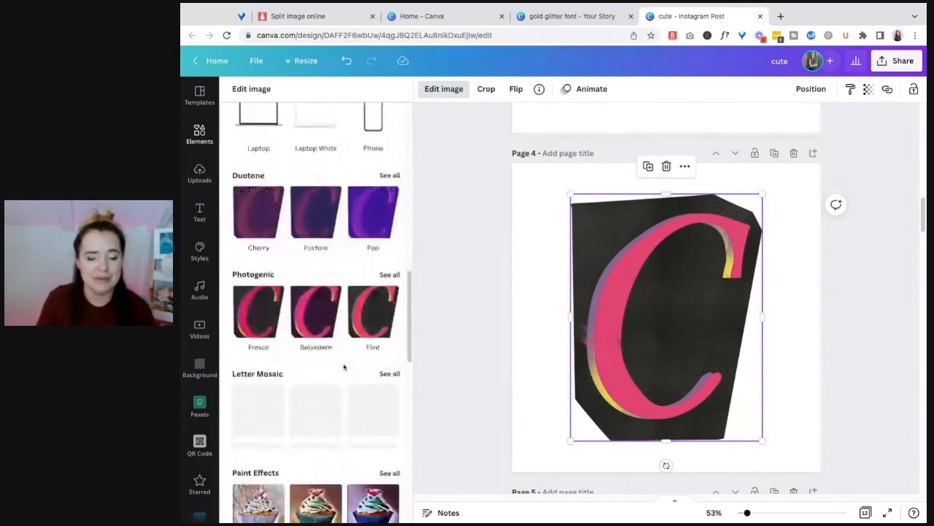
scroll(374, 299, down, 3)
scroll(374, 299, down, 1)
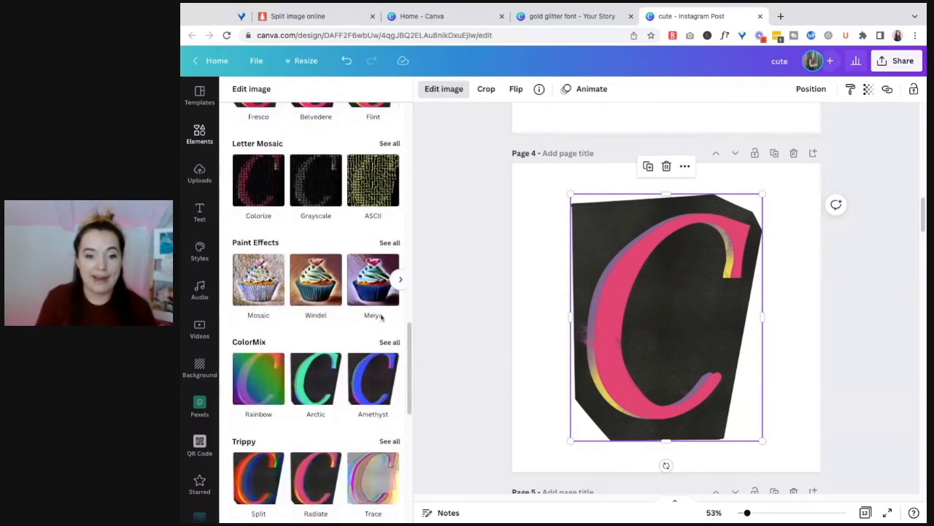
click(389, 338)
Try the Amethyst ColorMix preset on the page 4 C with hue 0.3 and saturation 0.5, and cancel the effect
click(262, 235)
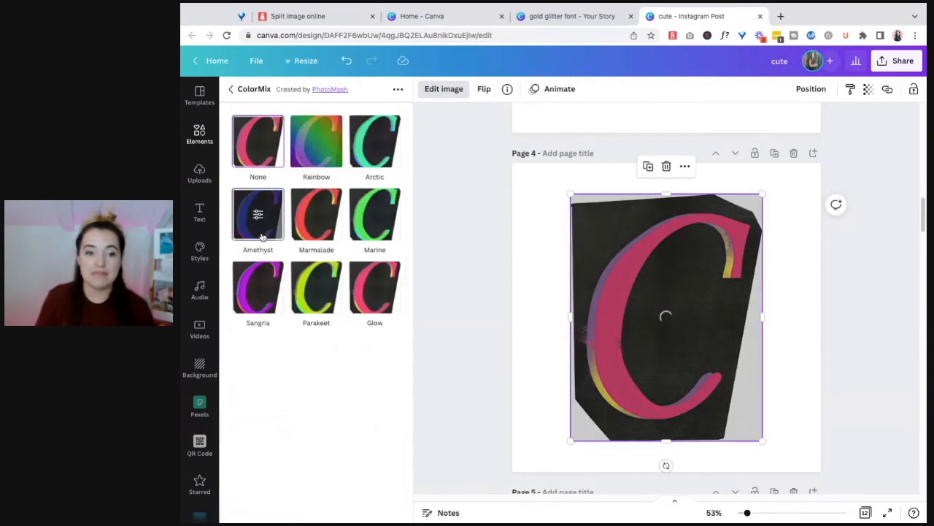
click(259, 216)
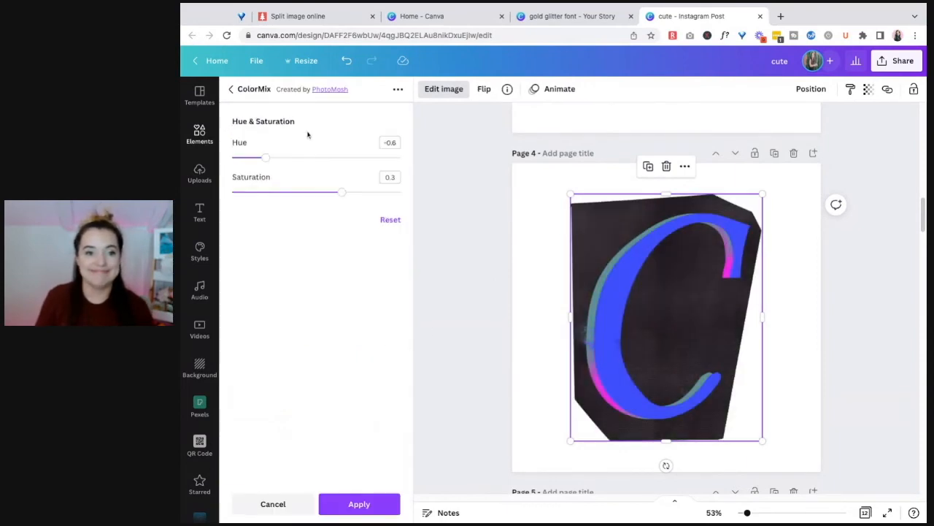
mouse_move(266, 159)
mouse_down()
mouse_move(401, 158)
mouse_move(282, 157)
mouse_up()
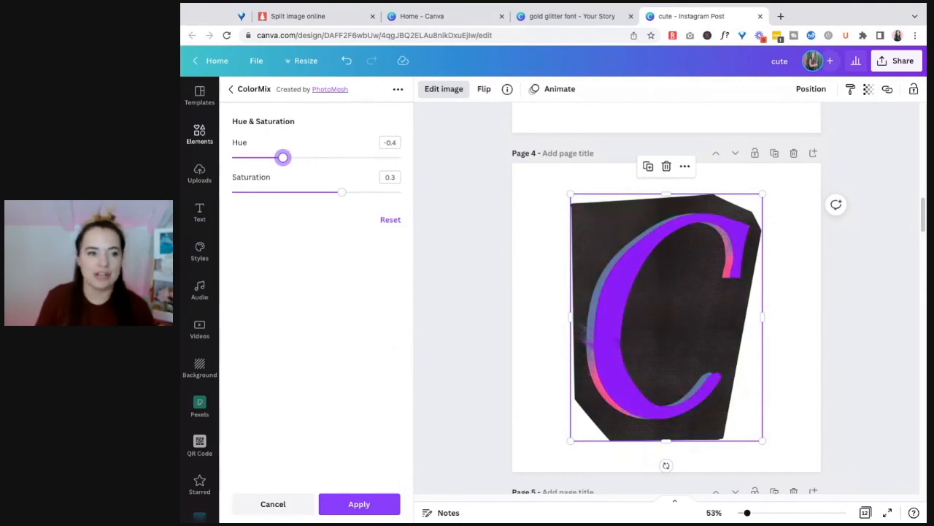
mouse_move(342, 192)
mouse_down()
mouse_move(390, 192)
mouse_move(273, 192)
mouse_move(358, 192)
mouse_up()
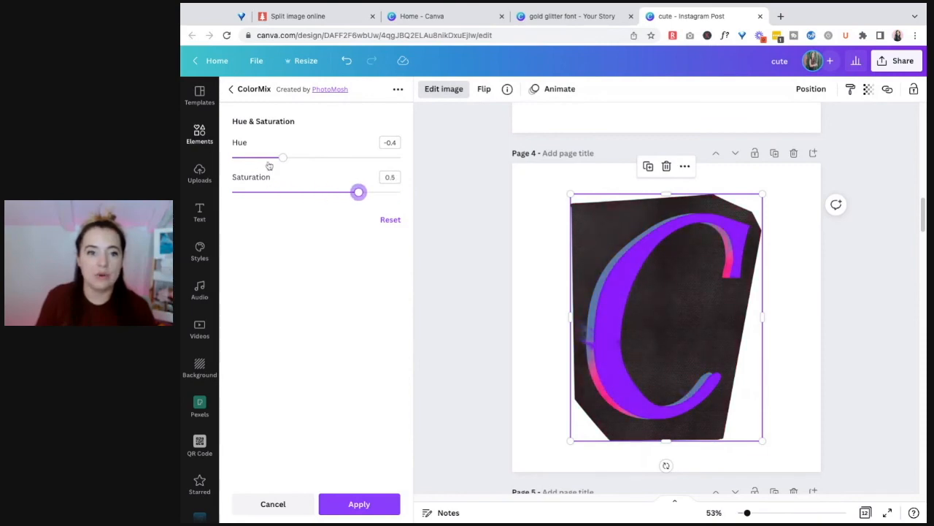
drag(283, 158, 341, 158)
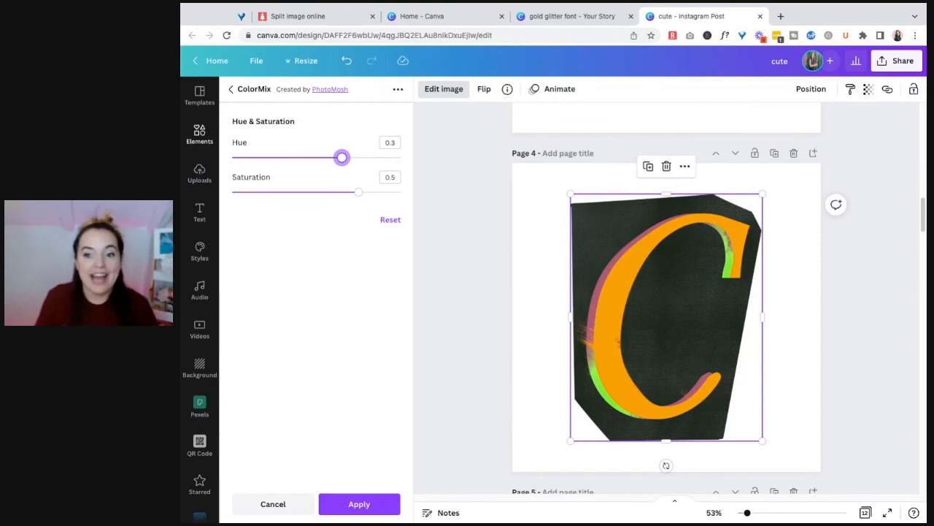
click(281, 511)
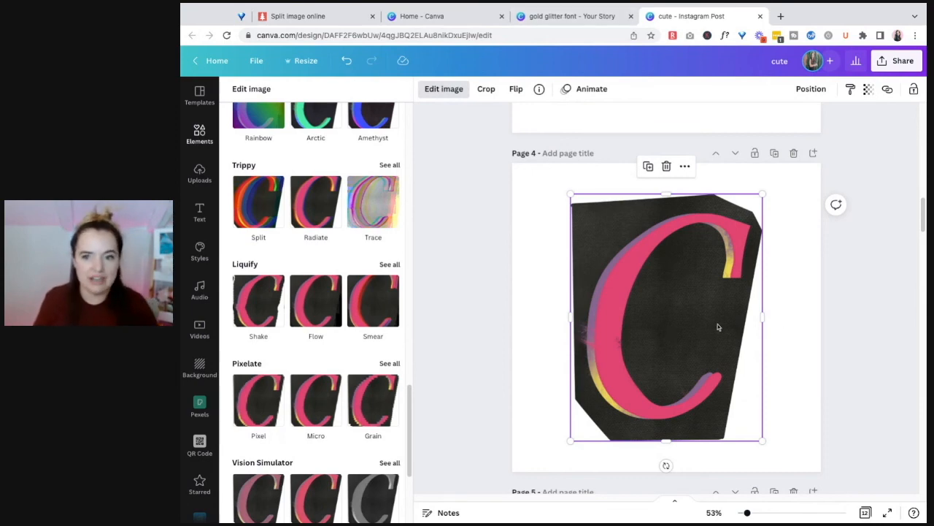
Try the Sangria ColorMix preset on the palm-leaf C on page 5, view its hue and saturation settings, and cancel the effect
scroll(832, 293, down, 5)
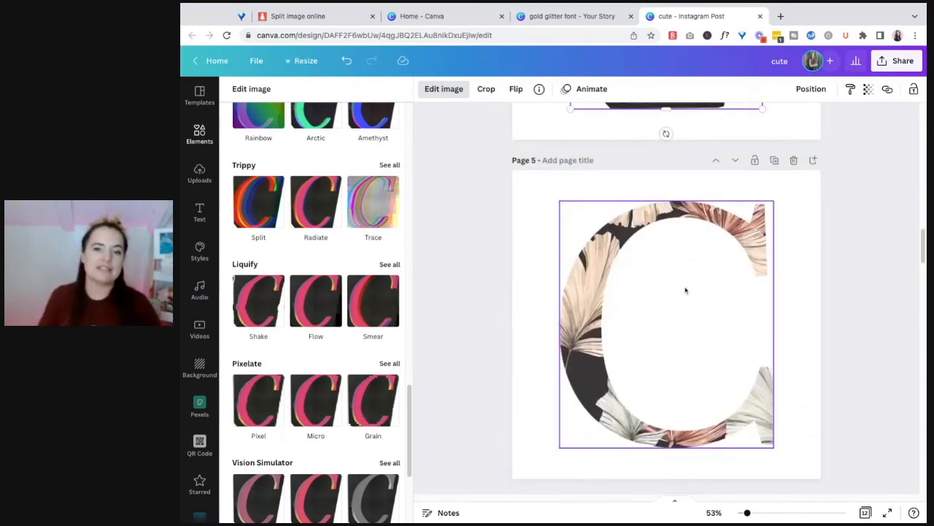
click(685, 291)
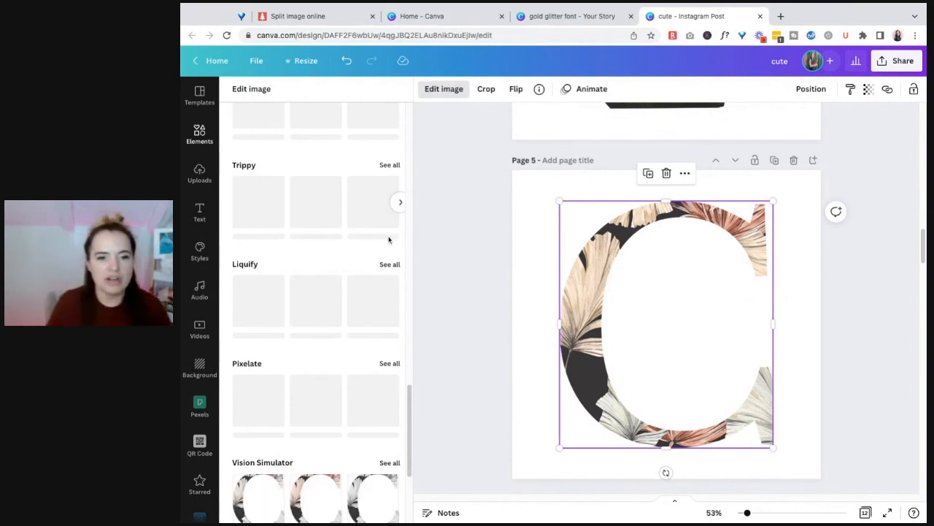
scroll(321, 256, up, 3)
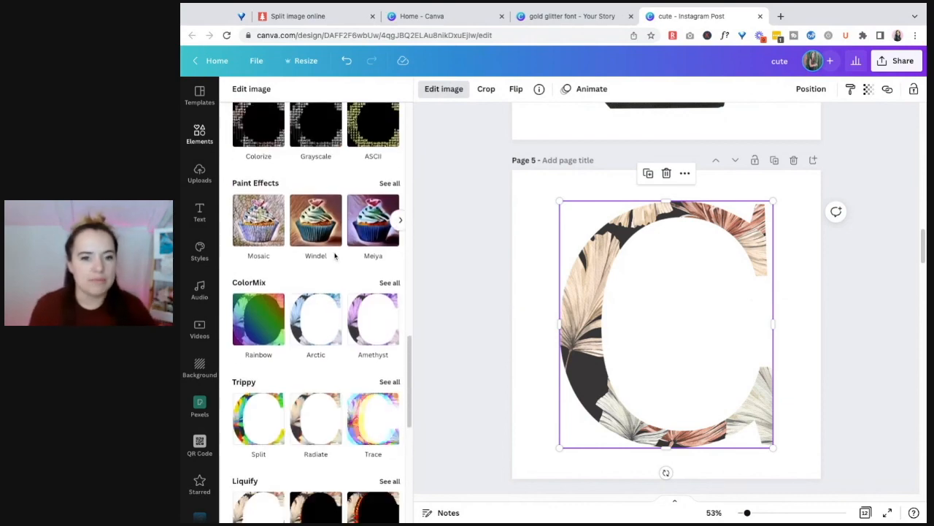
click(387, 285)
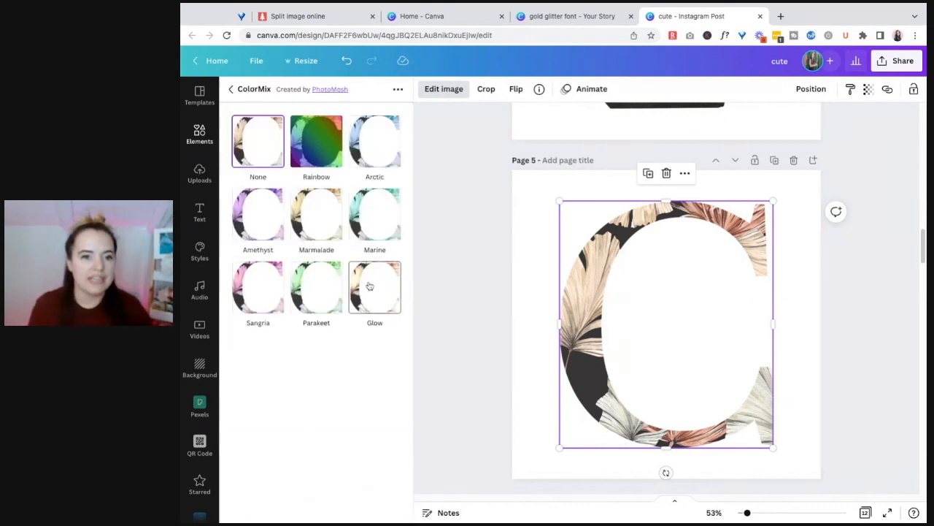
click(262, 295)
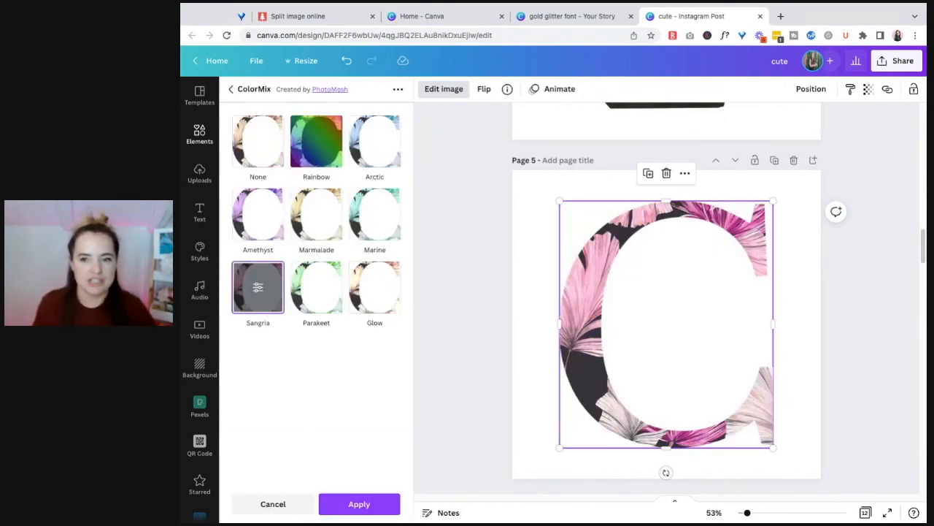
click(263, 295)
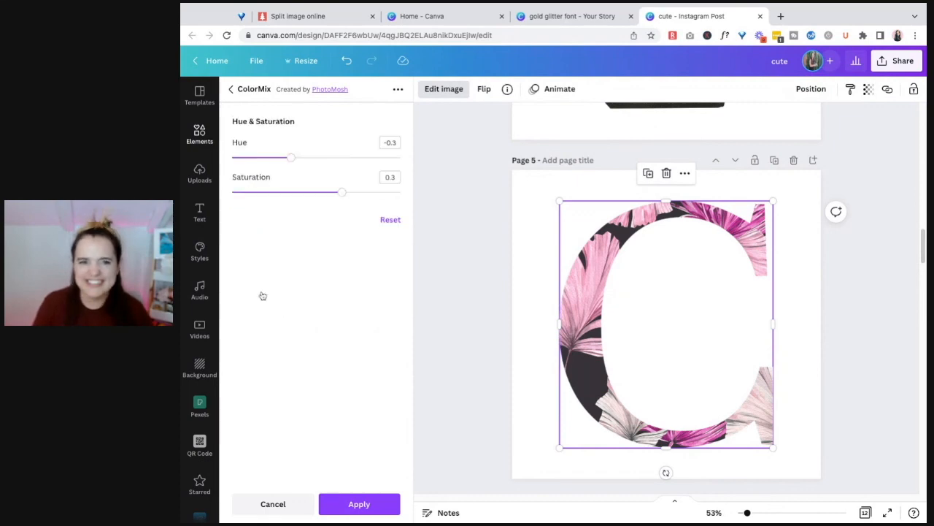
click(284, 511)
click(472, 340)
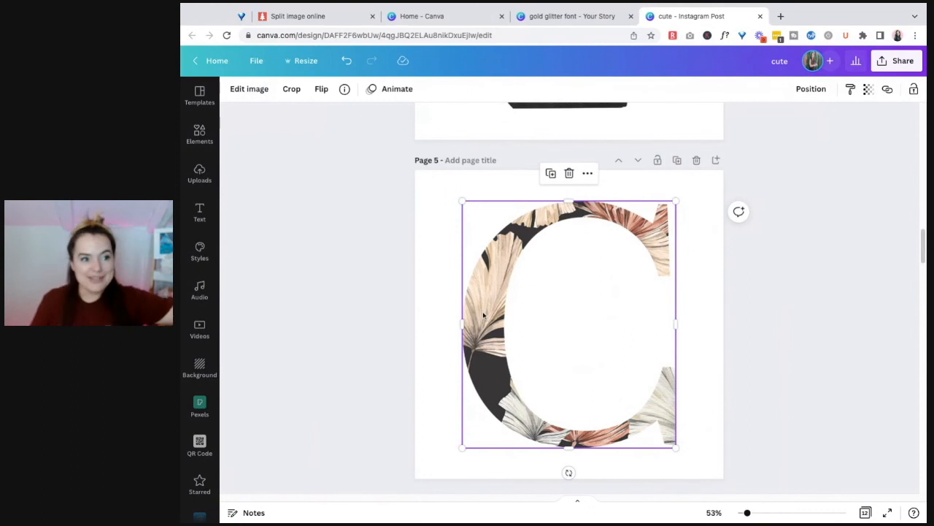